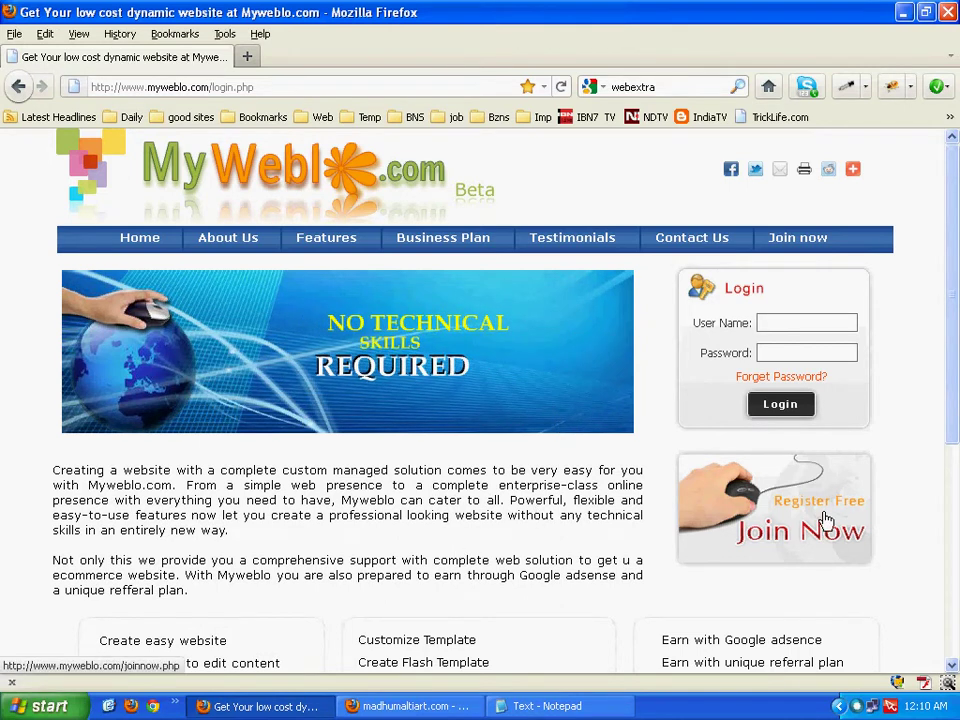
Log in to Myweblo.com with the saved username and autofilled password
double_click(778, 325)
type("c")
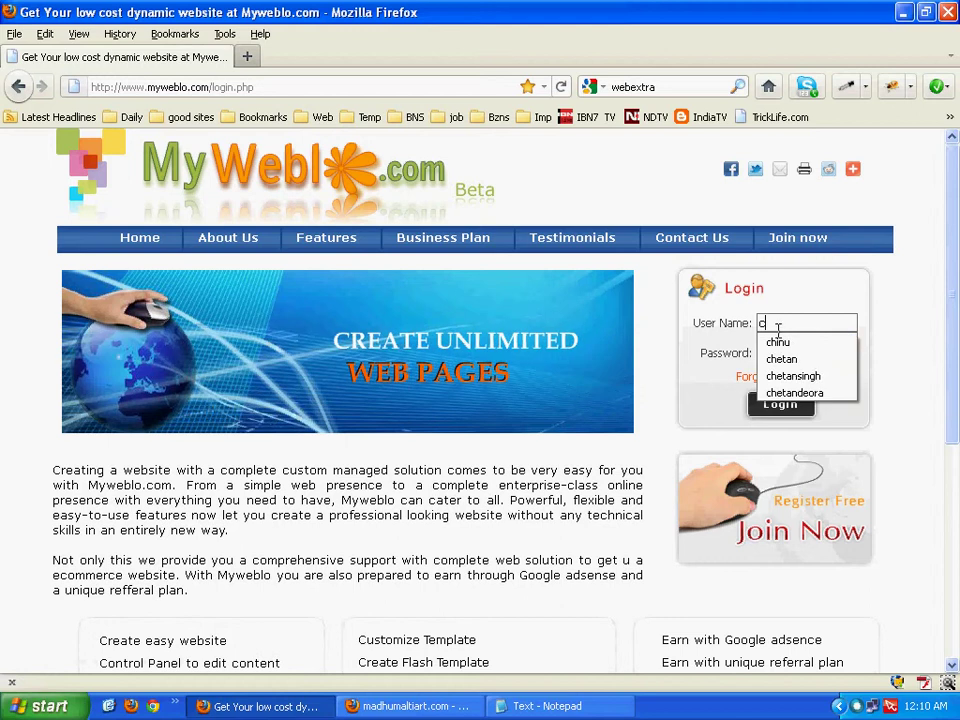
left_click(795, 376)
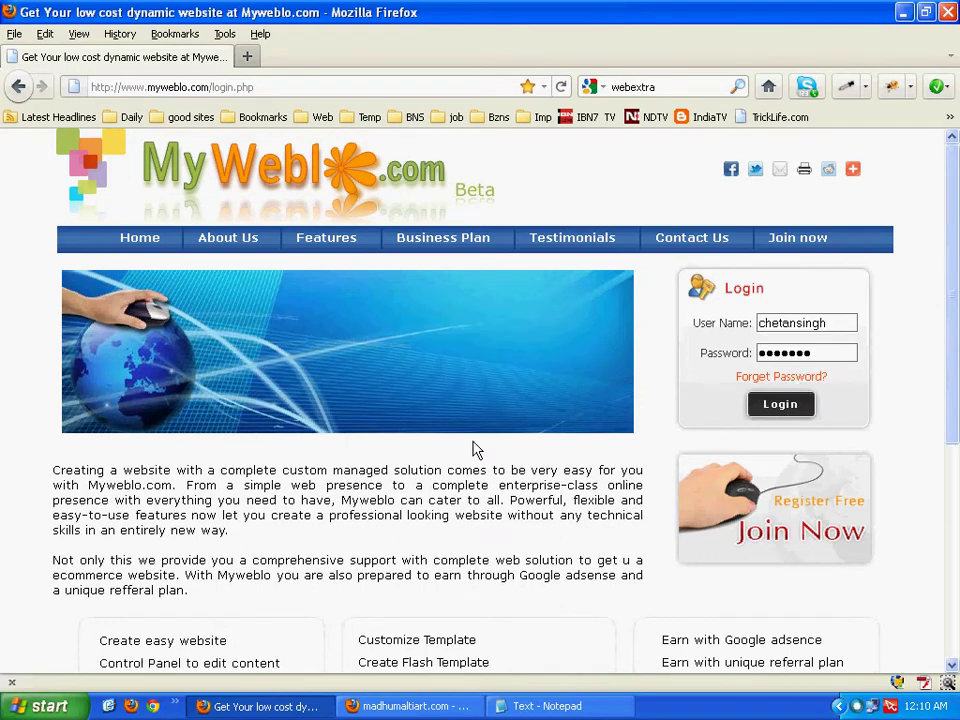
key("Return")
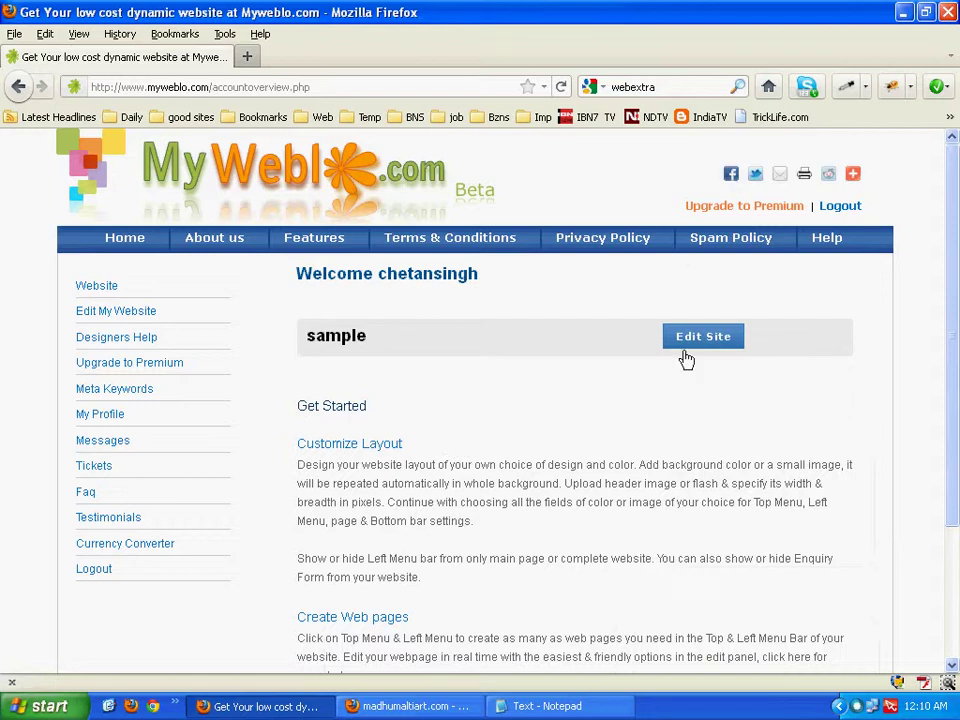
Open the sample site's Edit Weblo page, view the empty live site in a new tab, and return
left_click(706, 347)
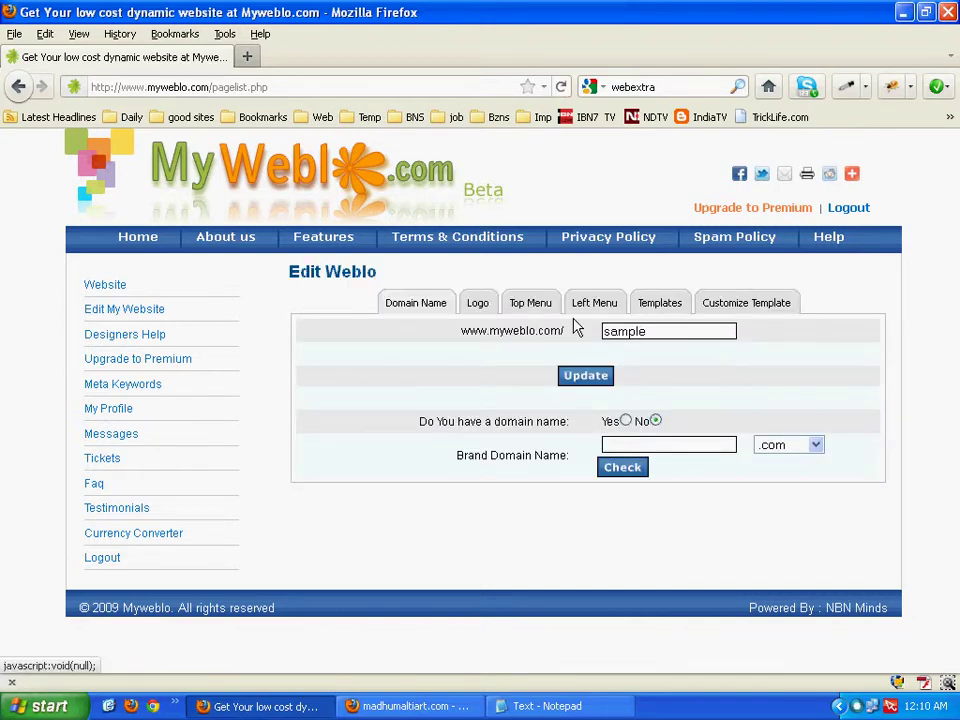
left_click(120, 296)
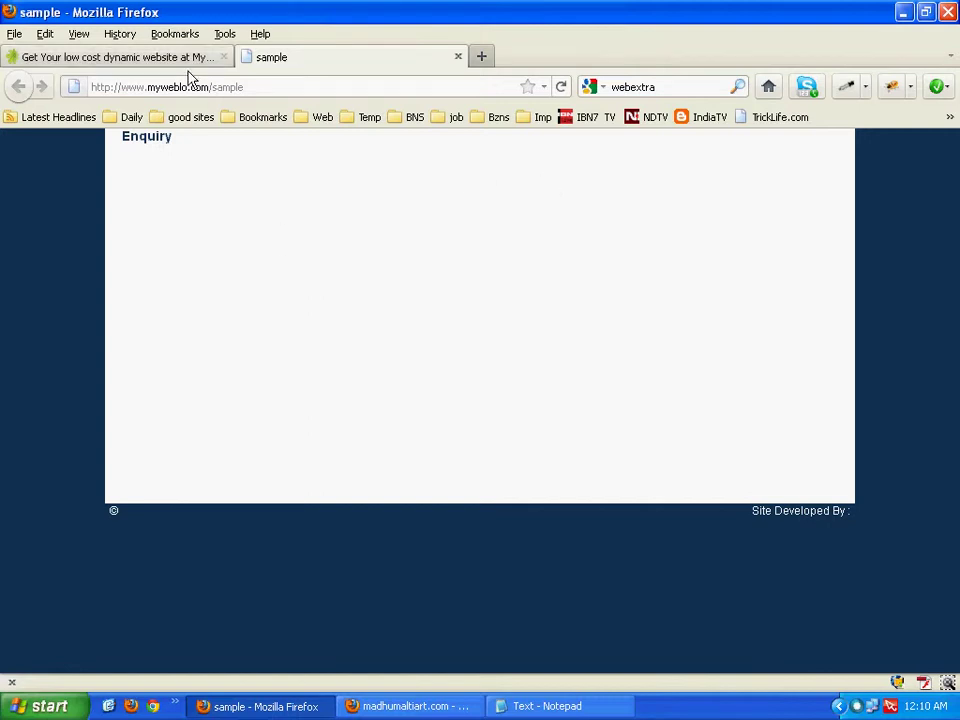
left_click(142, 56)
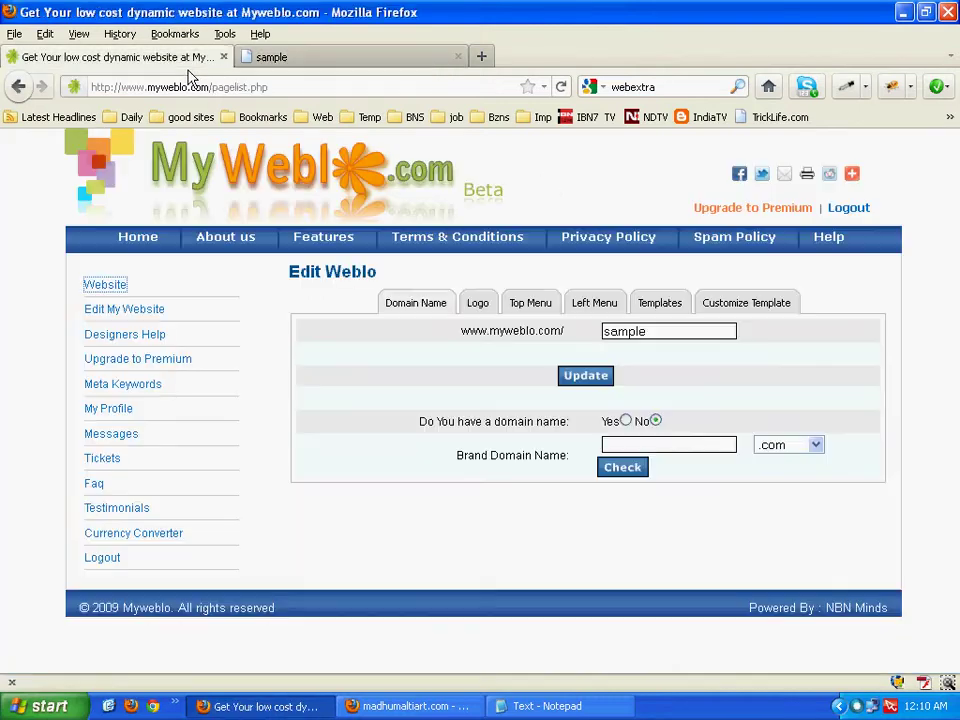
Create a new top-menu page with link name Home
left_click(534, 314)
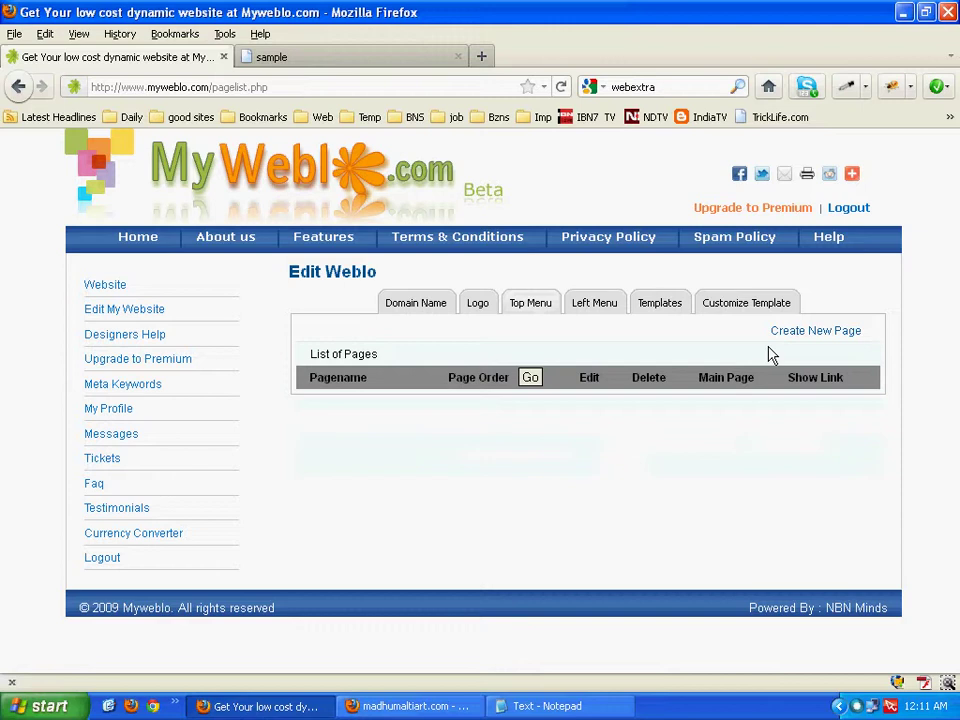
left_click(803, 335)
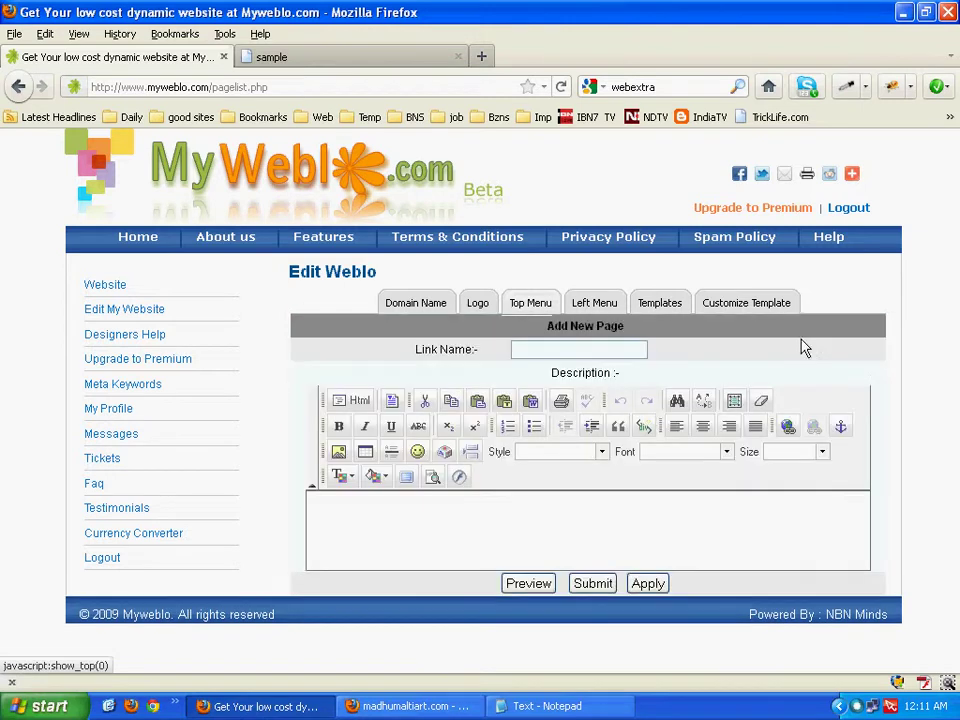
left_click(590, 356)
type("Home")
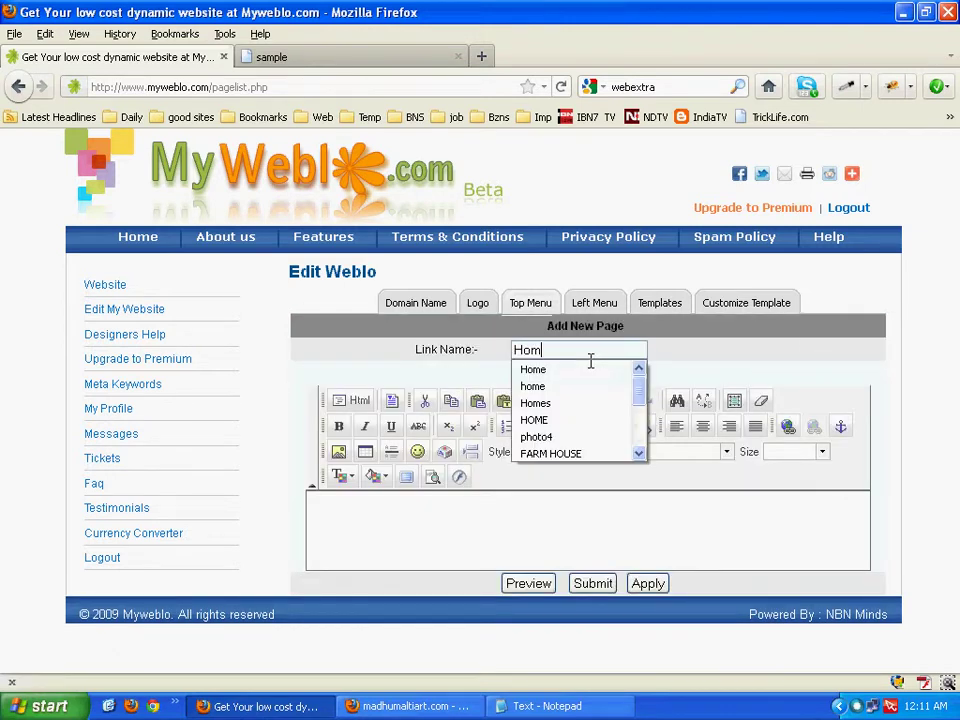
left_click(594, 596)
left_click(594, 593)
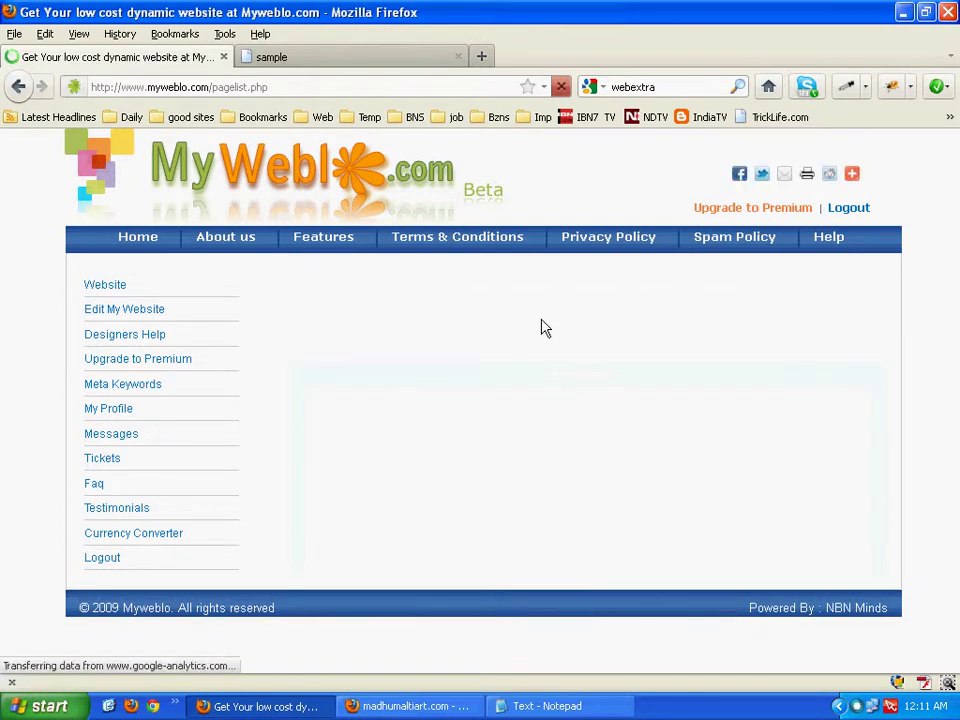
Create another top-menu page with link name Profile
left_click(541, 318)
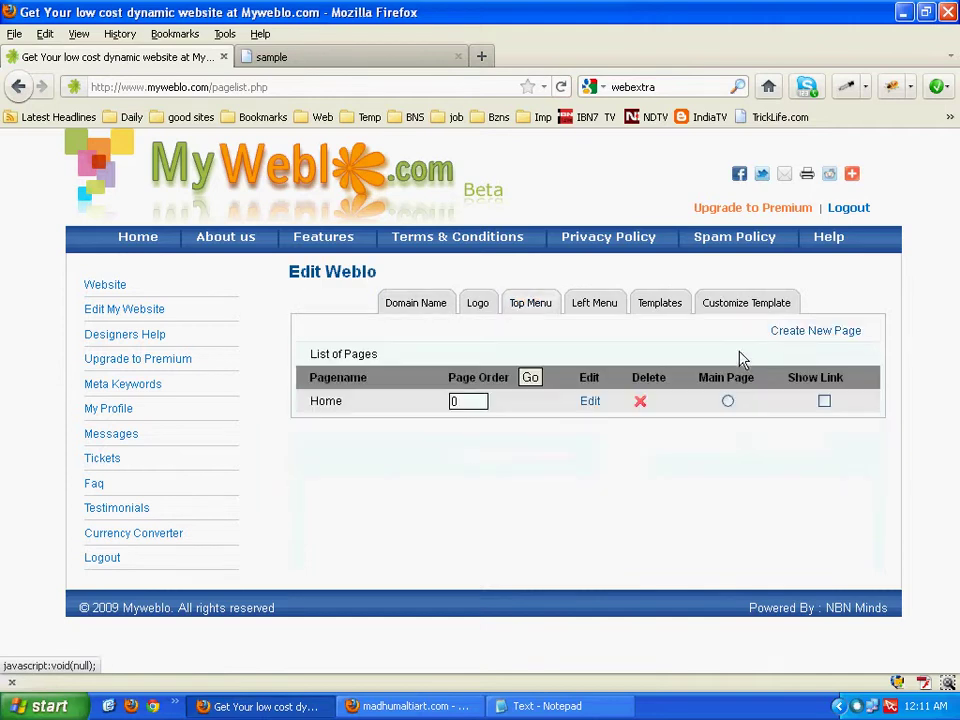
left_click(796, 333)
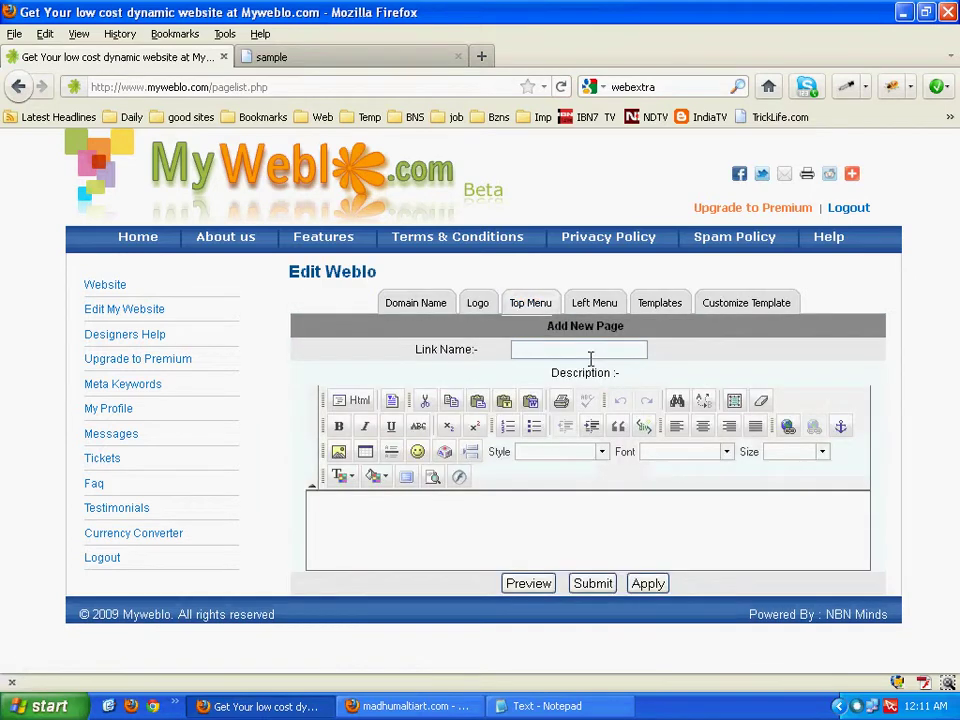
type("Pro")
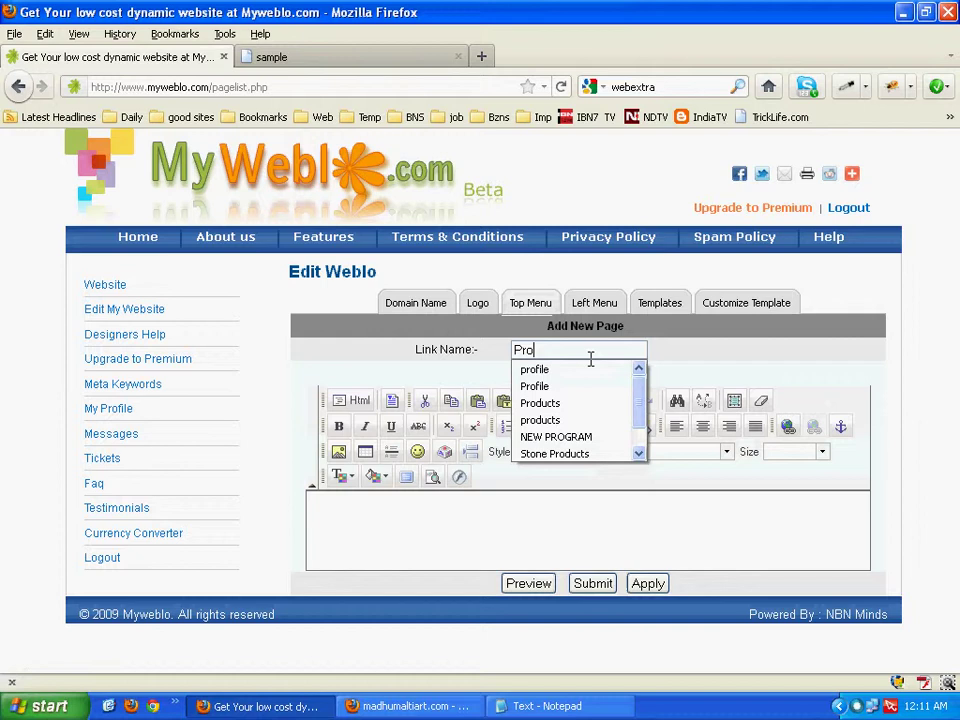
left_click(540, 386)
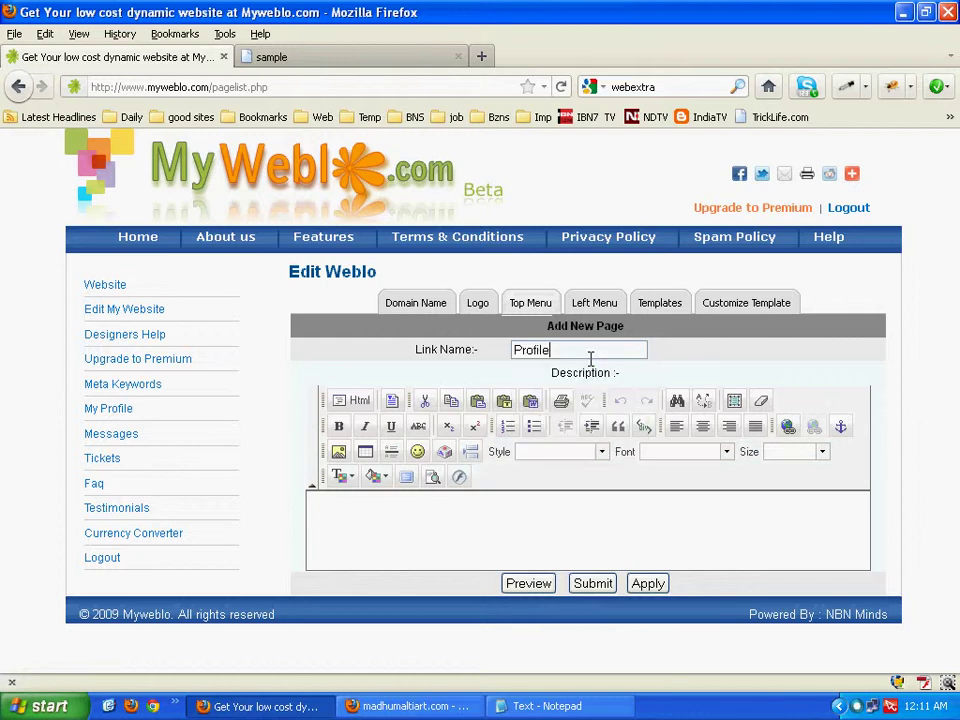
left_click(592, 586)
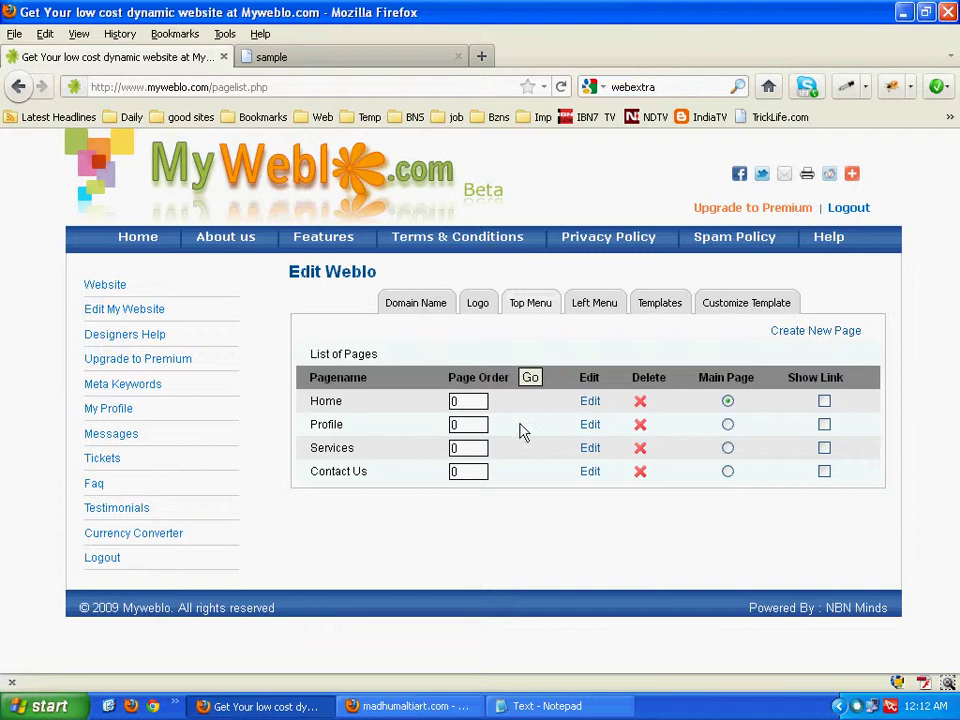
Tick Show Link for Home and Profile, then open the Home page for editing
left_click(826, 403)
left_click(826, 426)
left_click(595, 413)
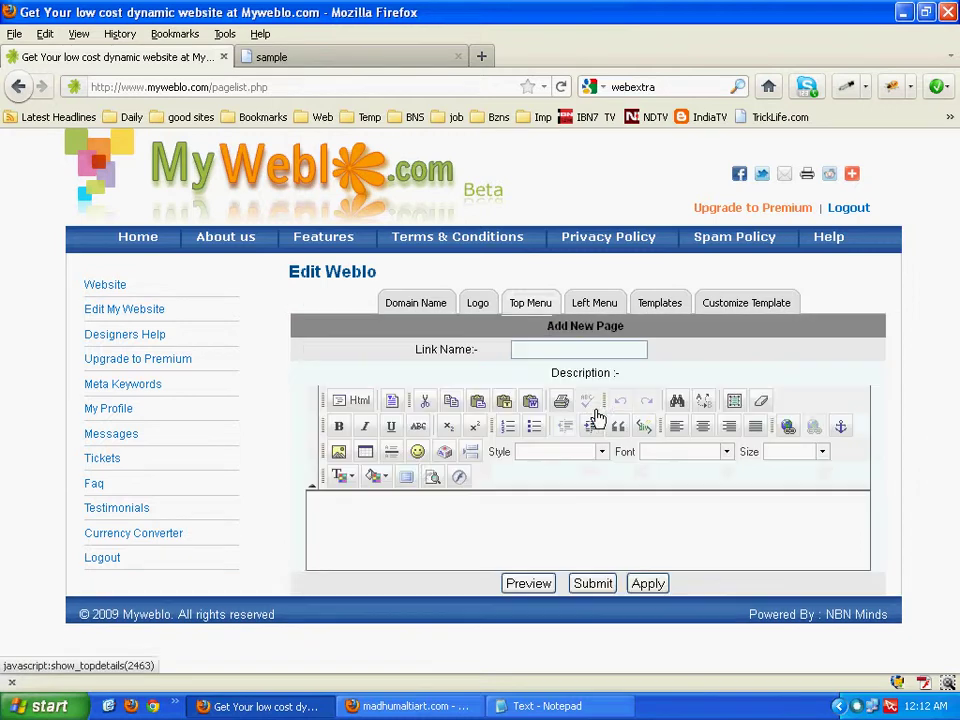
Maximize the Home page editor and insert a 4-row, 3-column table with border size 0
left_click(417, 487)
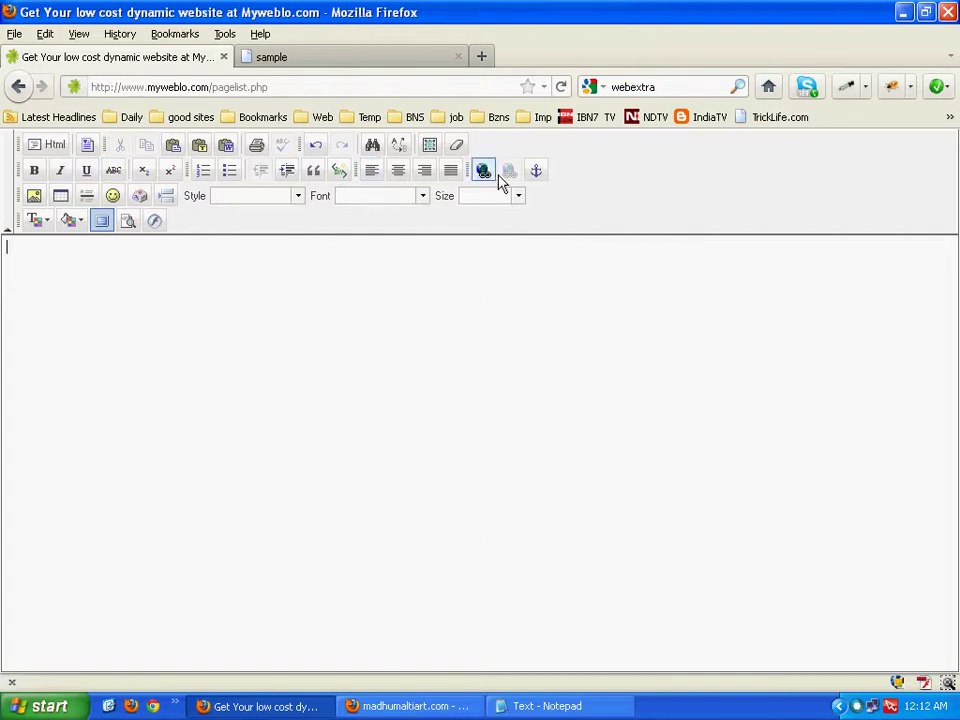
left_click(70, 204)
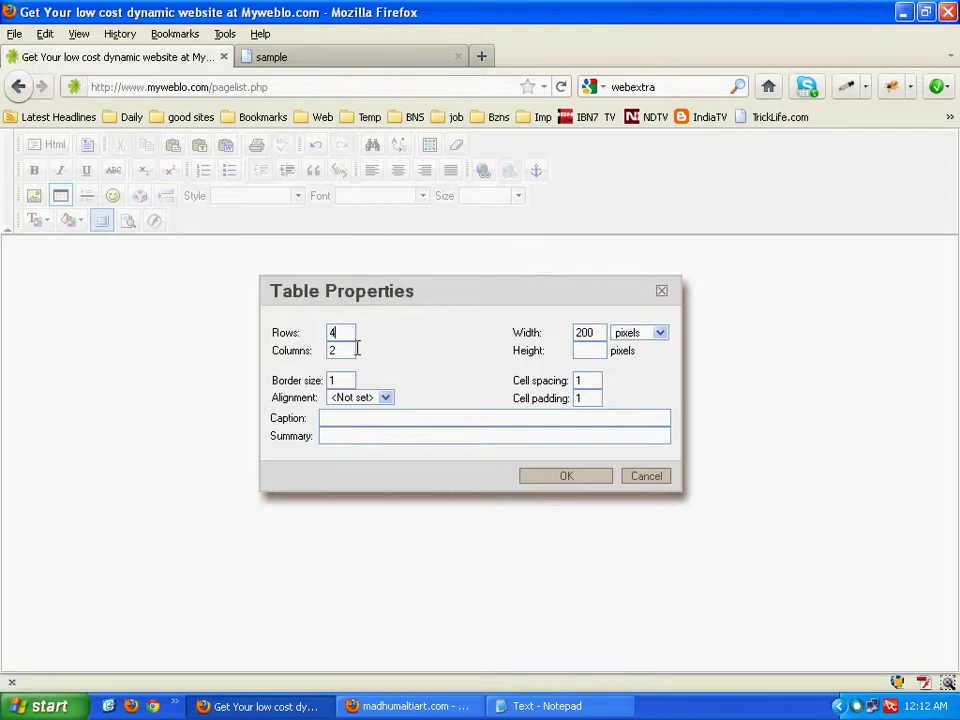
key("Tab")
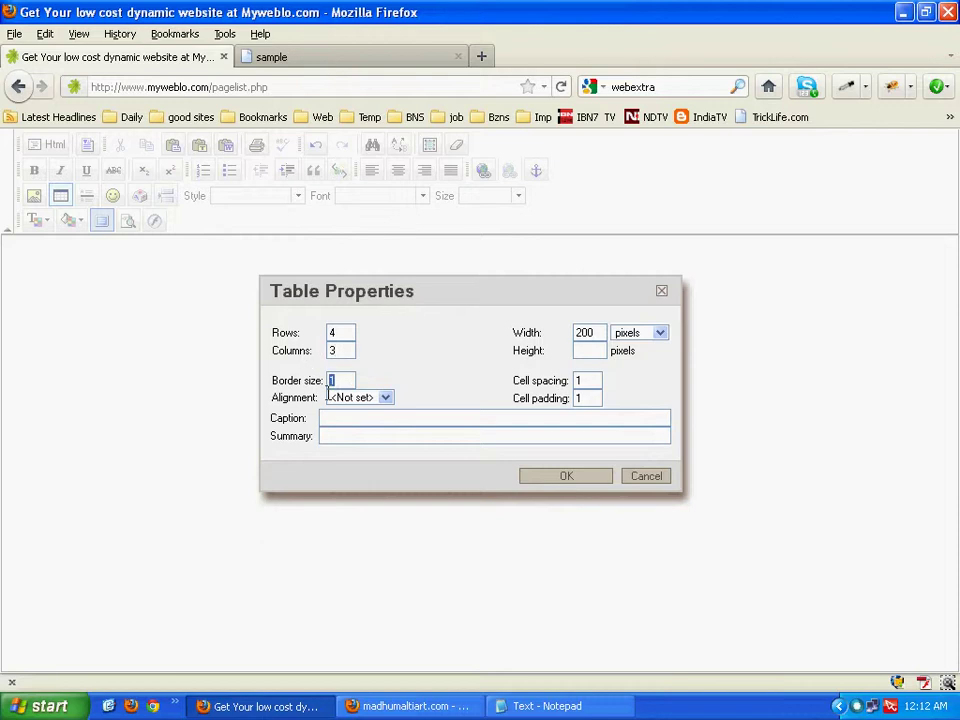
type("0")
left_click(569, 480)
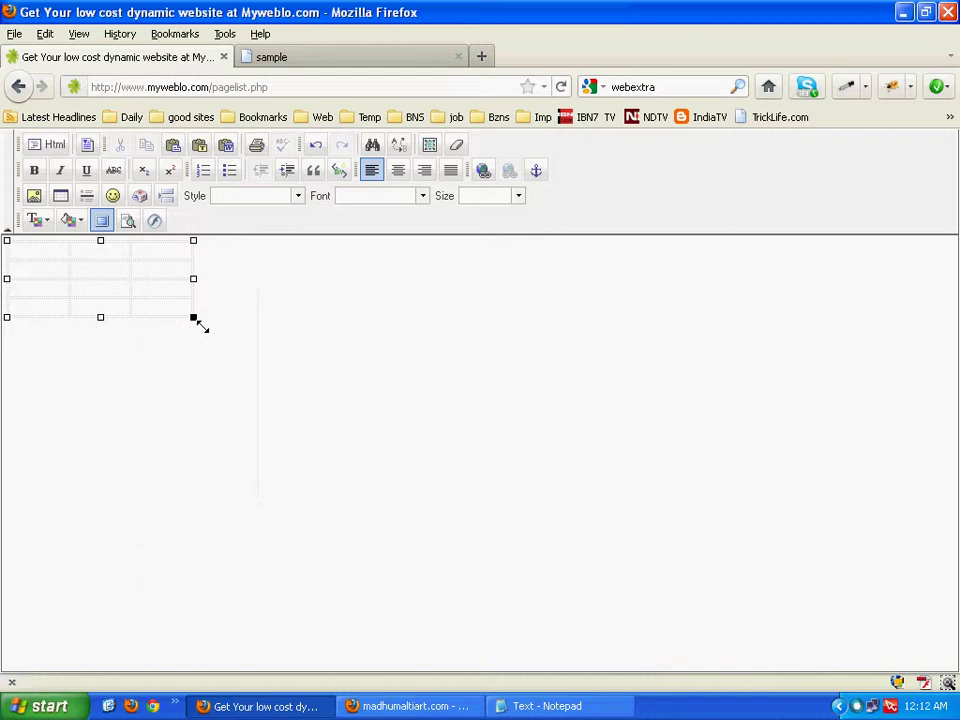
Enlarge the table and upload the fire image 023_1600x1200 via Insert/Edit Image
left_click_drag(194, 318, 240, 358)
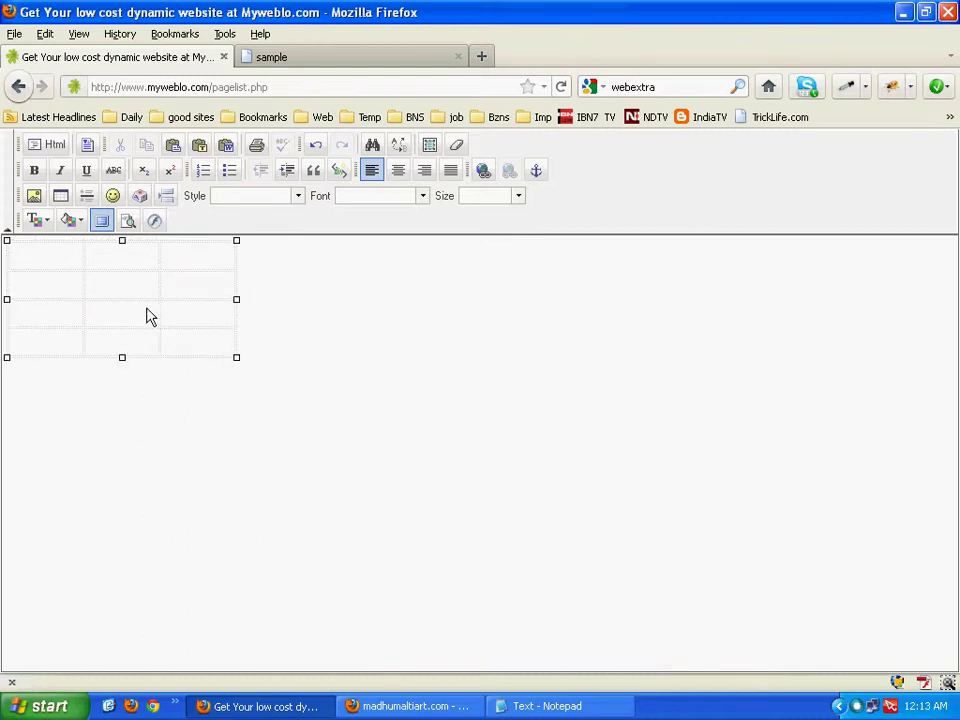
left_click(33, 196)
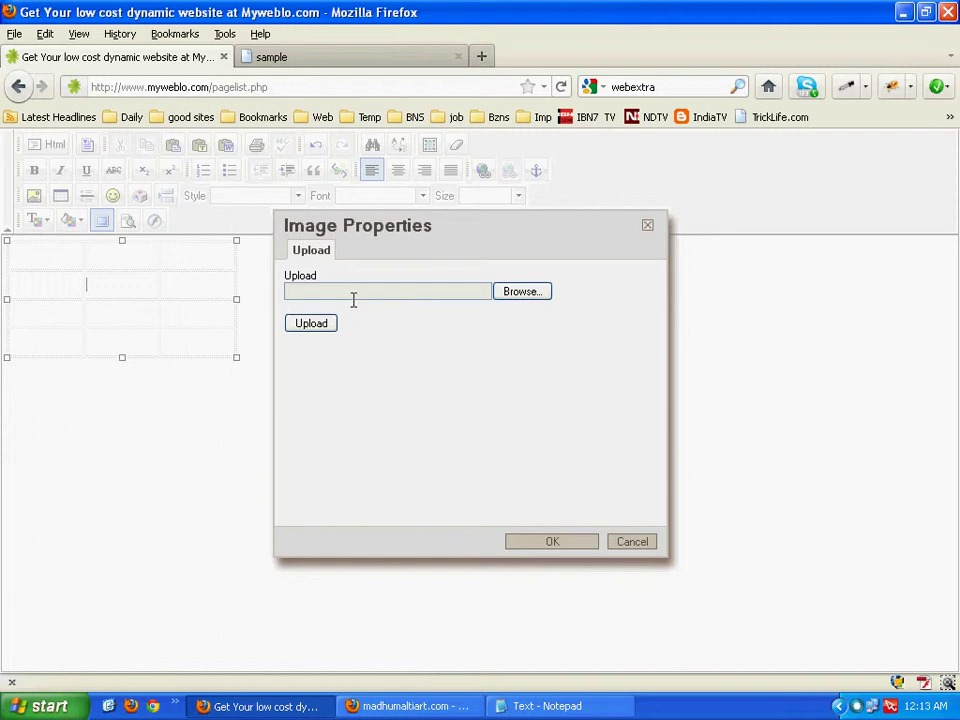
left_click(353, 291)
left_click(438, 71)
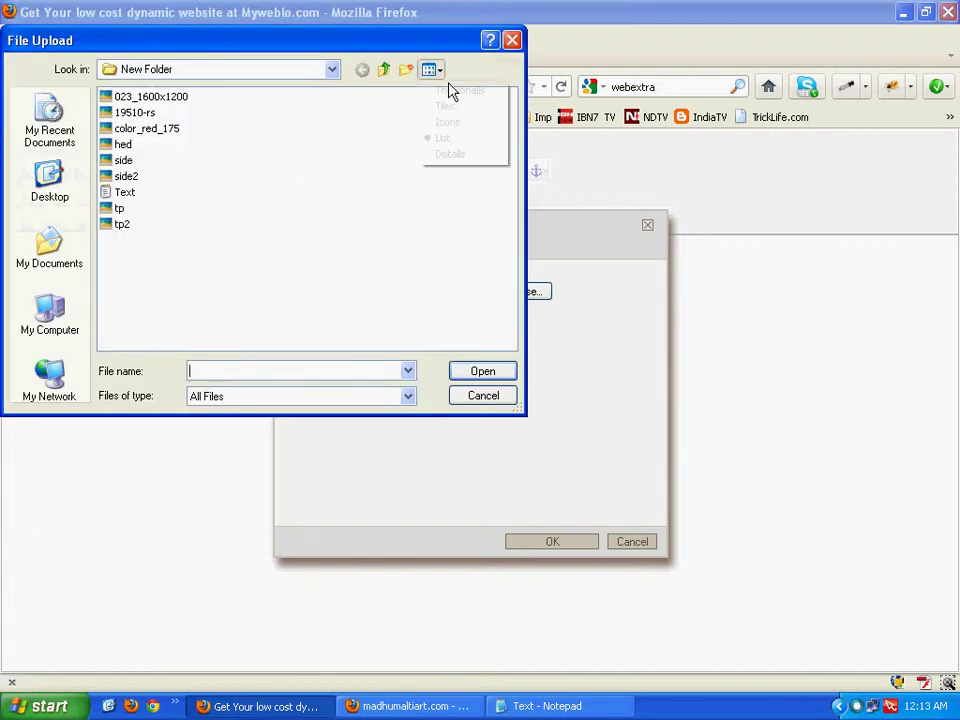
left_click(454, 94)
left_click(172, 160)
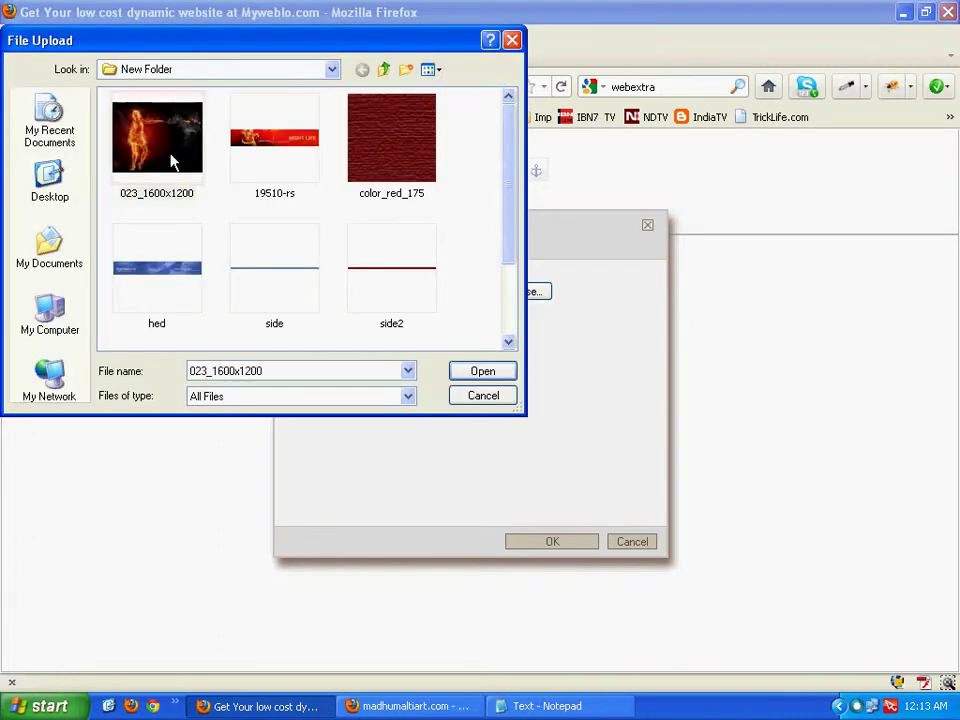
left_click(465, 374)
left_click(325, 332)
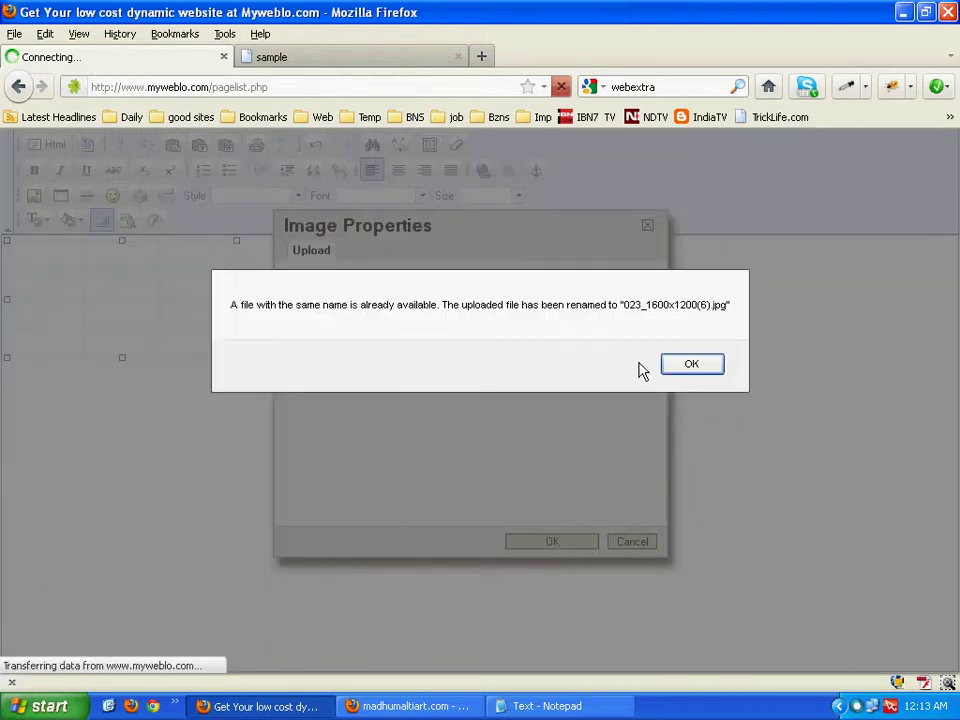
left_click(686, 370)
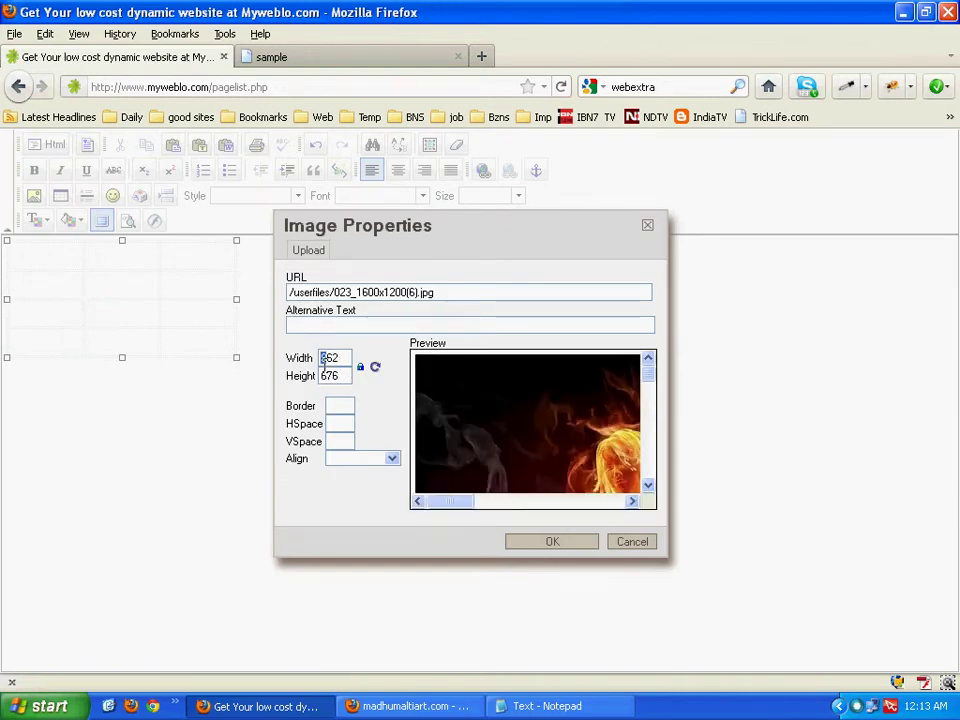
Set the image width to 562 with alignment unset and insert it into the table
type("5")
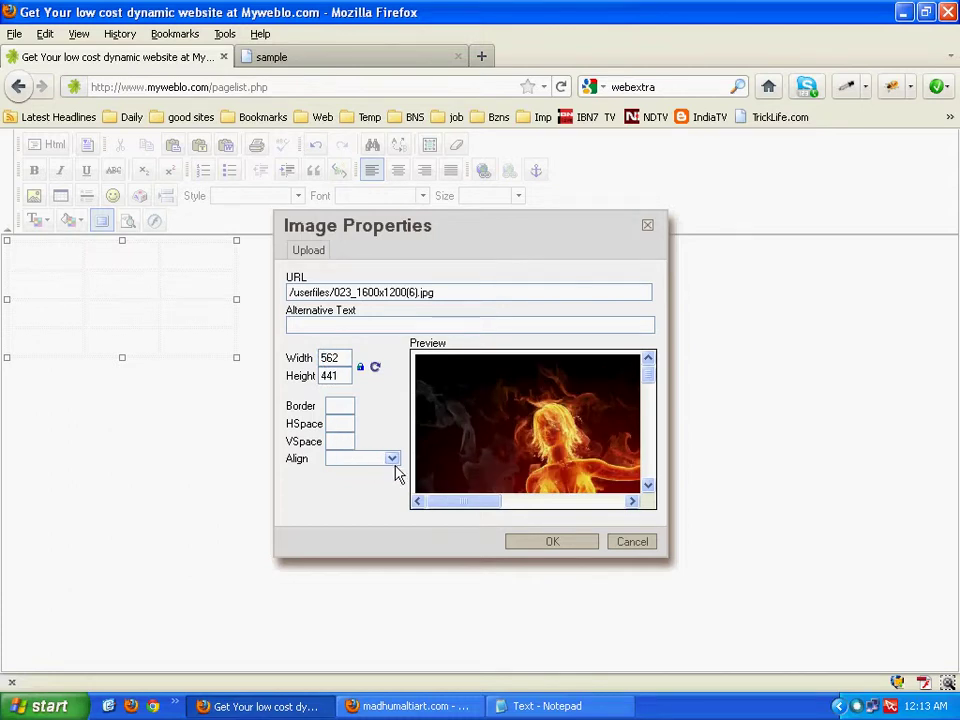
left_click(392, 459)
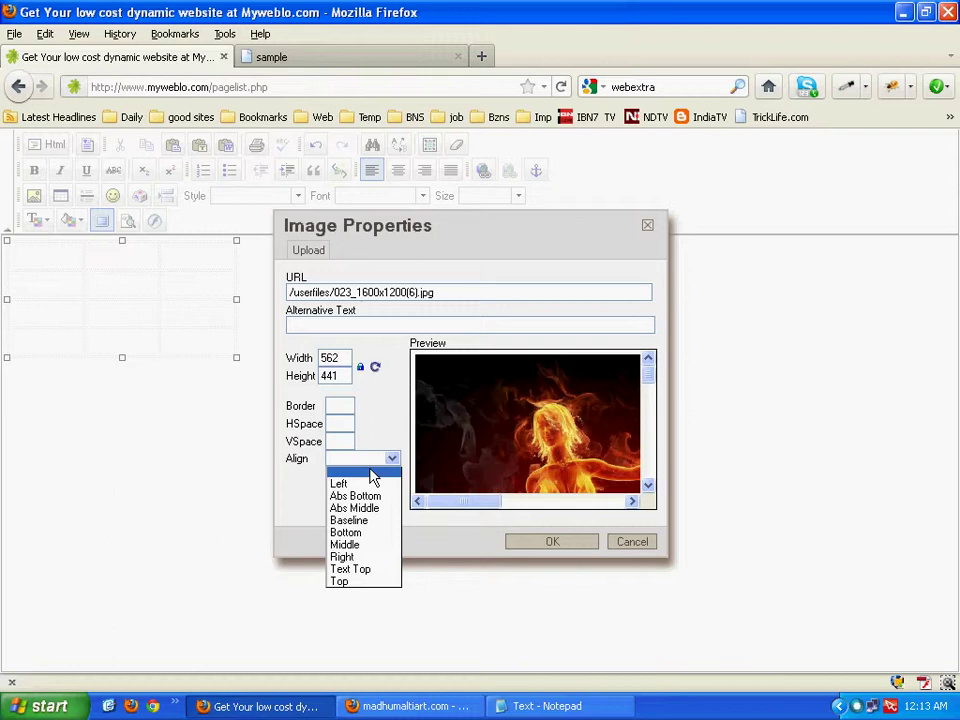
left_click(371, 474)
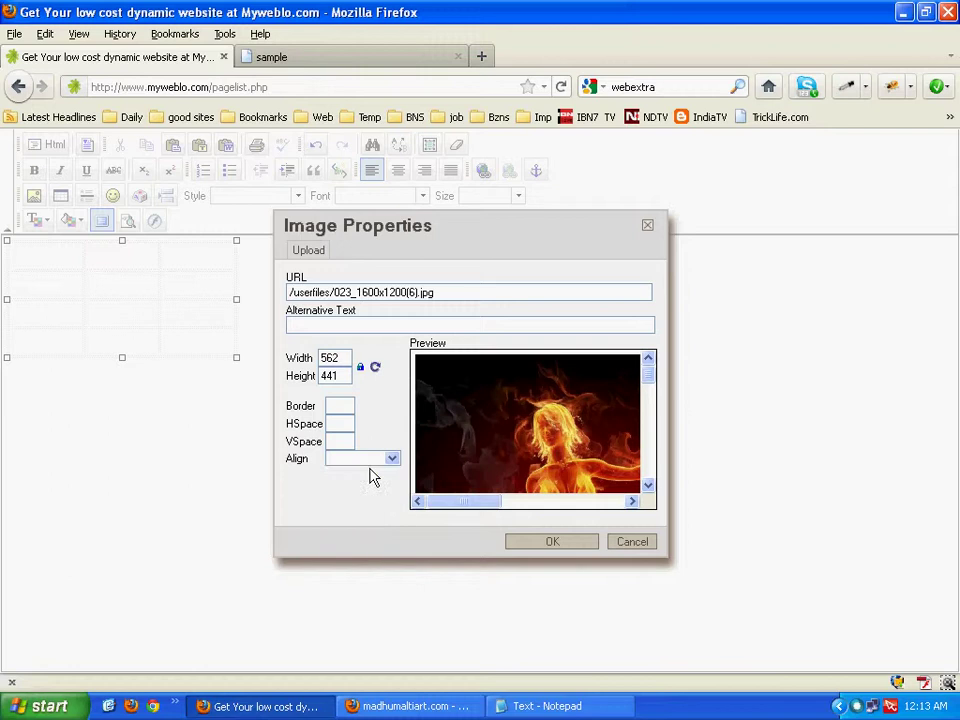
left_click(549, 547)
left_click(279, 422)
scroll(279, 425, "down", 2)
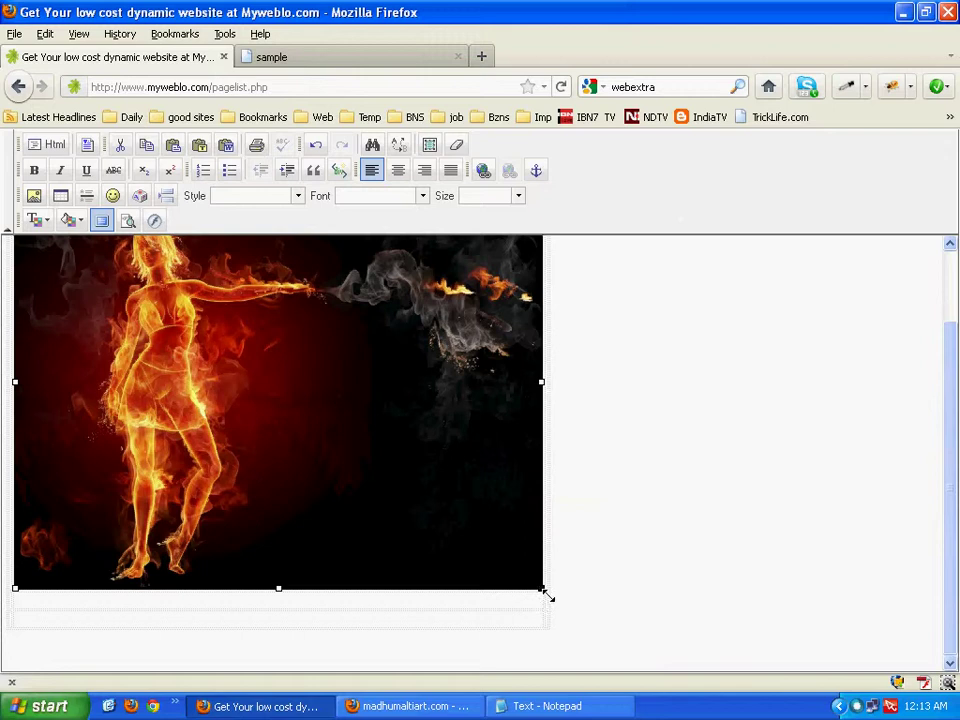
left_click_drag(549, 604, 514, 557)
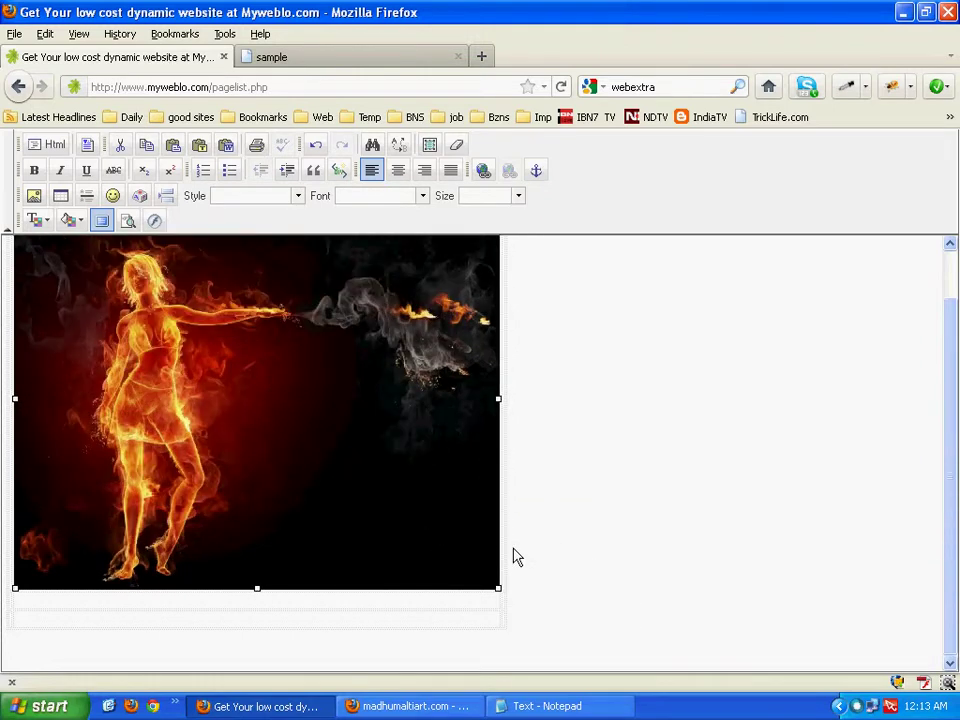
left_click(277, 628)
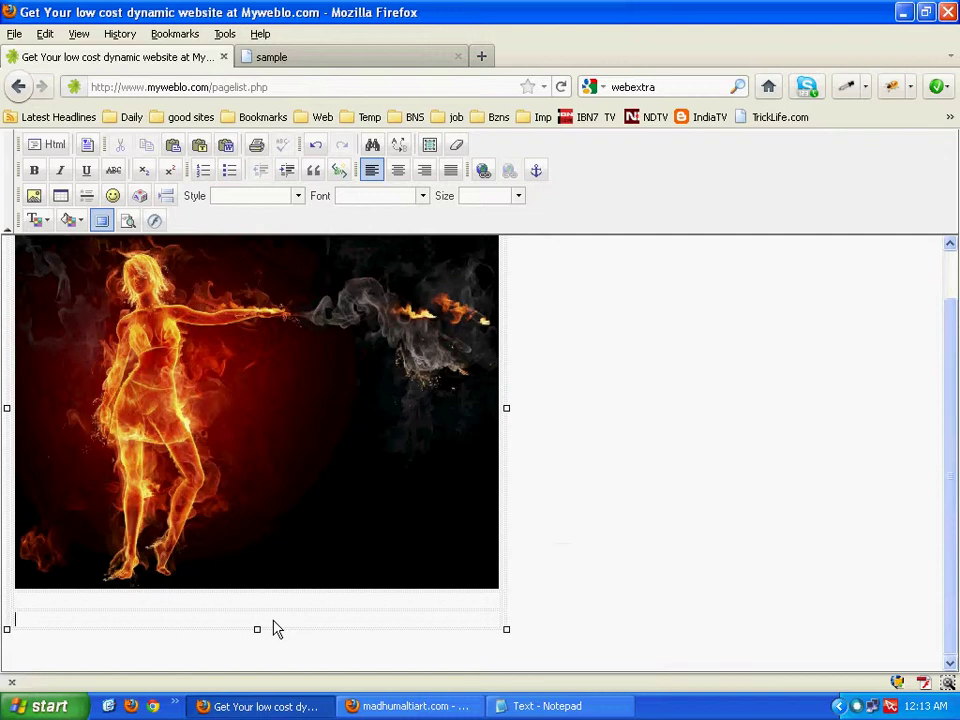
left_click(164, 236)
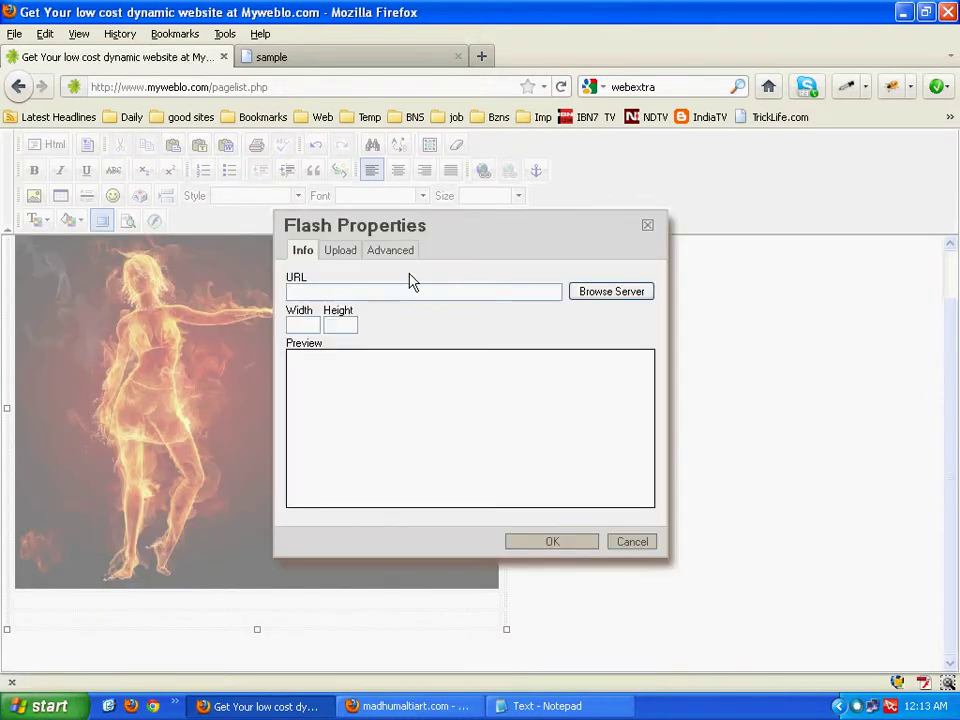
left_click(344, 252)
left_click(301, 250)
left_click(639, 549)
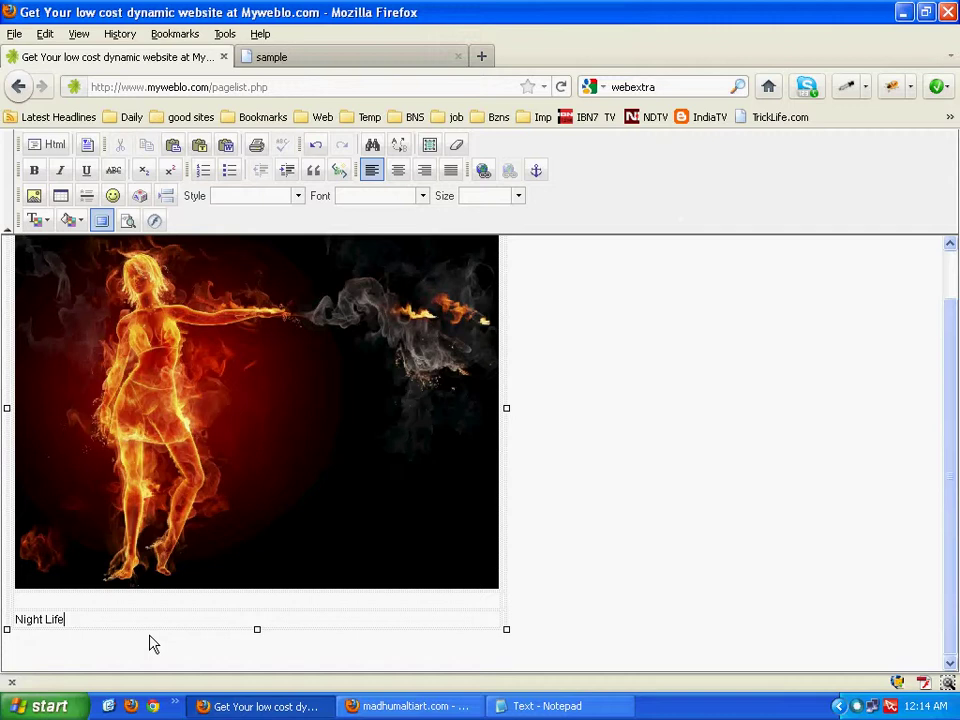
Copy all the Basque text from Notepad and paste it over the Night Life. caption
left_click(540, 706)
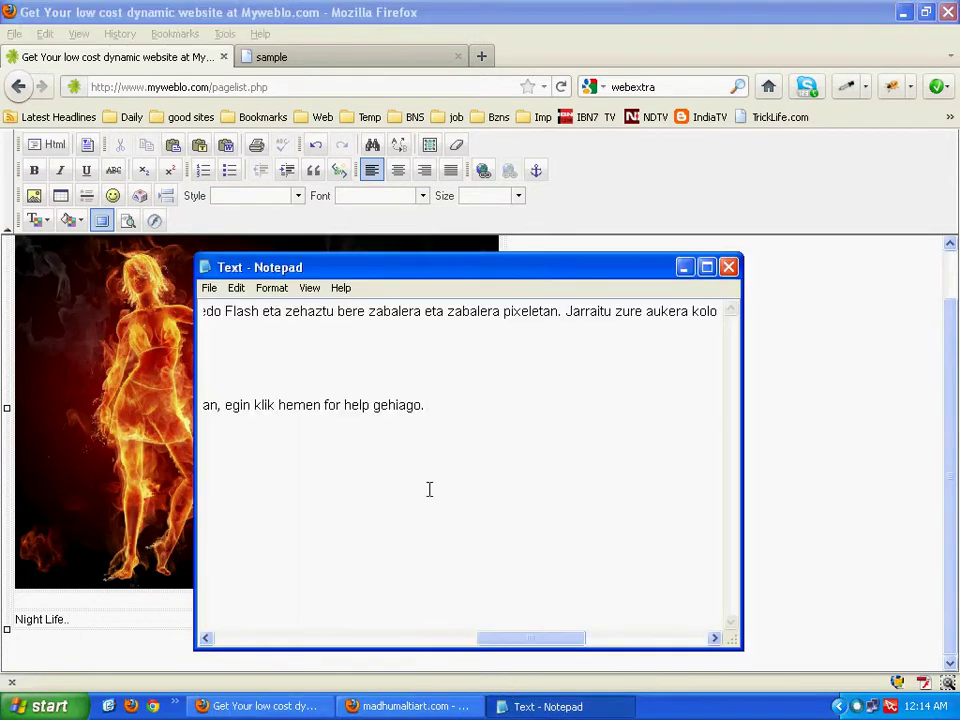
key("ctrl+a")
left_click(284, 712)
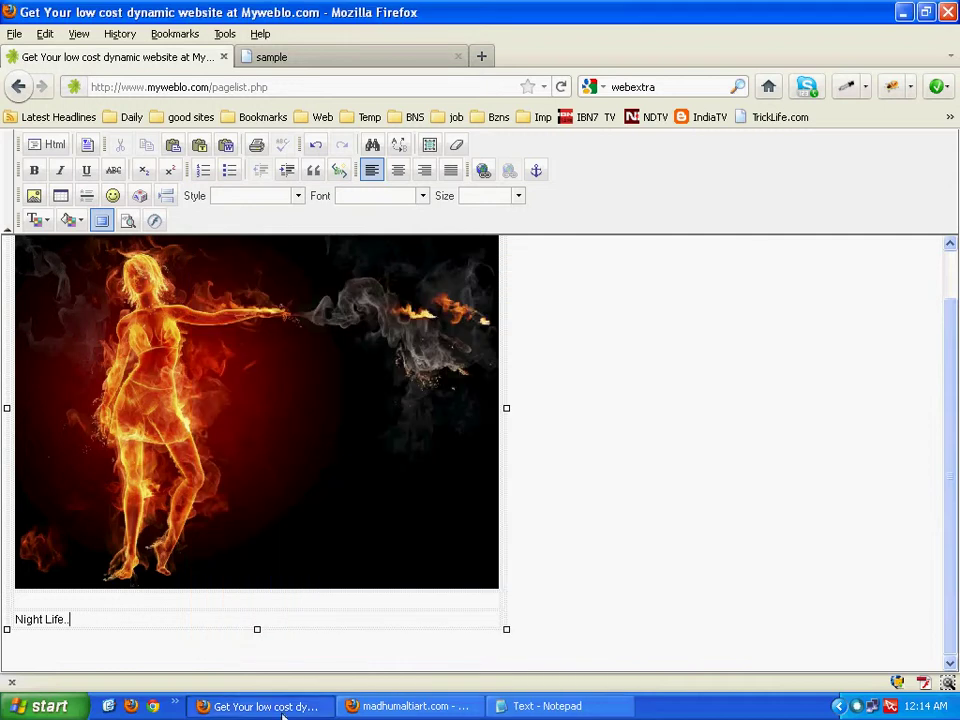
left_click_drag(80, 624, 27, 628)
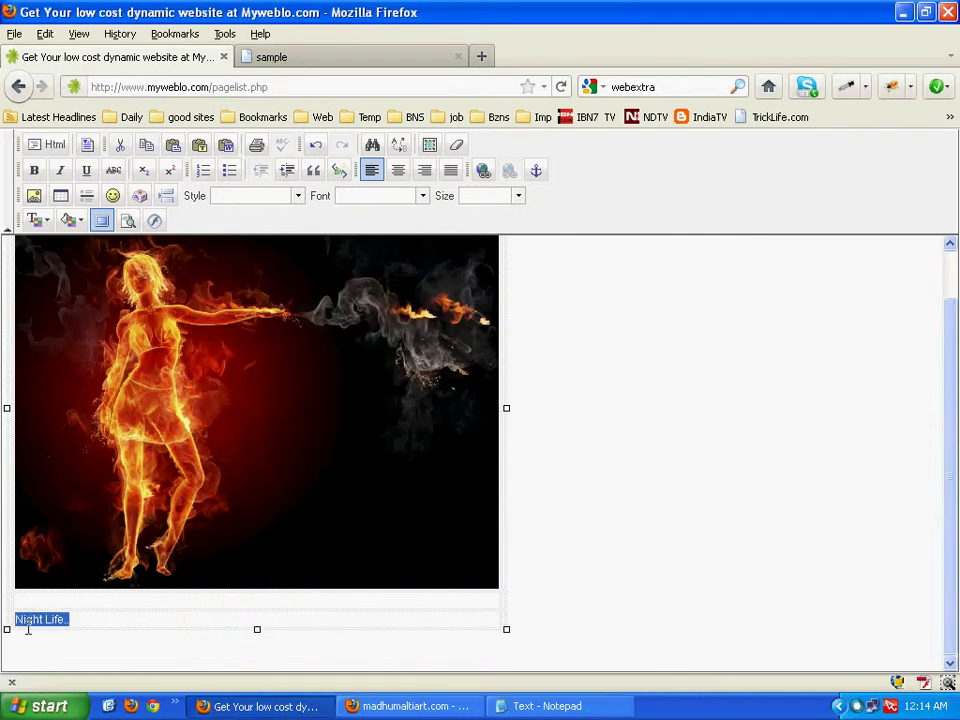
key("ctrl+v")
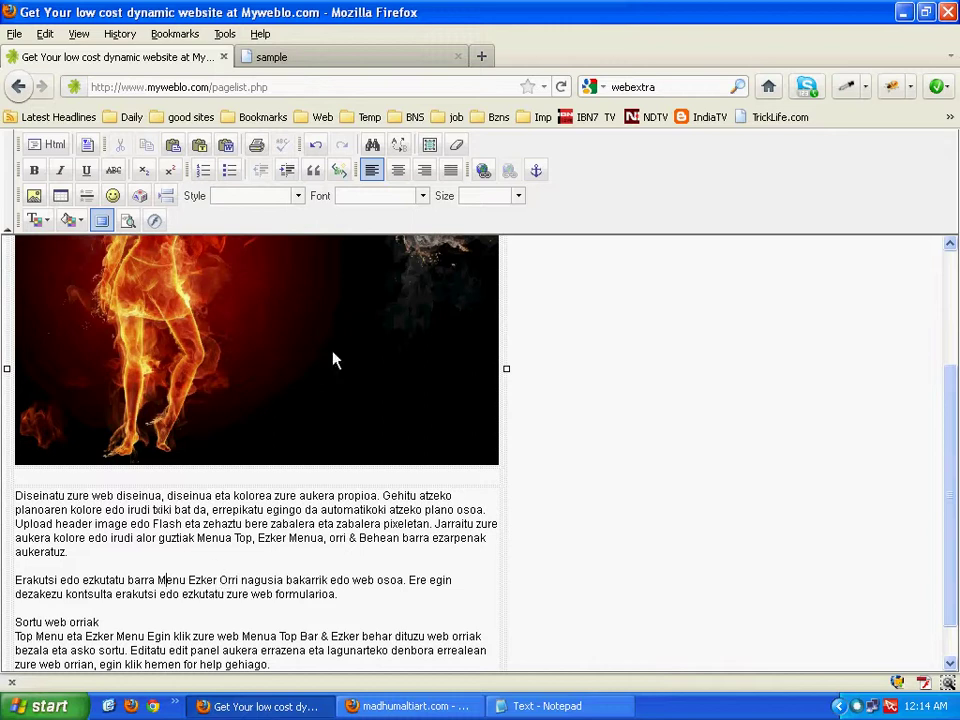
left_click(236, 152)
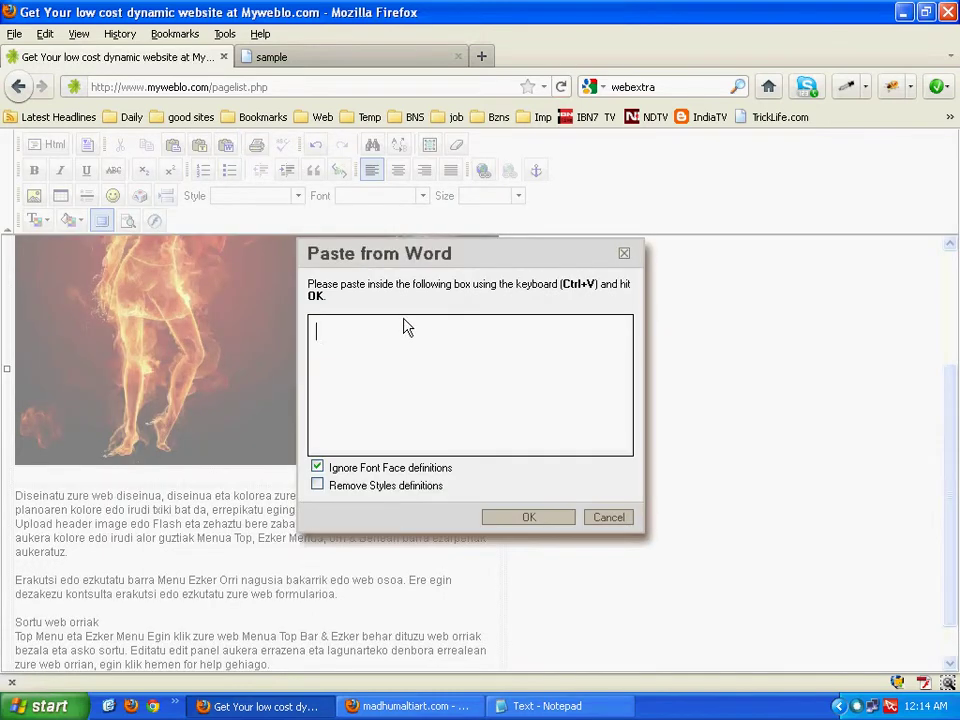
left_click(609, 518)
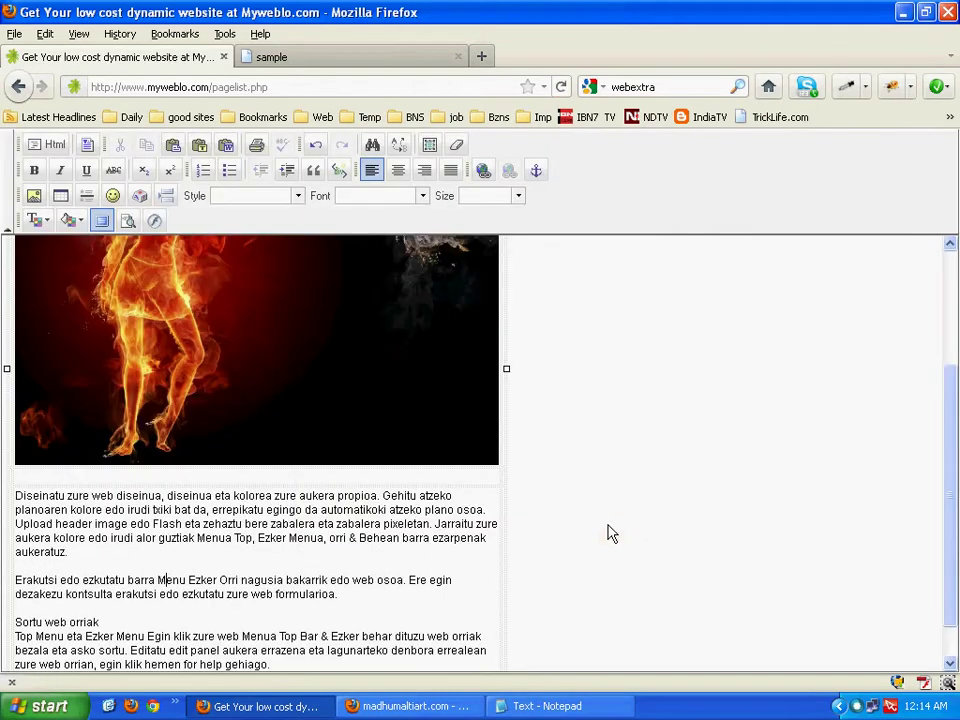
left_click(57, 150)
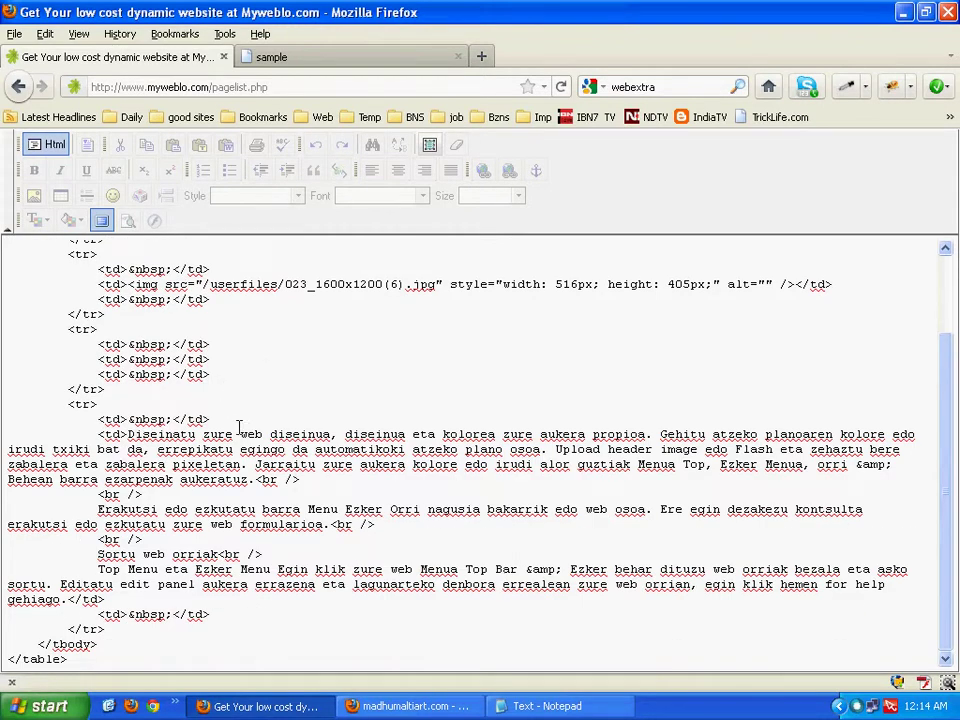
left_click(48, 144)
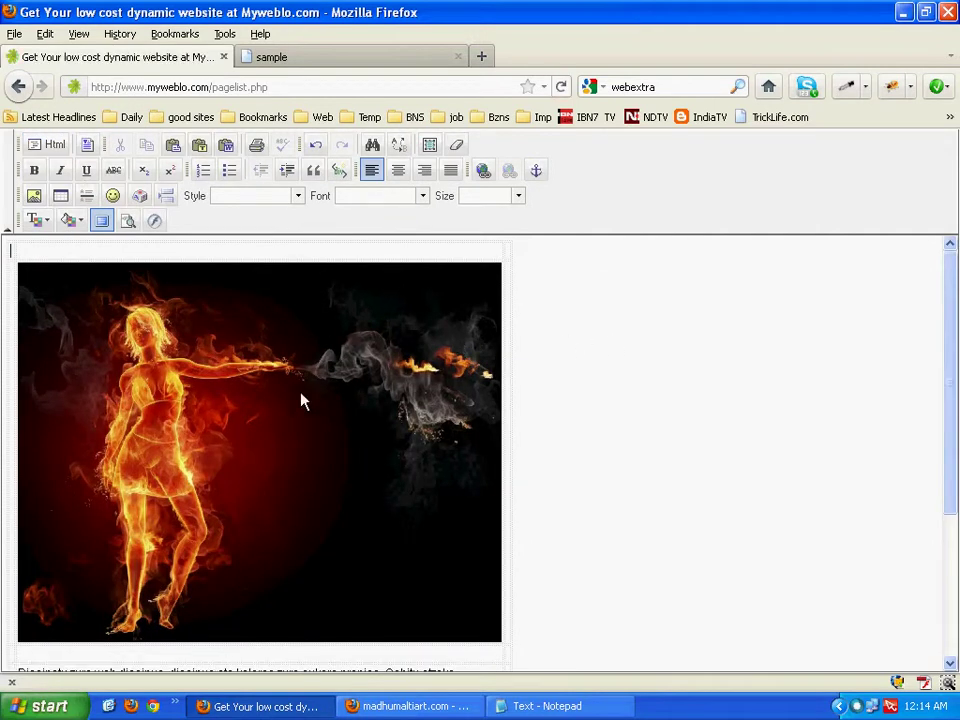
Select the Basque paragraphs below the fire image and change their font to Arial
scroll(304, 401, "down", 4)
left_click_drag(18, 452, 306, 637)
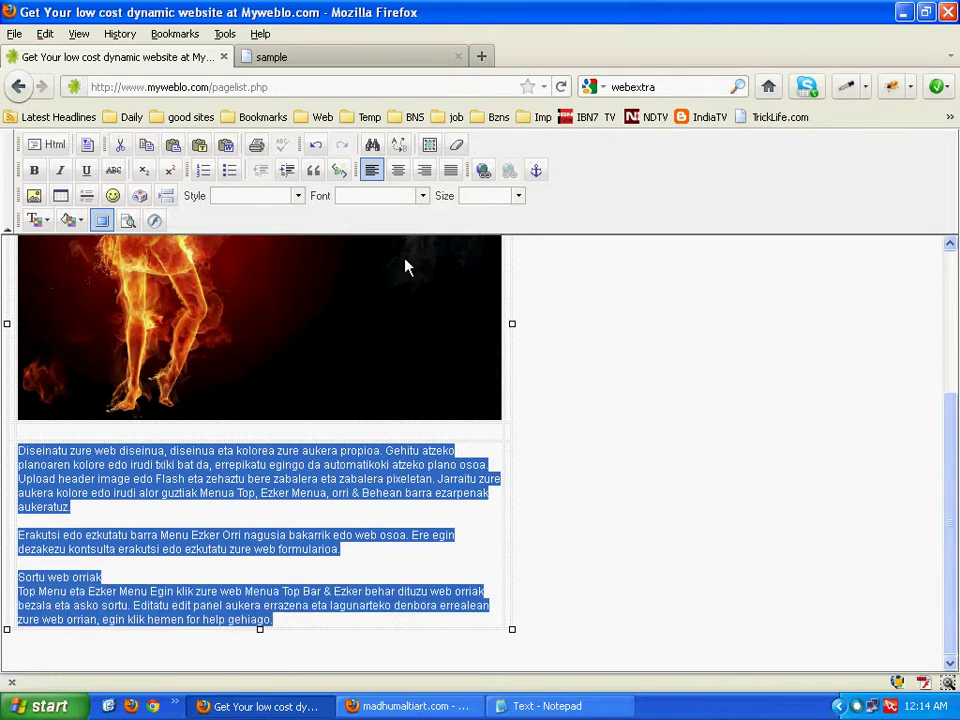
left_click(423, 196)
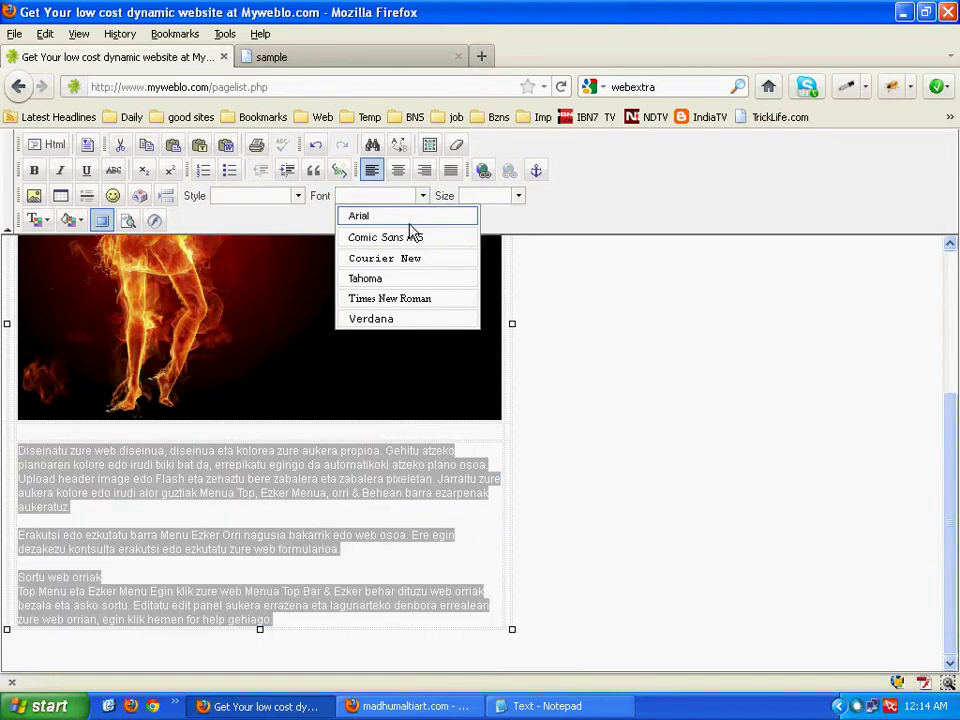
left_click(408, 218)
left_click(524, 200)
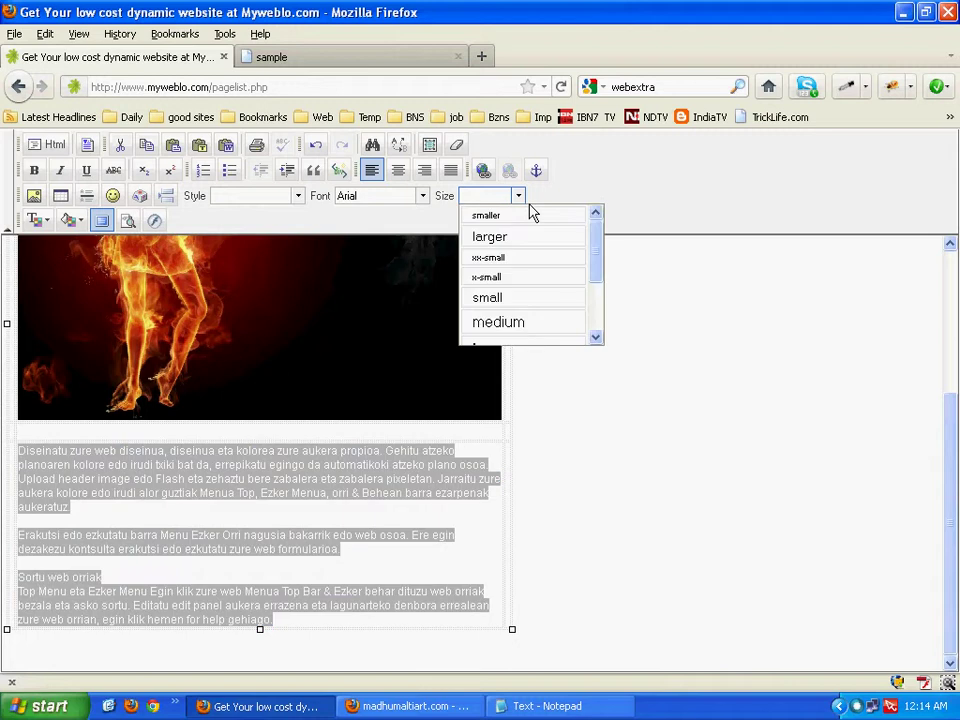
left_click(603, 200)
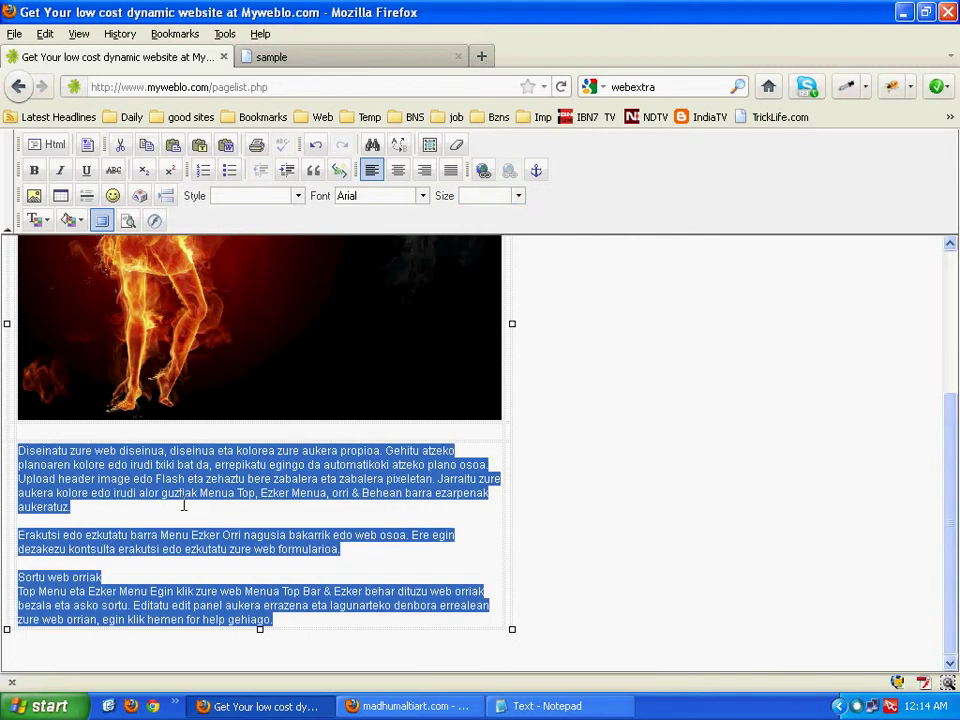
left_click(183, 504)
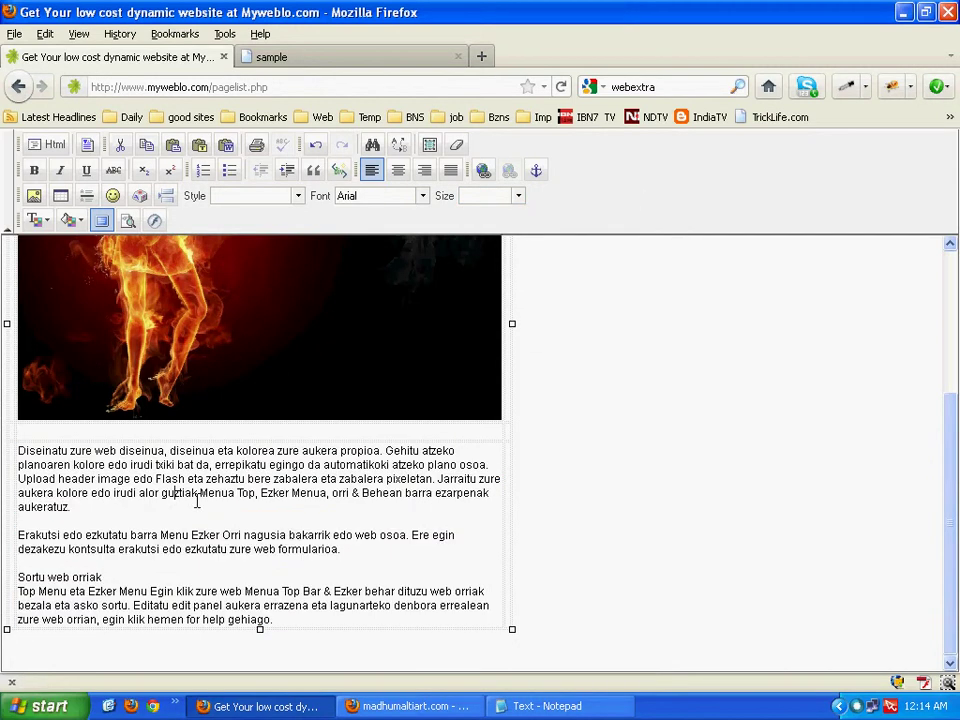
Restore the editor size, submit the Home page, and show the Left Menu's Page 1–6 list
left_click(101, 220)
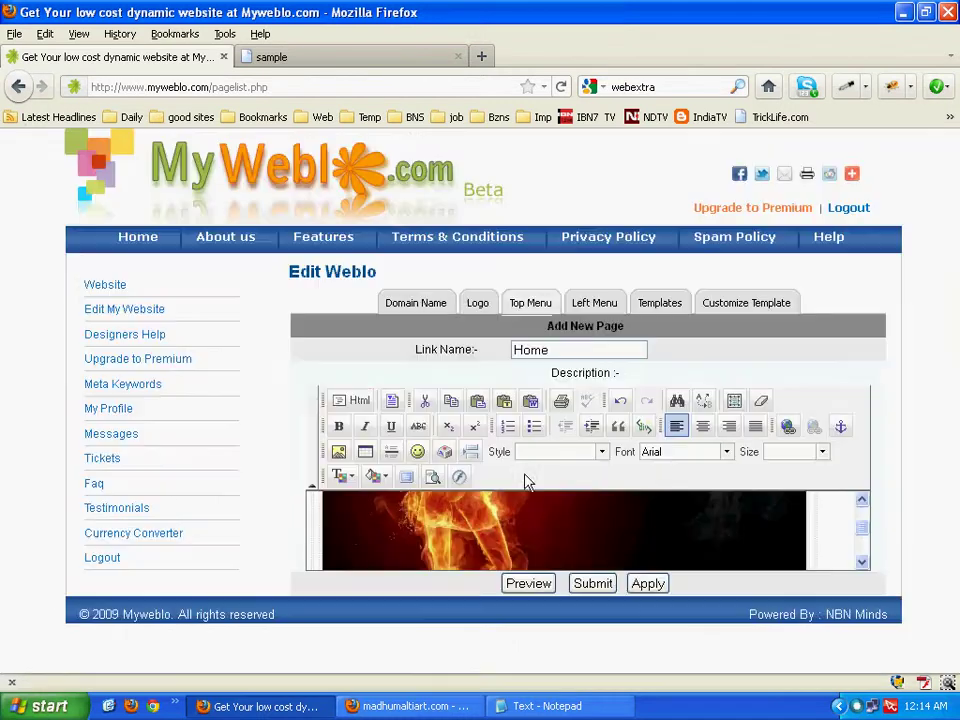
left_click(610, 590)
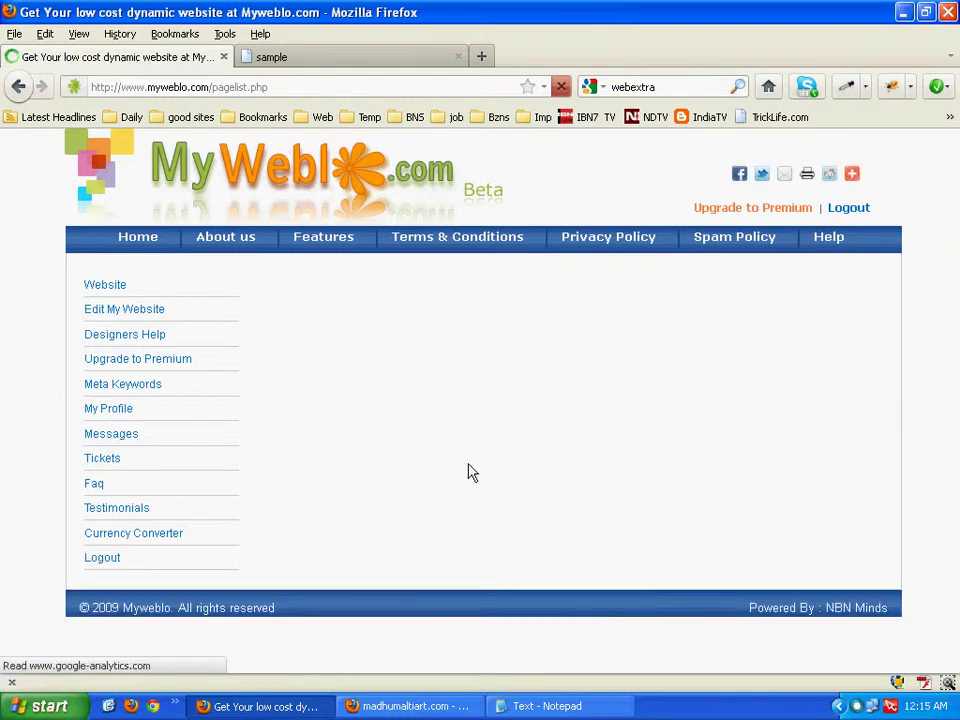
left_click(538, 305)
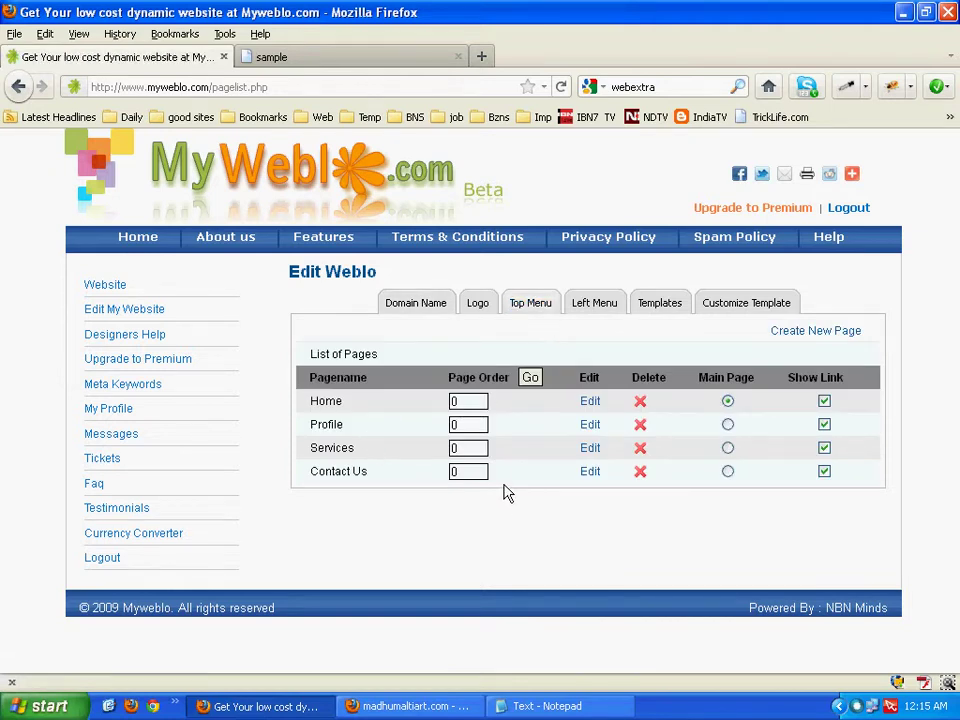
left_click(598, 310)
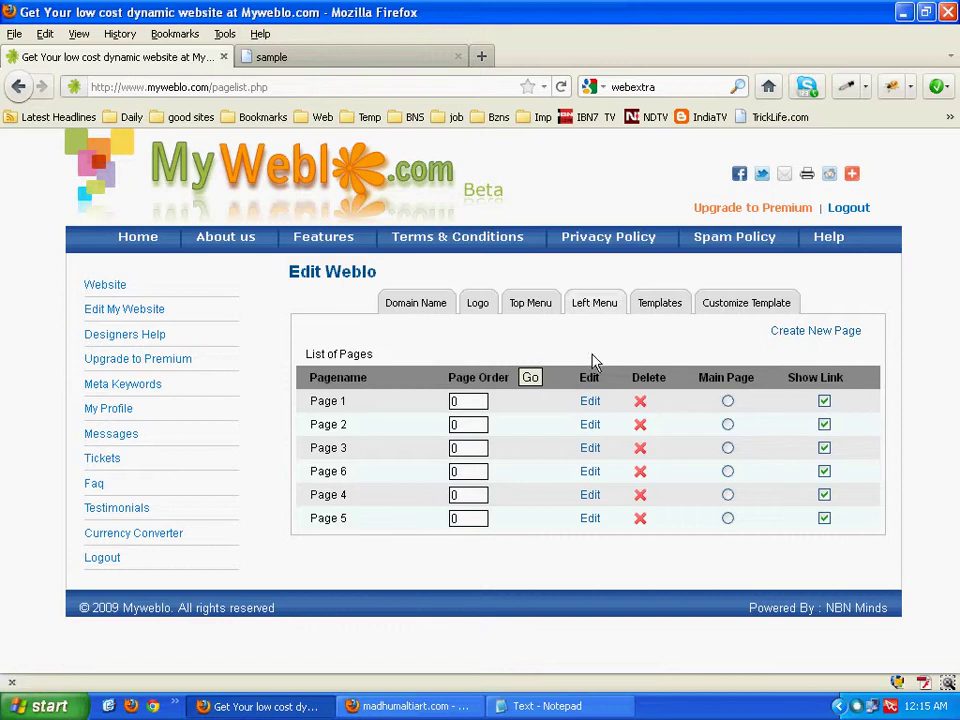
In Customize Template, change the Main Background Color from 123456 to dark red 7a2222
left_click(748, 304)
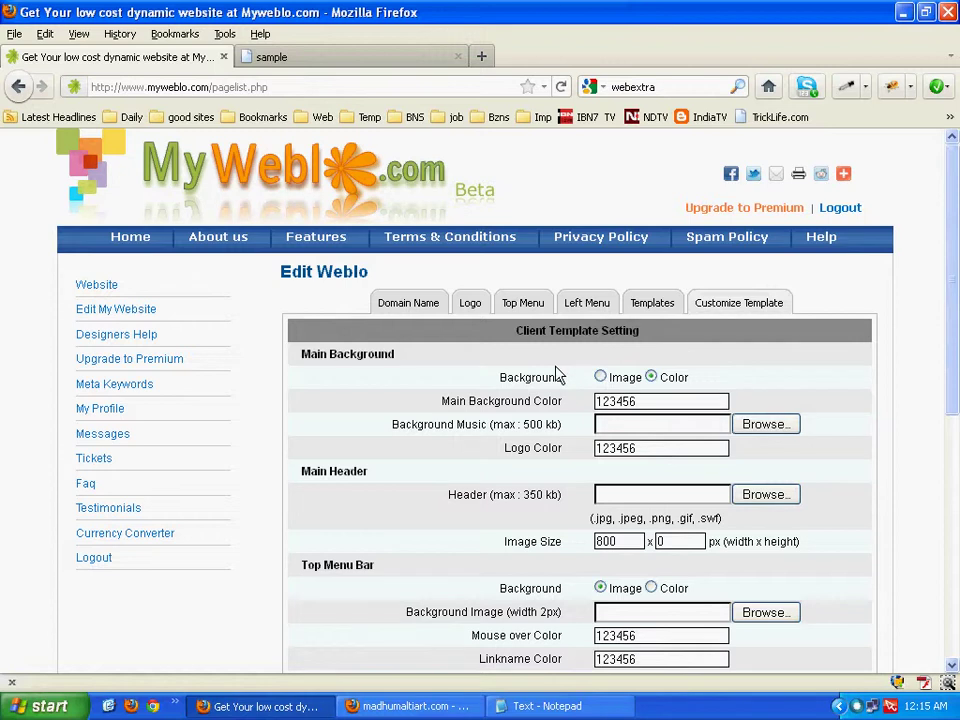
scroll(557, 375, "down", 2)
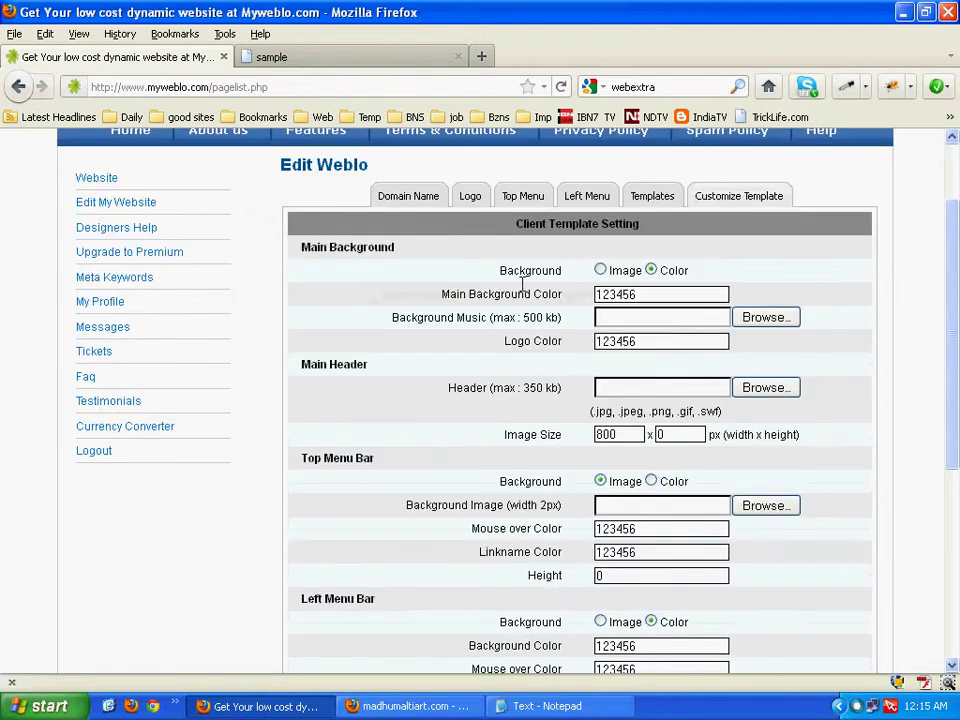
left_click(600, 270)
left_click(652, 271)
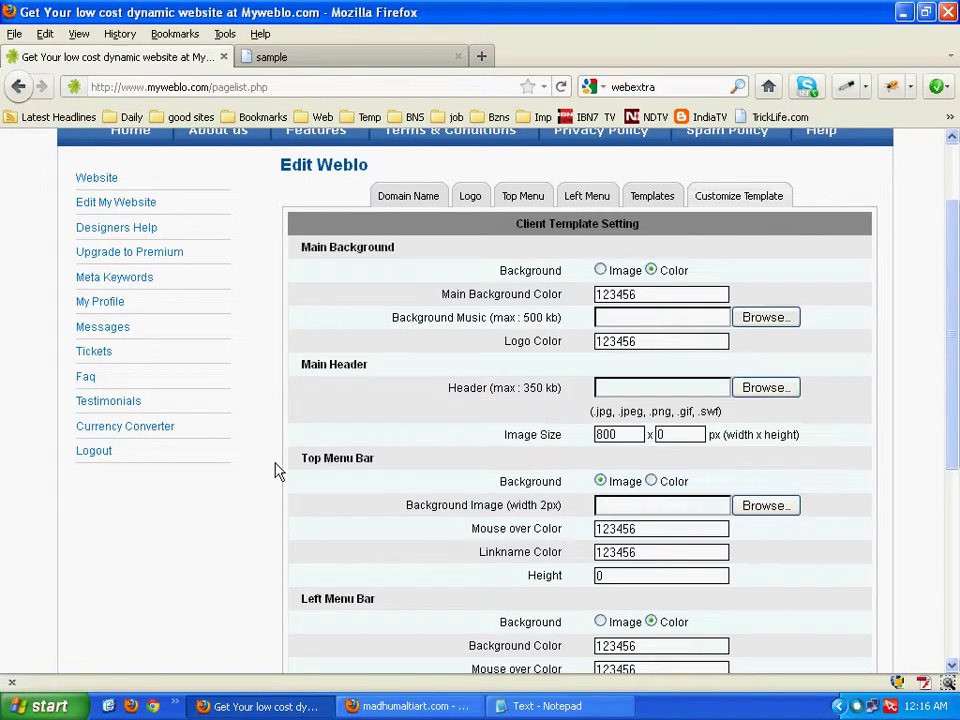
left_click(656, 296)
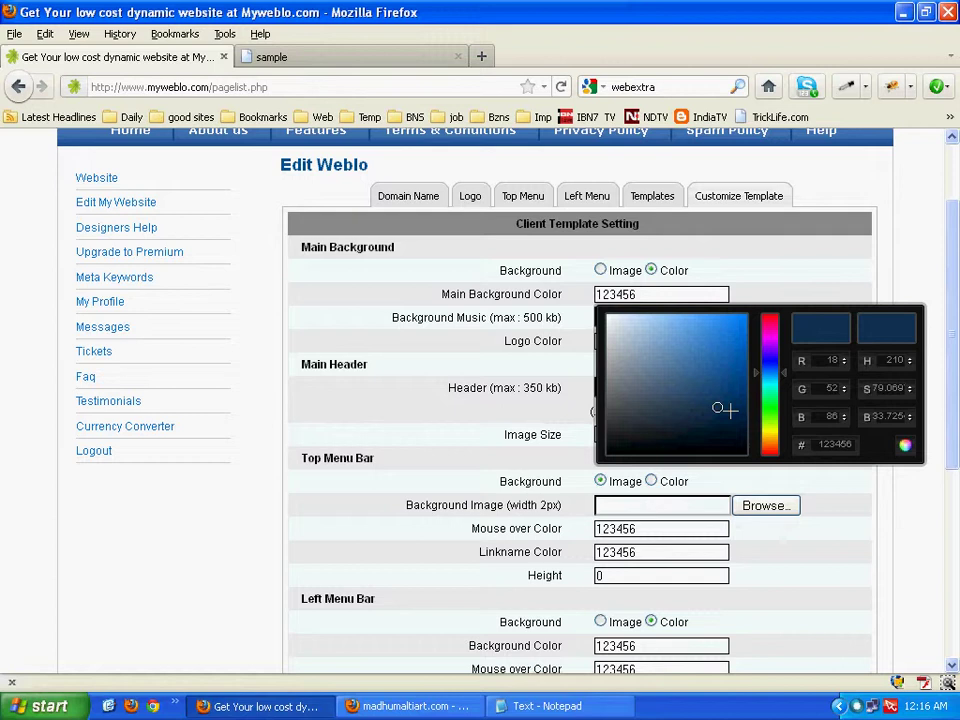
left_click_drag(768, 425, 767, 463)
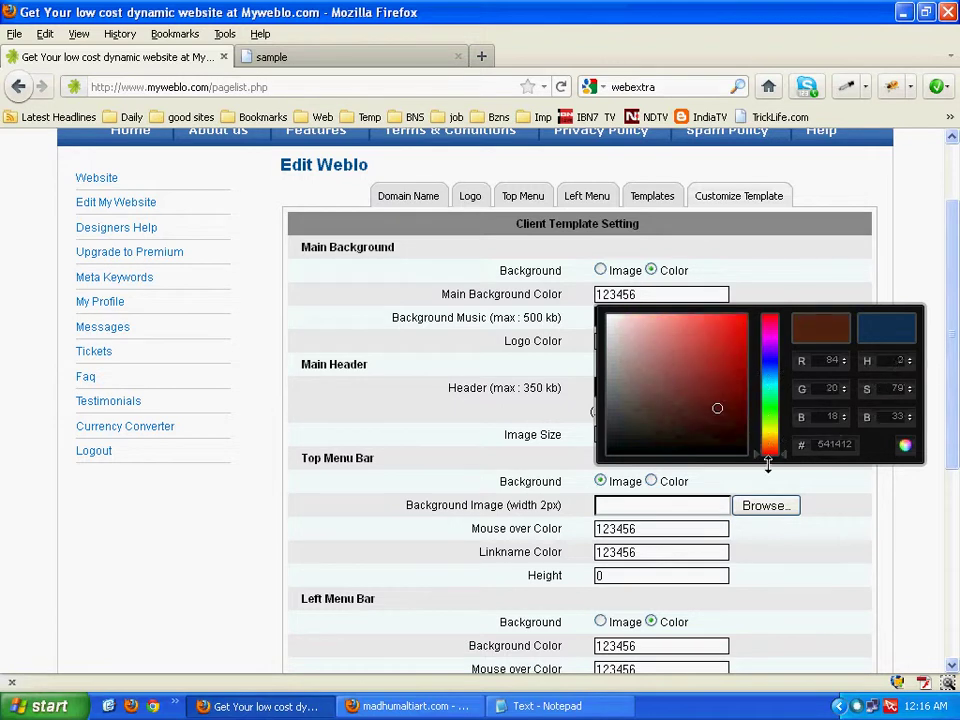
mouse_move(727, 418)
left_mouse_down()
mouse_move(718, 388)
mouse_move(718, 397)
left_mouse_up()
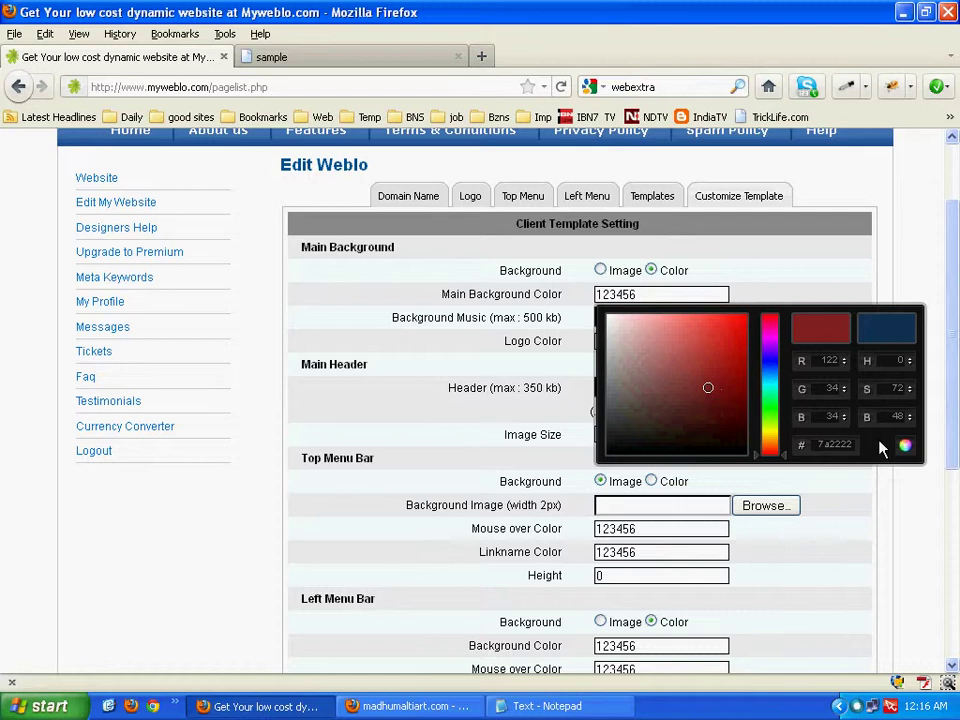
left_click(918, 455)
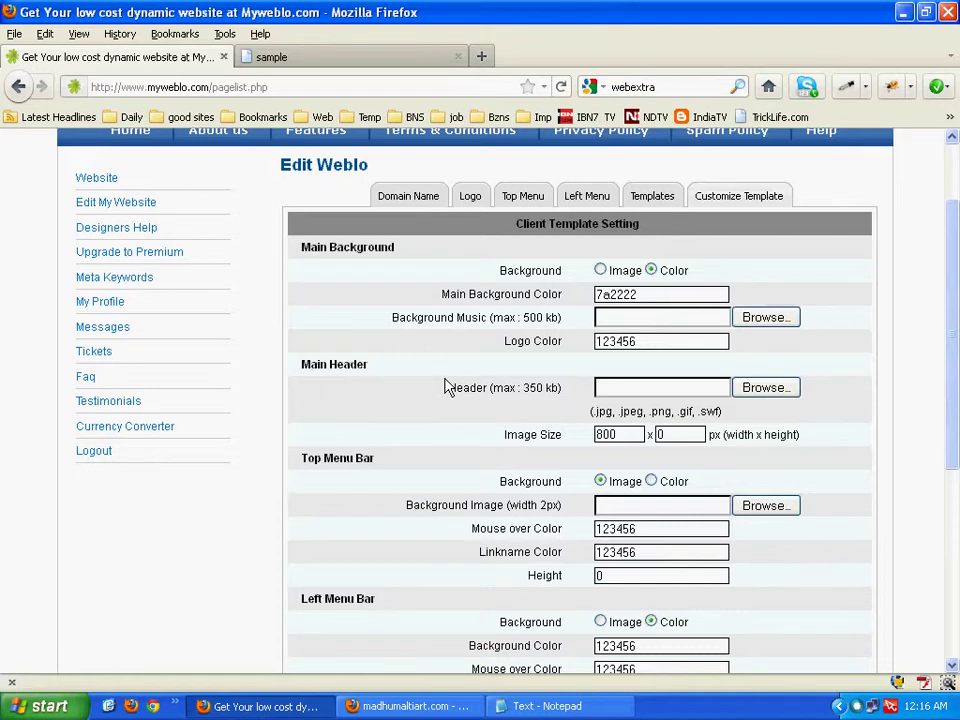
scroll(446, 386, "up", 2)
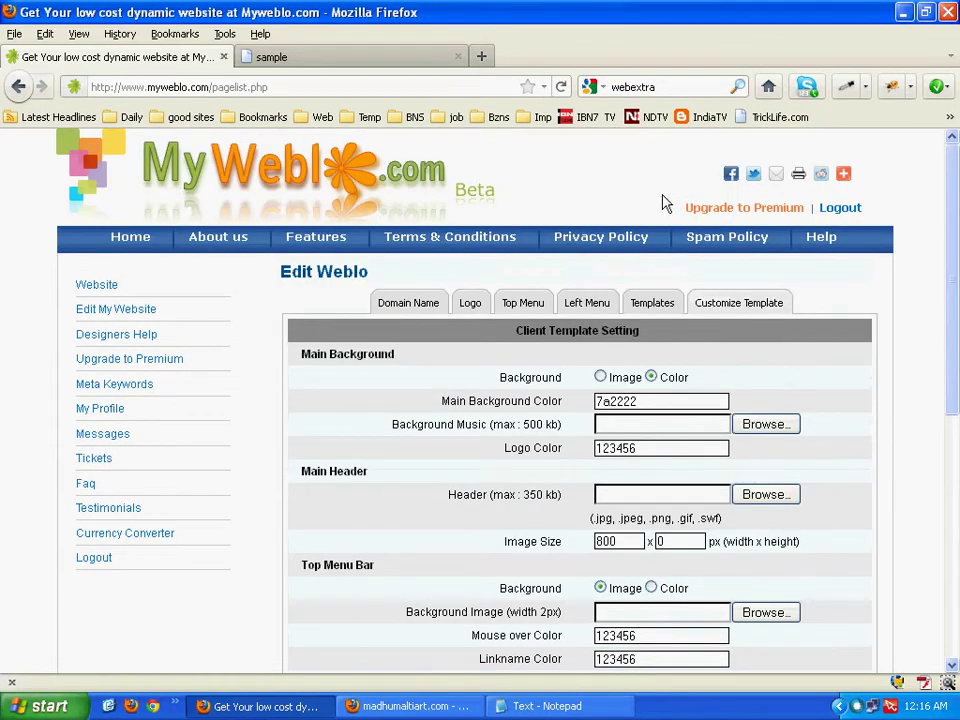
scroll(405, 381, "down", 4)
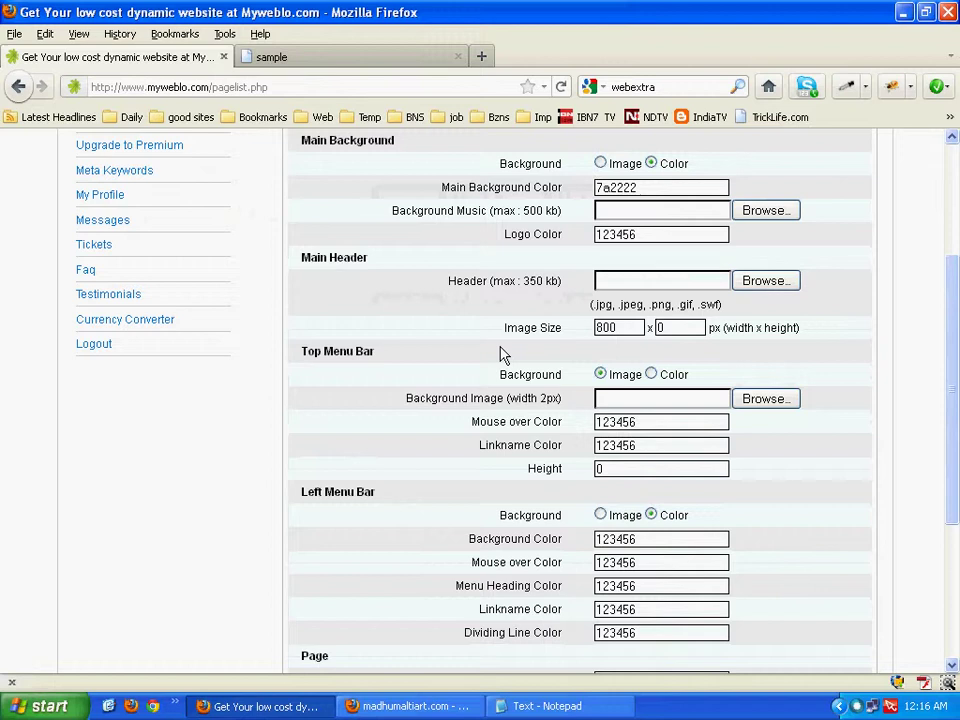
Choose the 19510-rs banner image as the main header image file
left_click(628, 285)
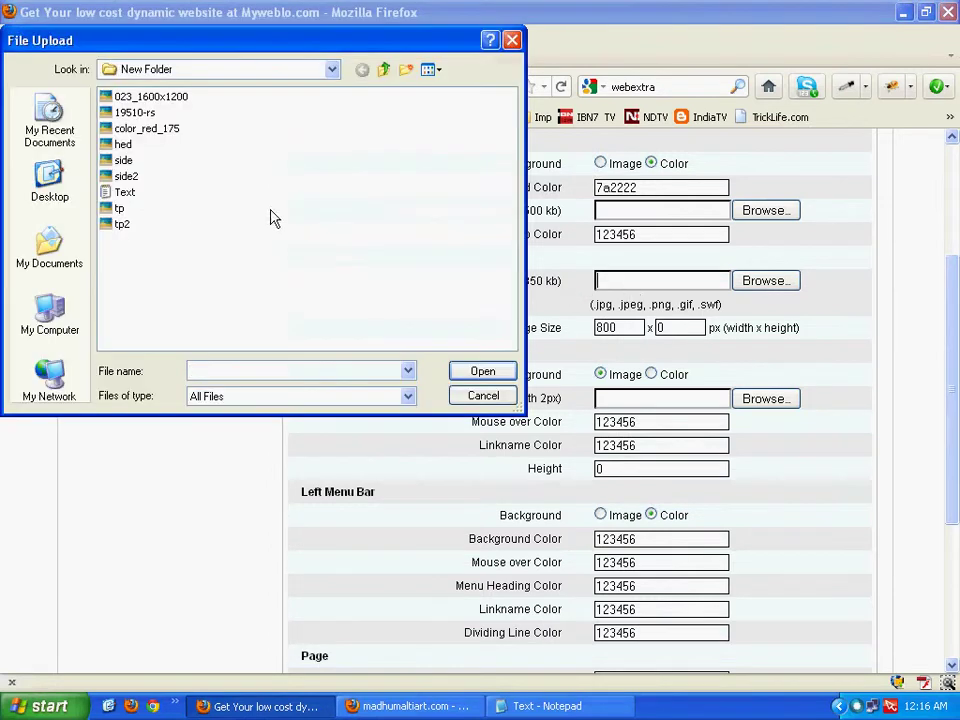
left_click(431, 69)
left_click(454, 98)
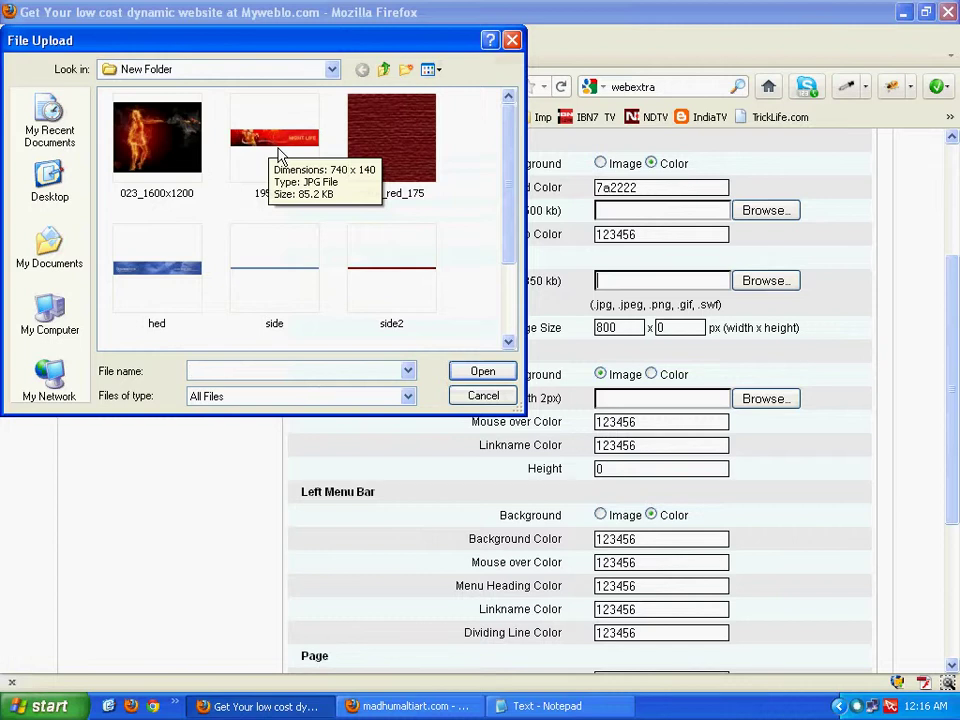
left_click(279, 150)
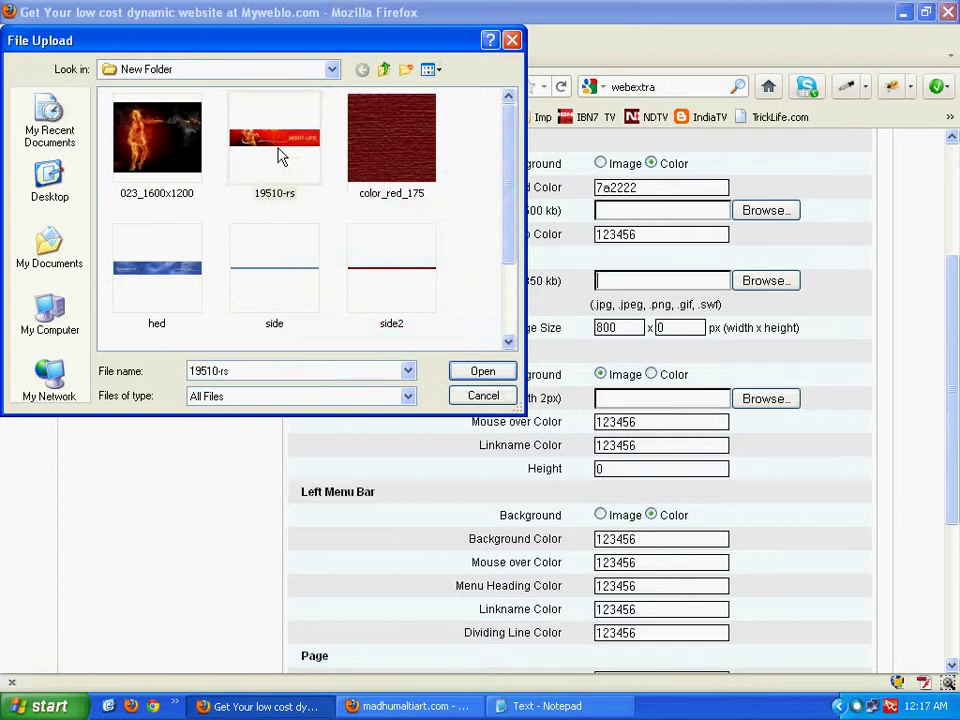
left_click(490, 372)
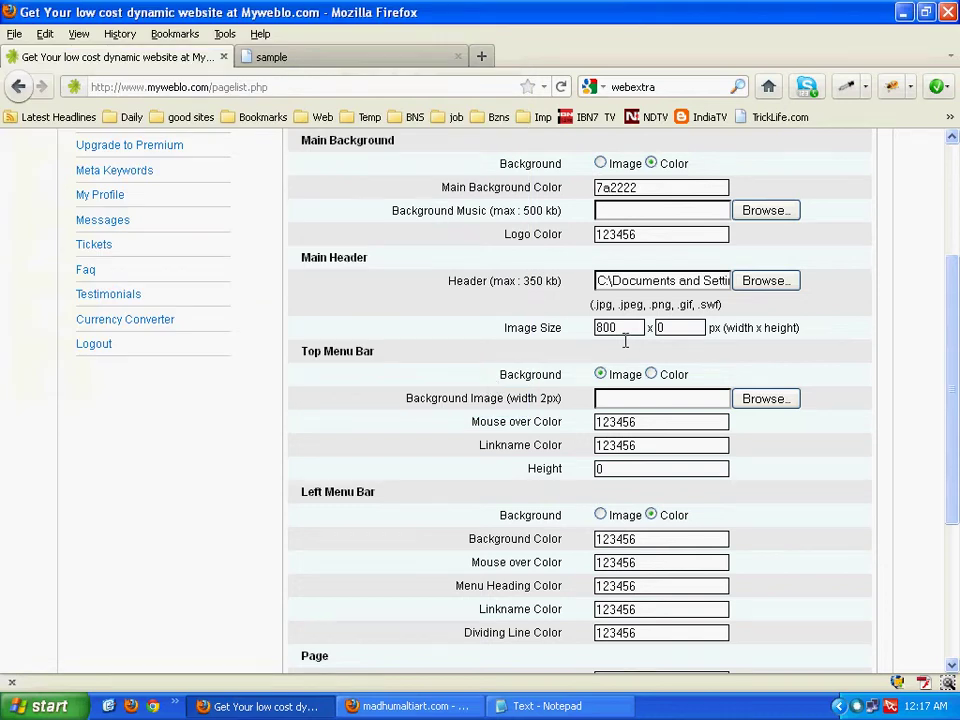
Change the header image size from 800 x 0 to 740 x 140 pixels
left_click_drag(623, 331, 566, 337)
type("740")
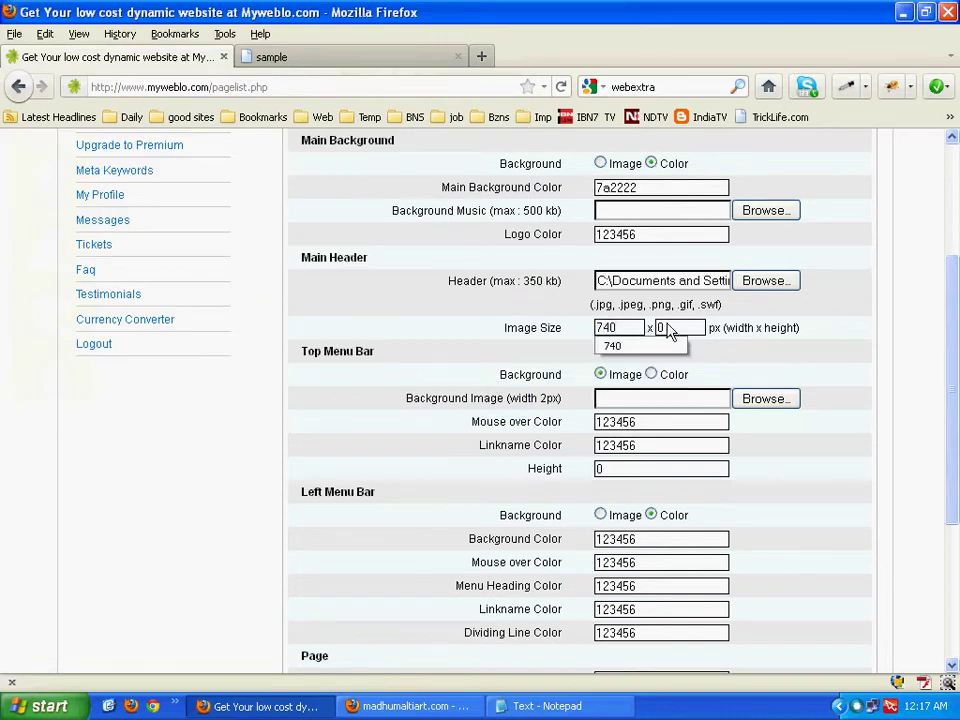
key("Tab")
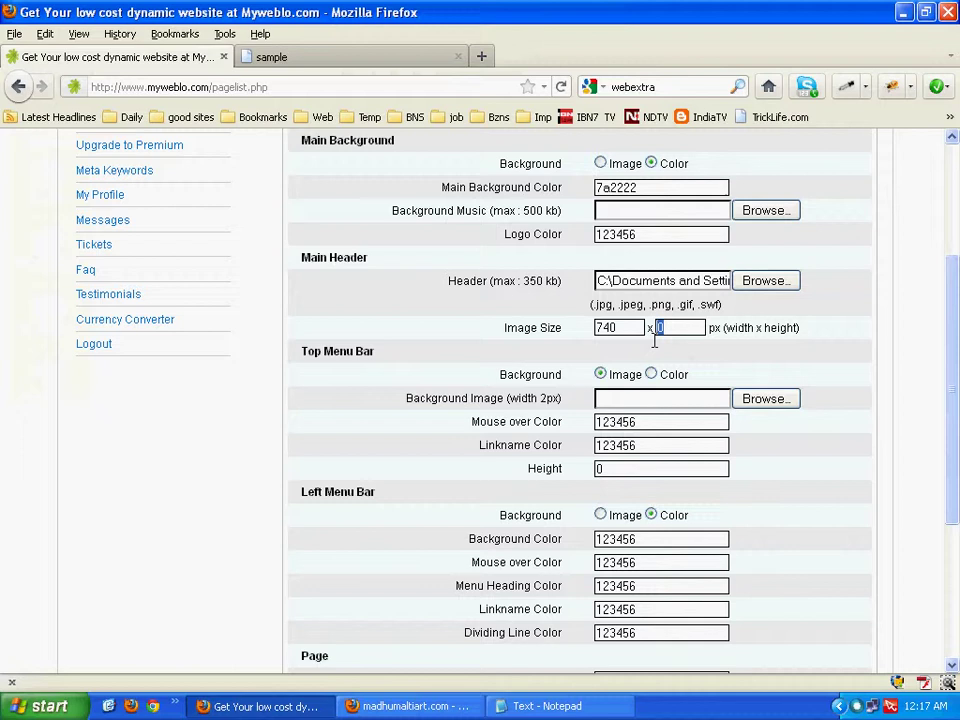
type("140")
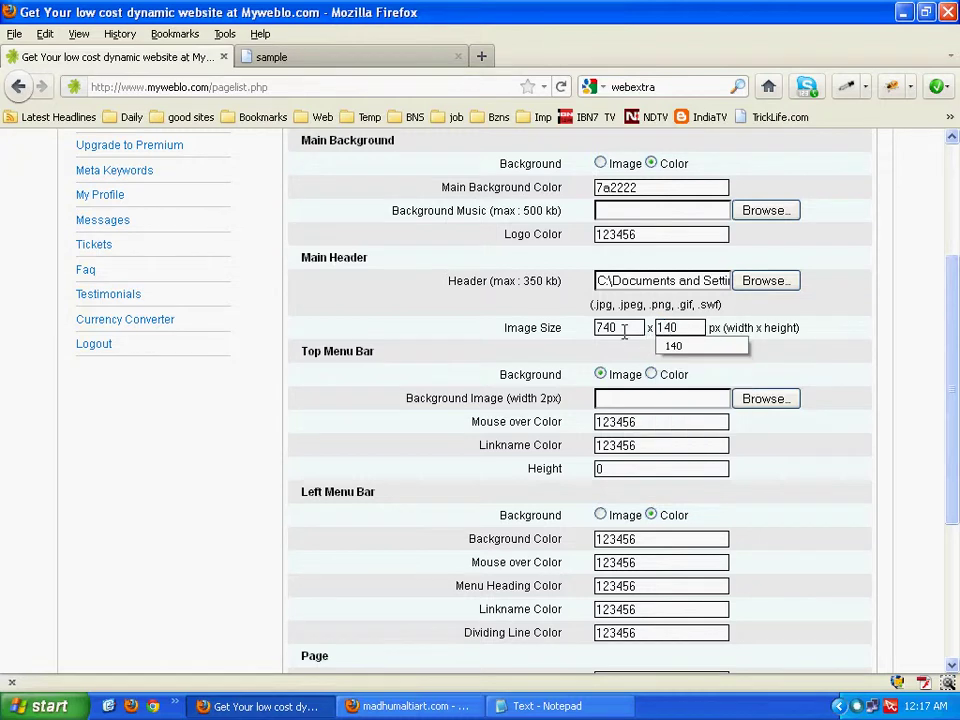
left_click(520, 334)
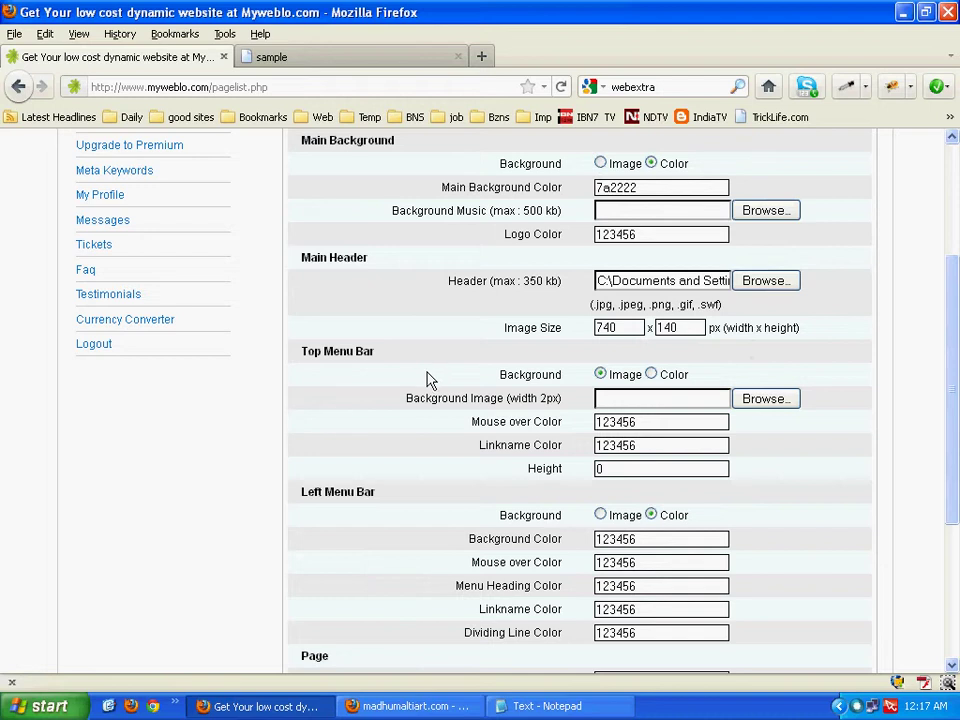
scroll(428, 379, "up", 4)
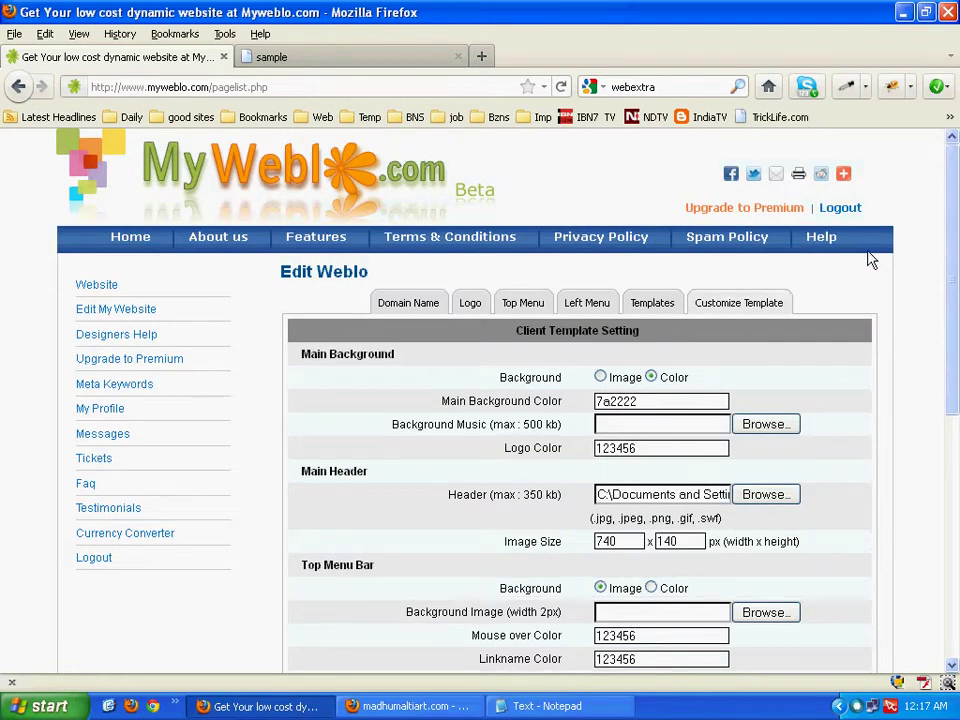
scroll(857, 272, "down", 4)
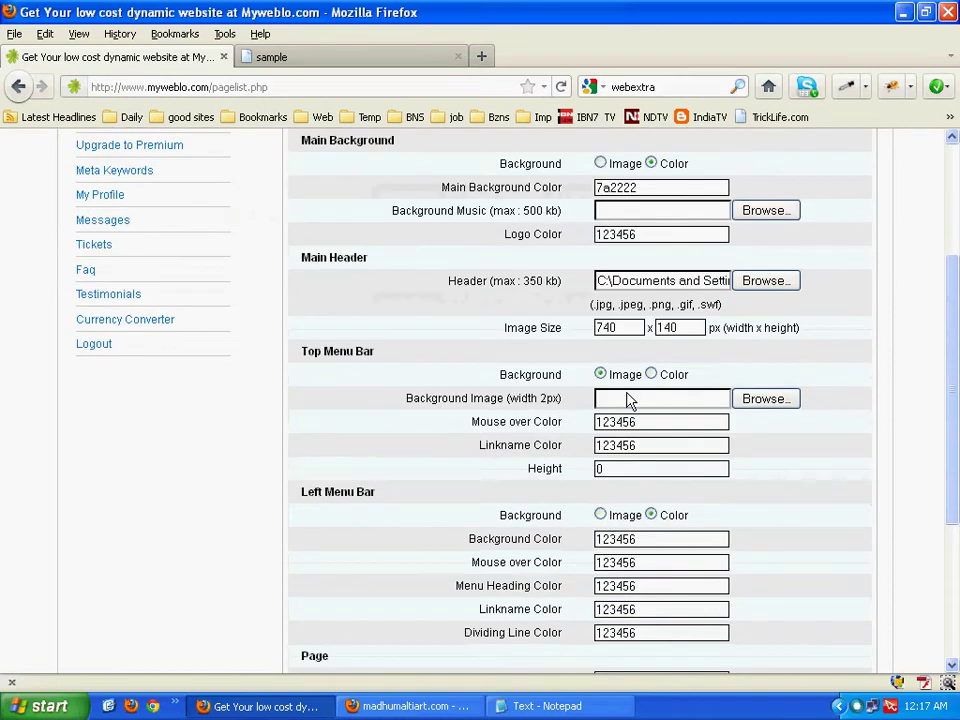
Set the top menu bar's background image to tp2
left_click(648, 404)
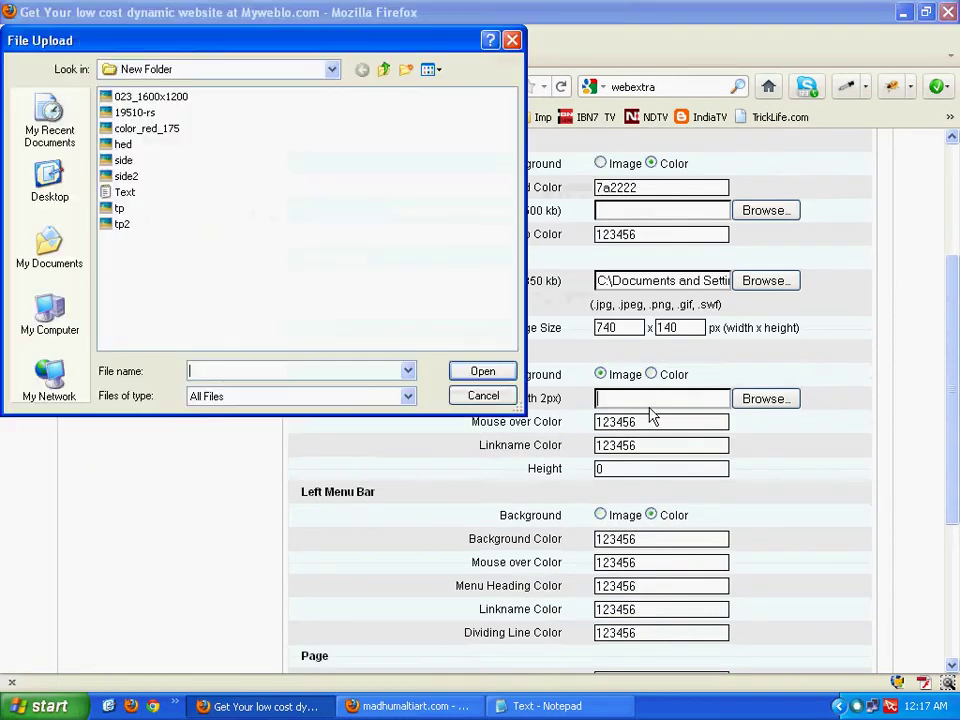
left_click(430, 69)
left_click(448, 90)
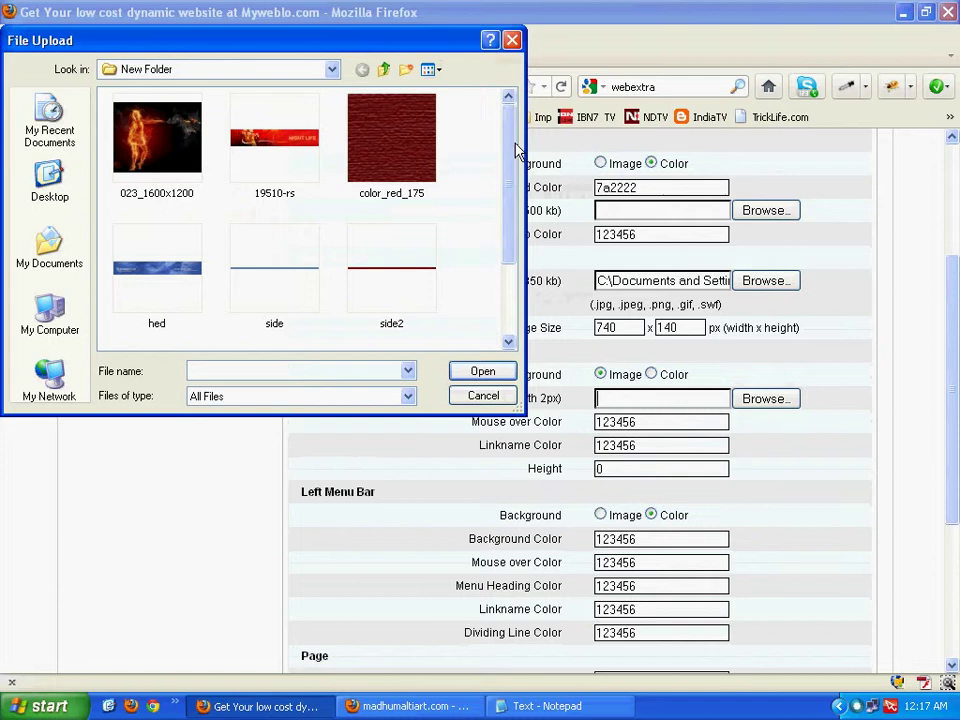
left_click_drag(514, 150, 514, 261)
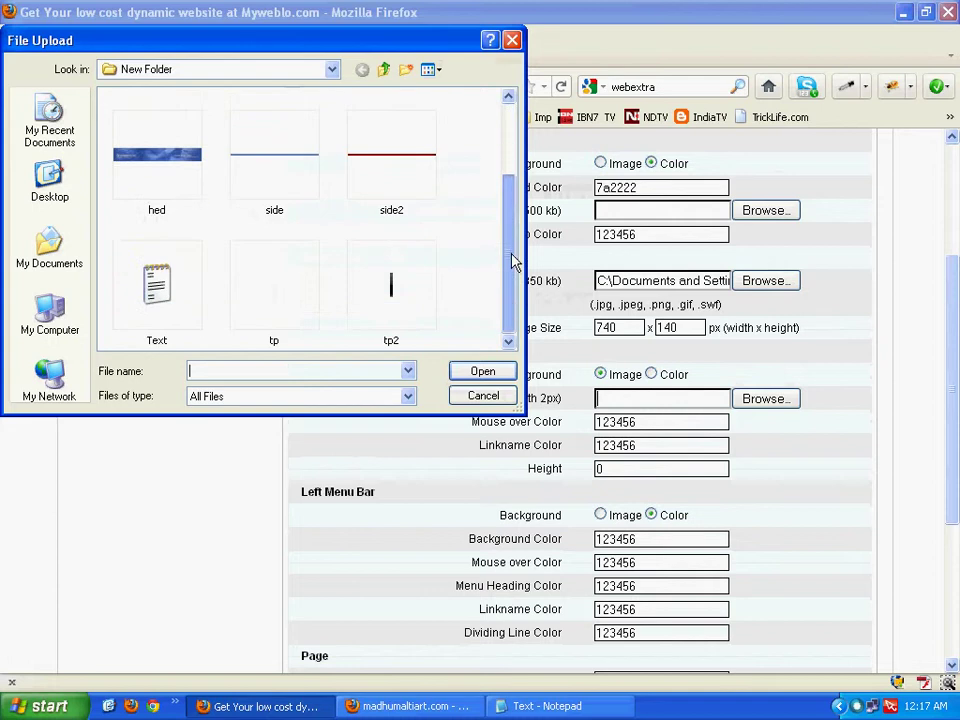
left_click(407, 306)
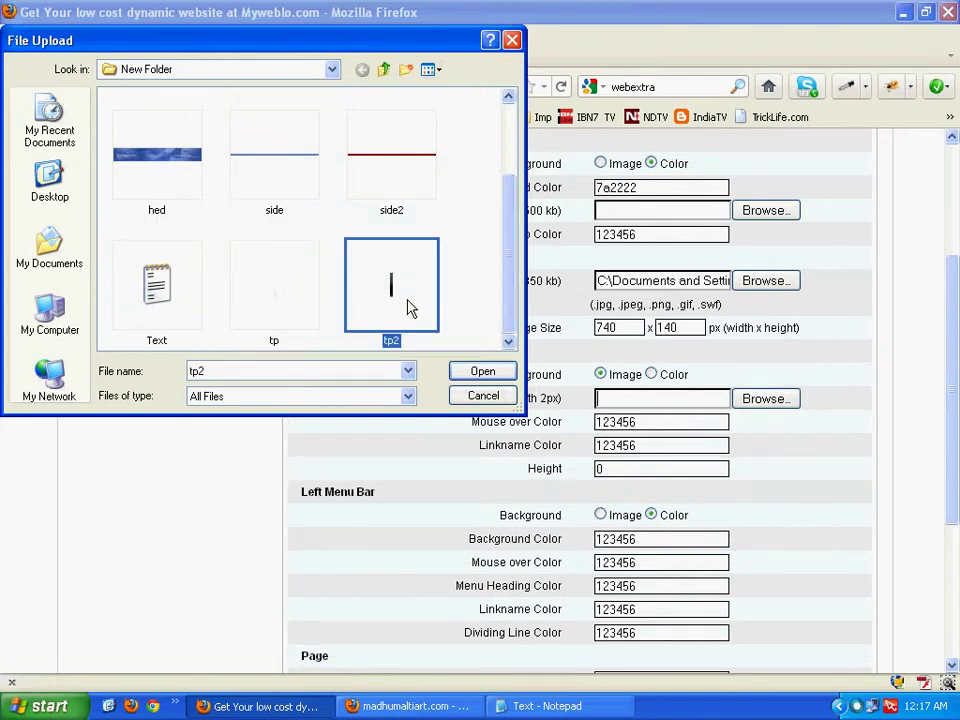
left_click(483, 371)
Set the top menu bar height to 26, link colour ffffff and mouse-over colour f5f5f5
left_click_drag(618, 470, 588, 480)
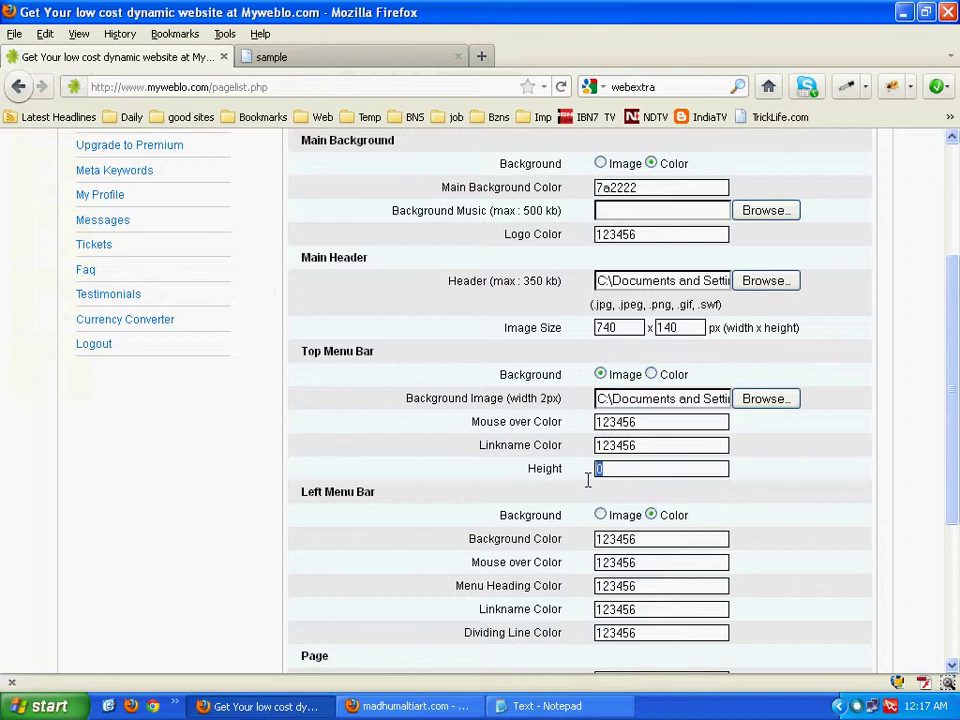
type("26")
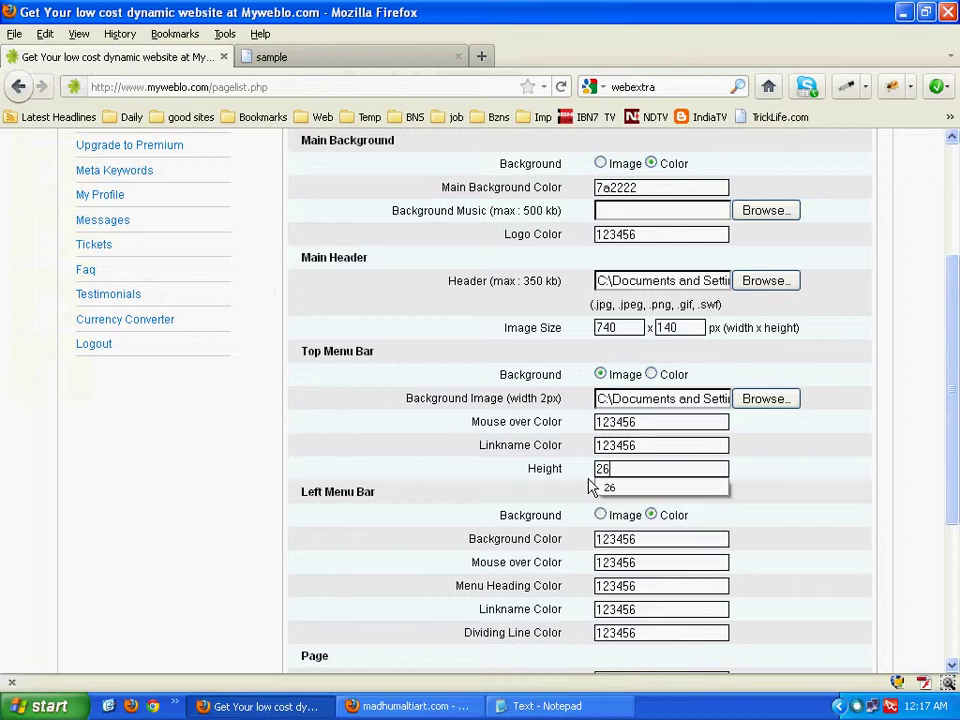
left_click(510, 428)
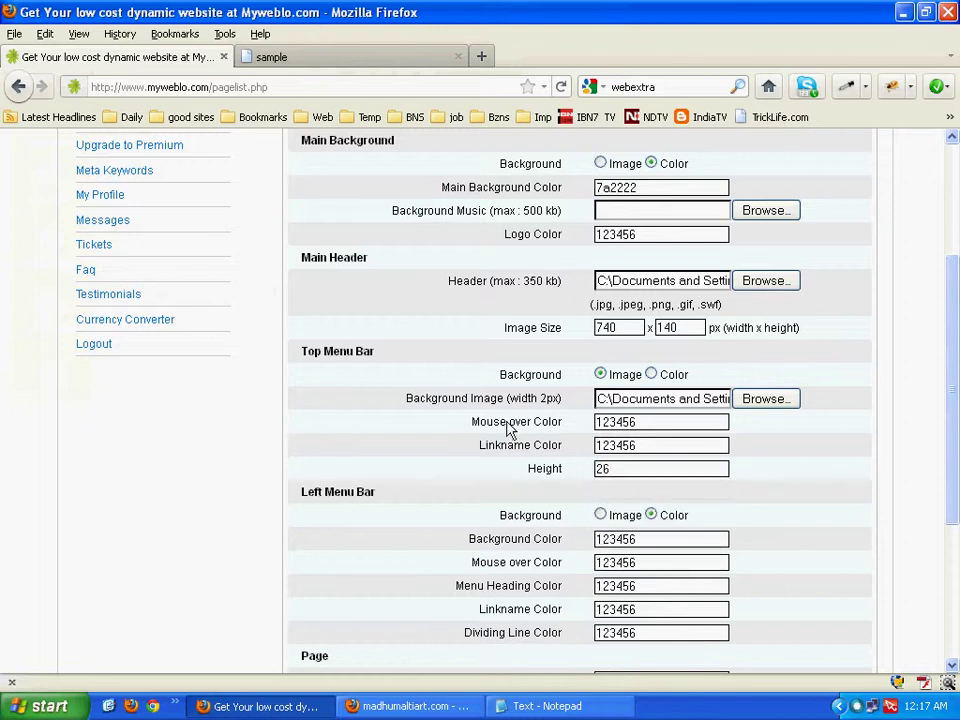
left_click(667, 452)
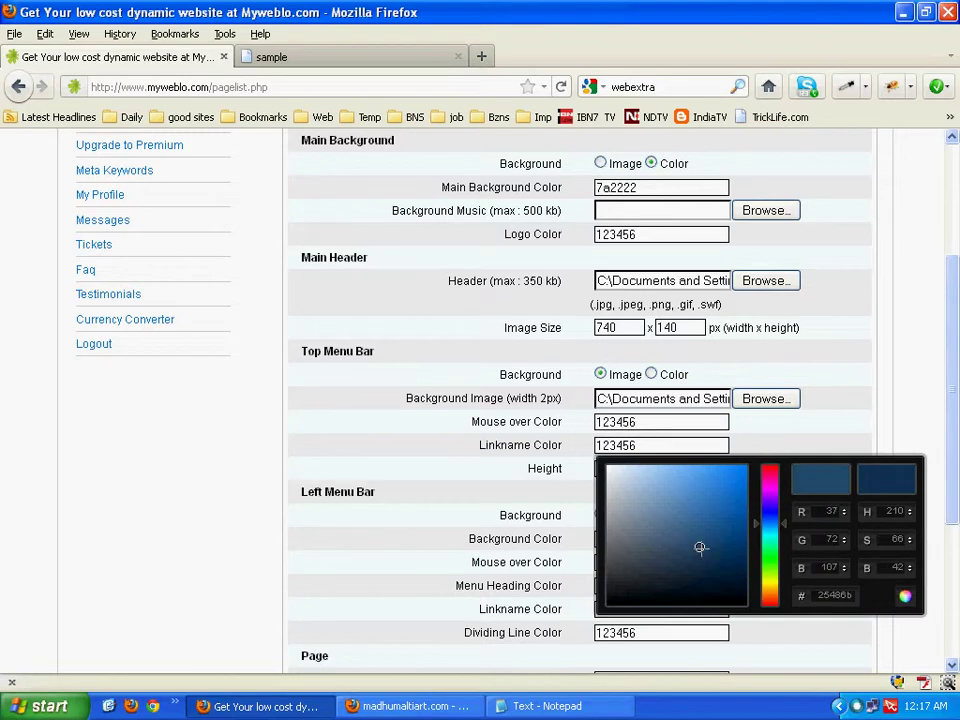
left_click(930, 624)
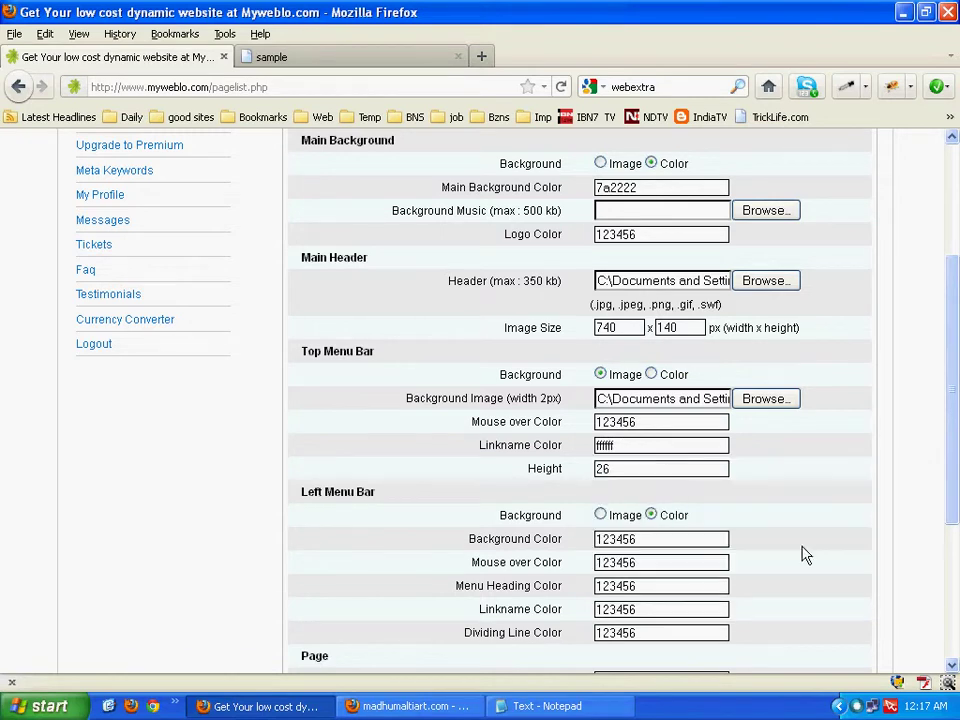
left_click(658, 426)
left_click(608, 446)
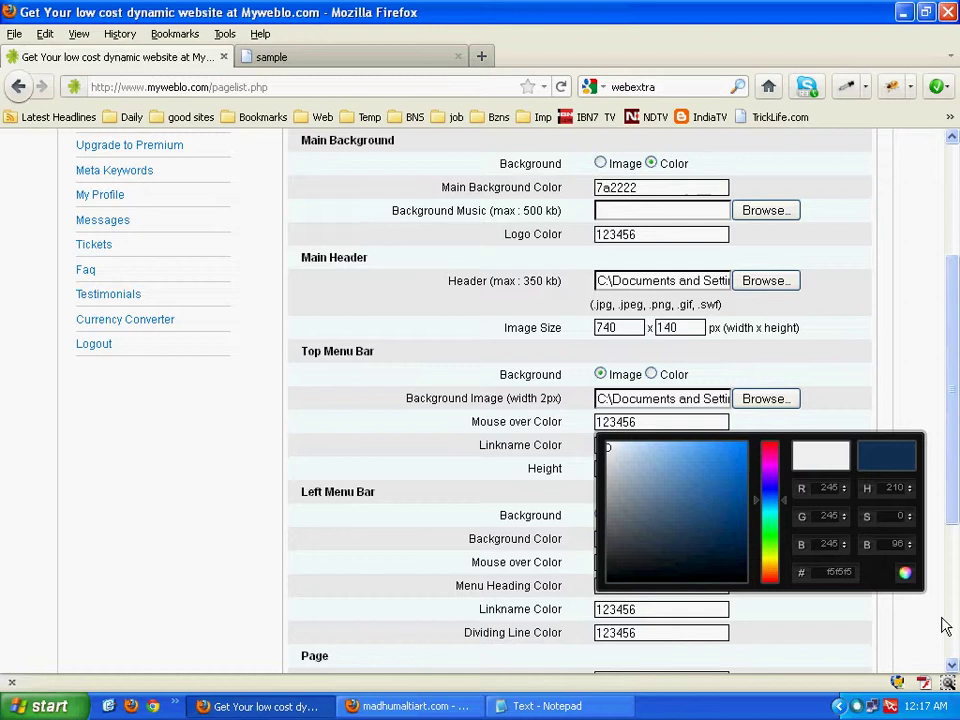
left_click(905, 573)
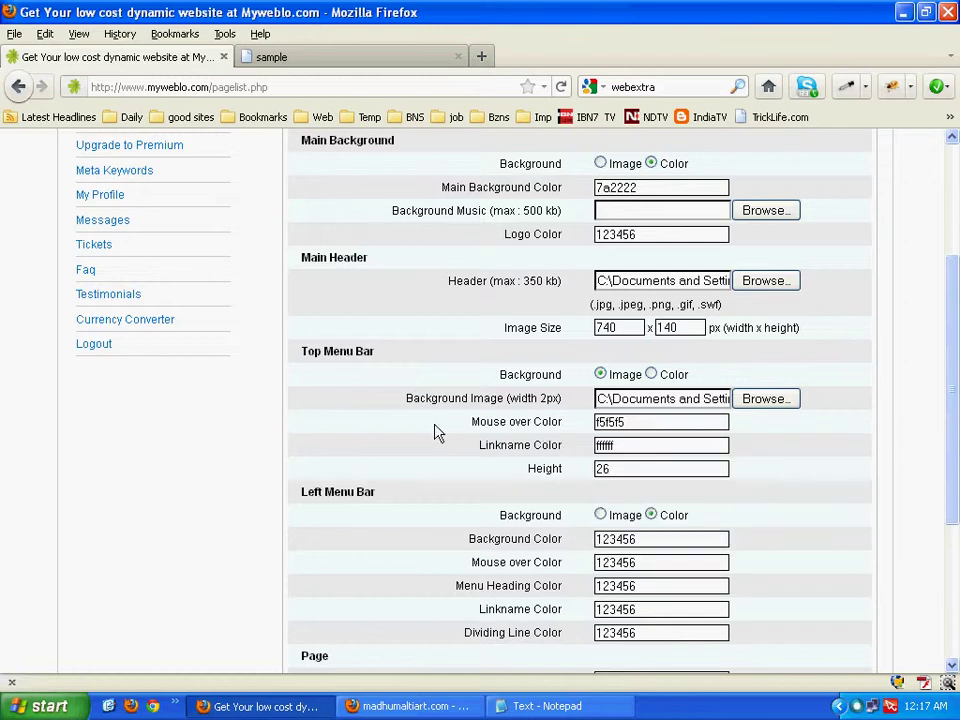
Give the left menu bar an image background using the side2 file
scroll(435, 431, "down", 2)
left_click(613, 418)
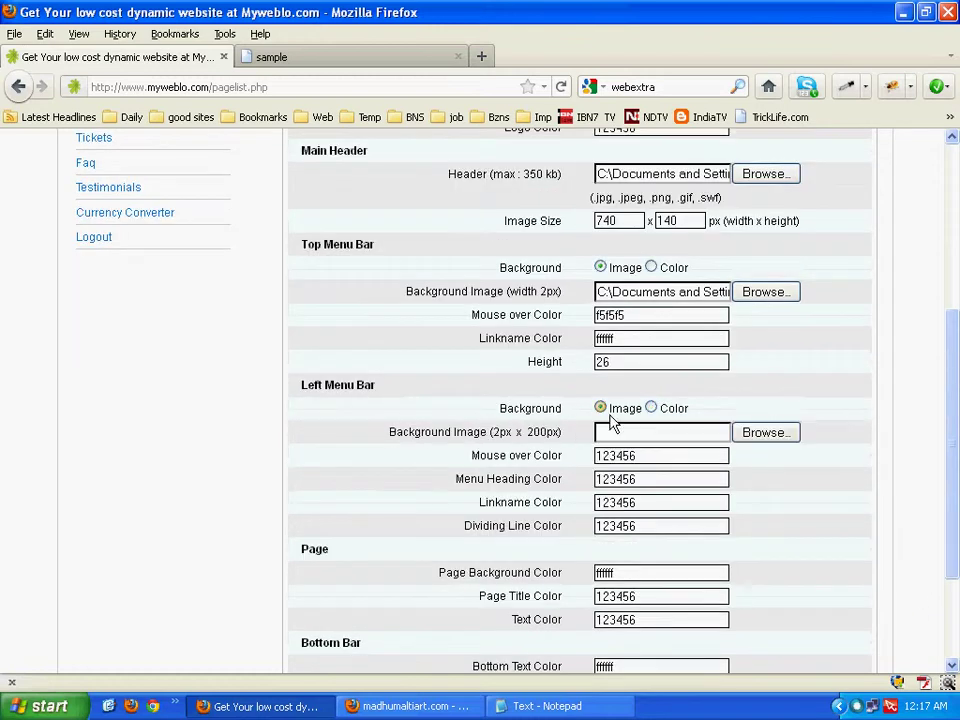
left_click(620, 437)
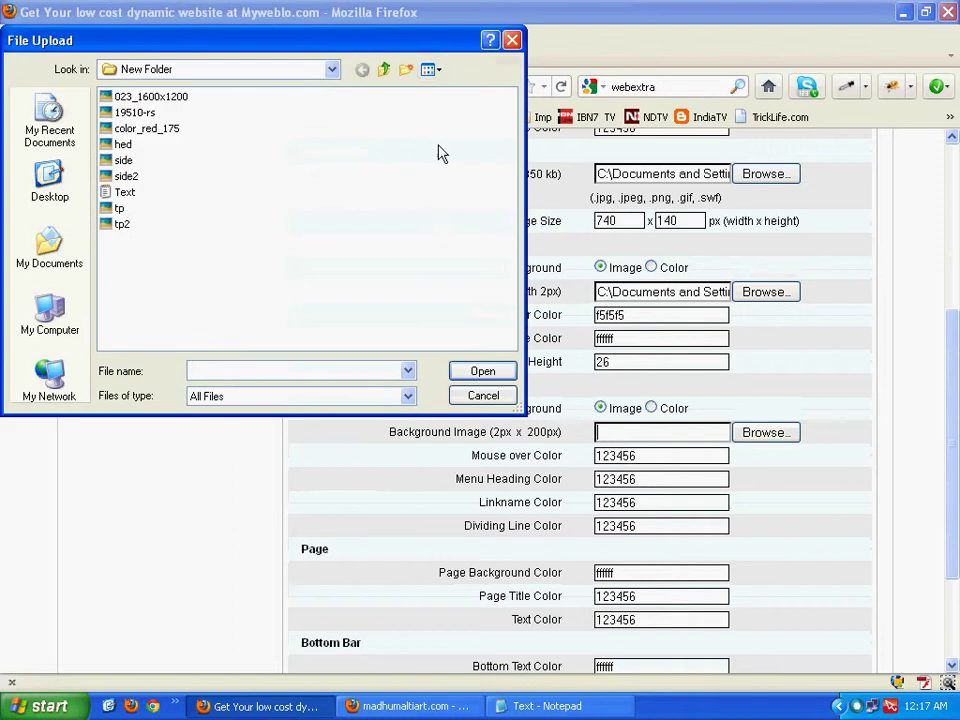
left_click(428, 69)
left_click(456, 88)
left_click_drag(512, 153, 514, 238)
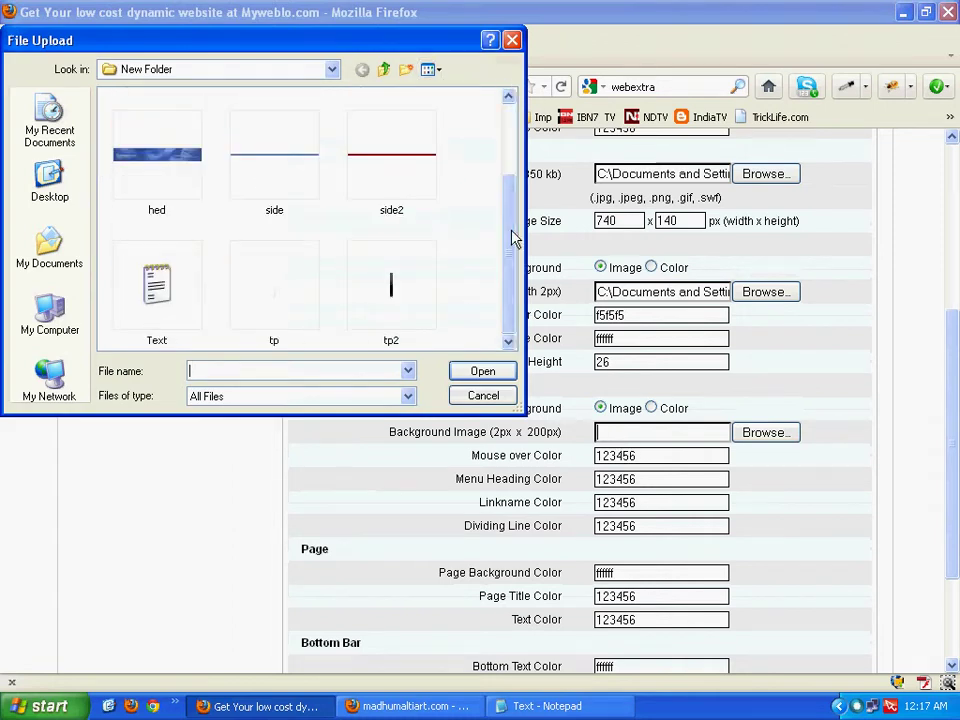
left_click(398, 183)
left_click(480, 373)
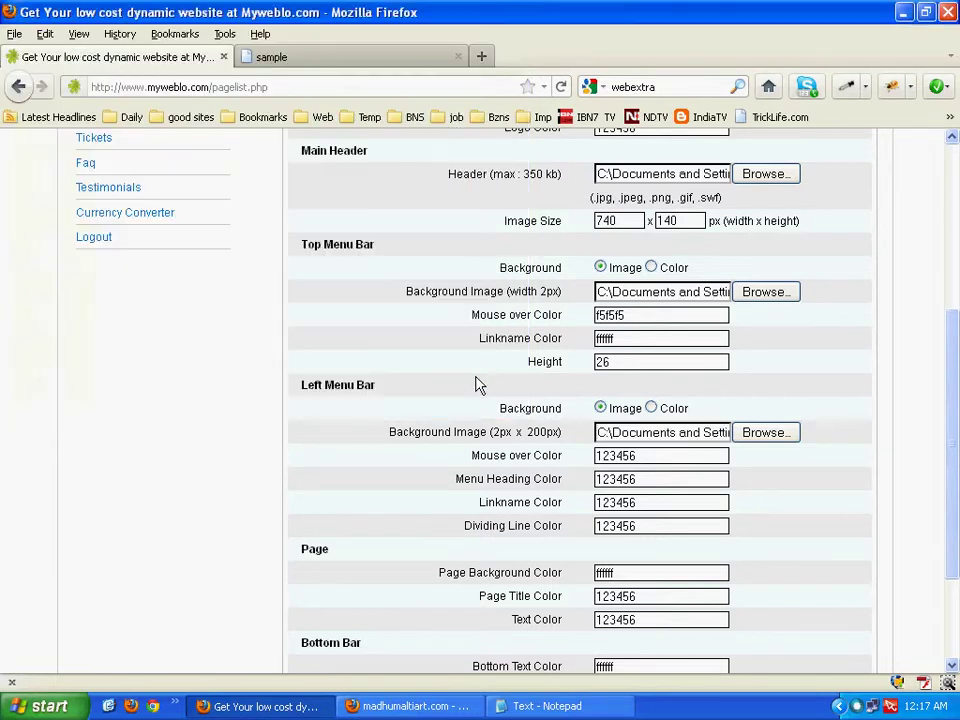
Set the left bar colours: mouse-over 99371f, menu heading ffffff, link e6e6e6
scroll(474, 392, "down", 2)
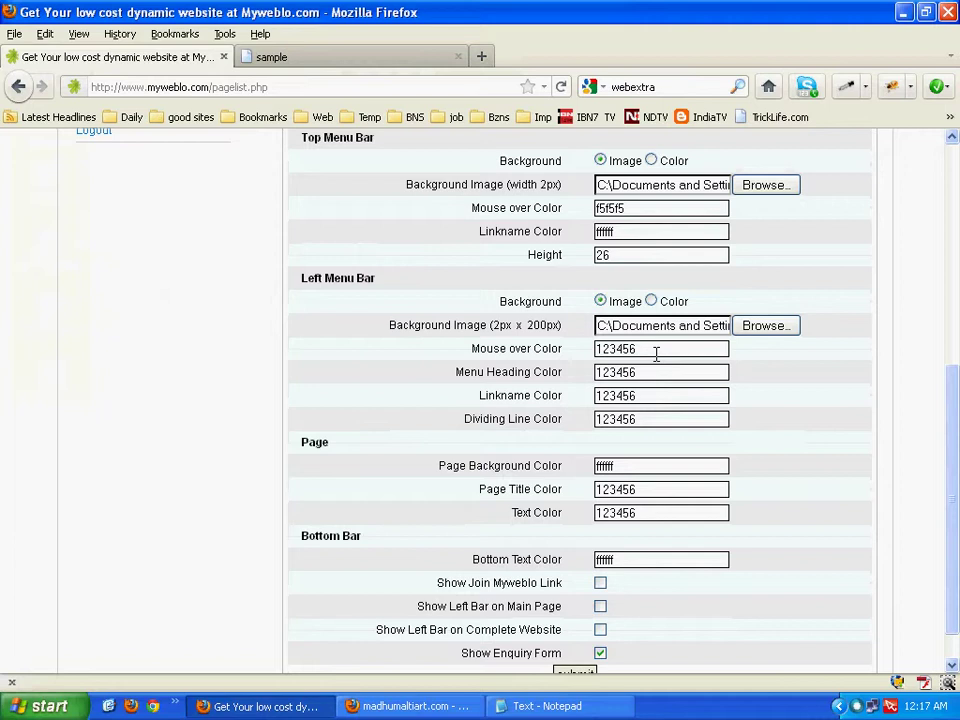
left_click(656, 349)
left_click_drag(768, 460, 772, 512)
left_click_drag(729, 467, 719, 425)
left_click(831, 520)
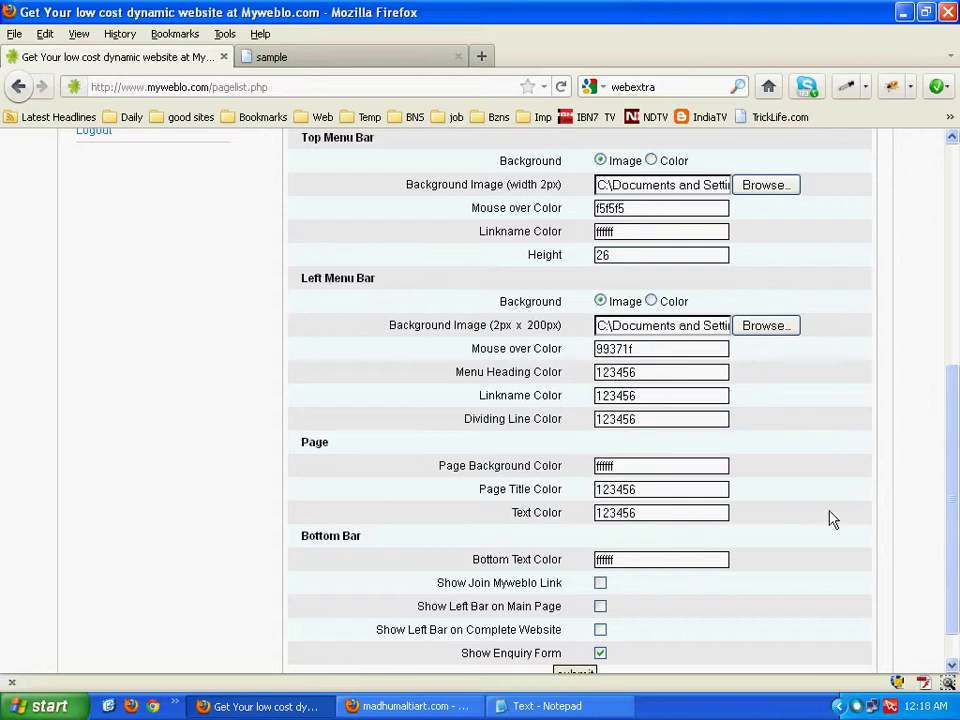
left_click(657, 381)
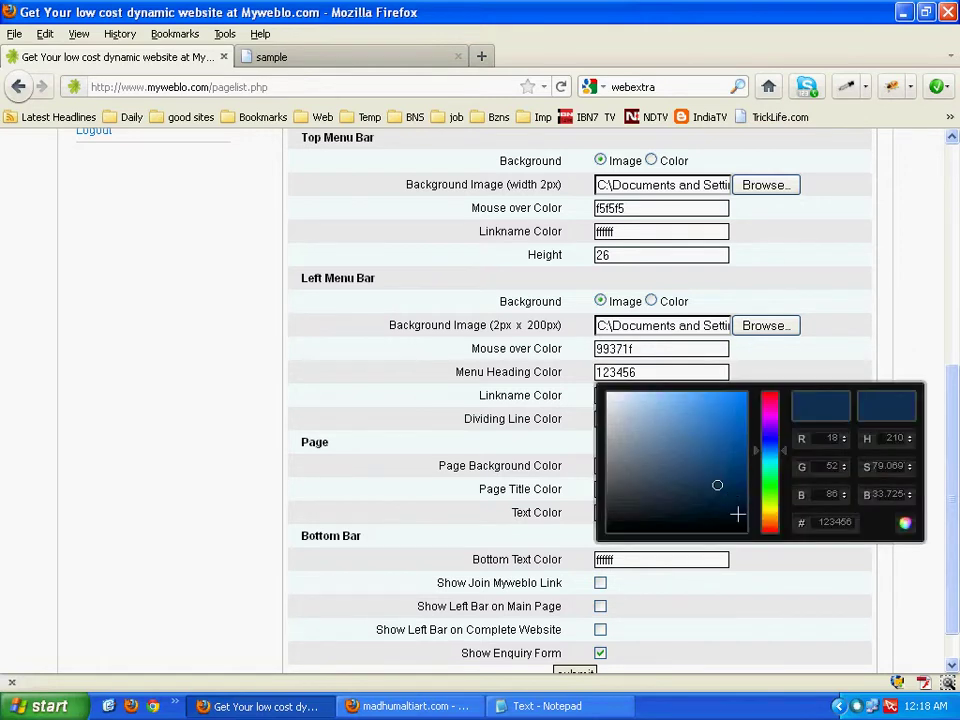
left_click_drag(696, 467, 607, 393)
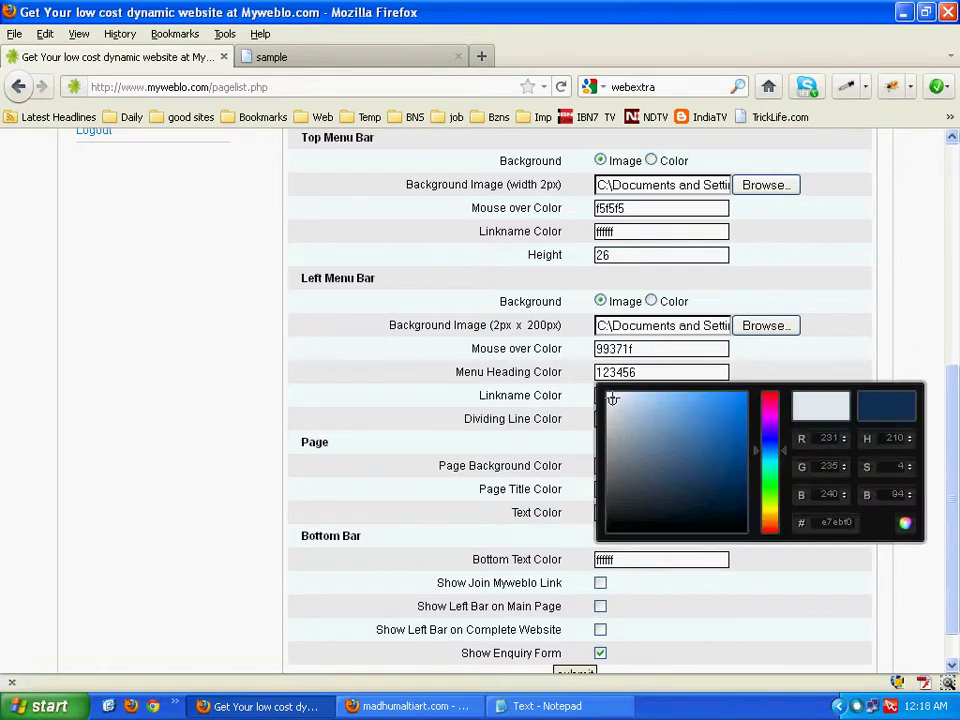
left_click(905, 523)
left_click(660, 401)
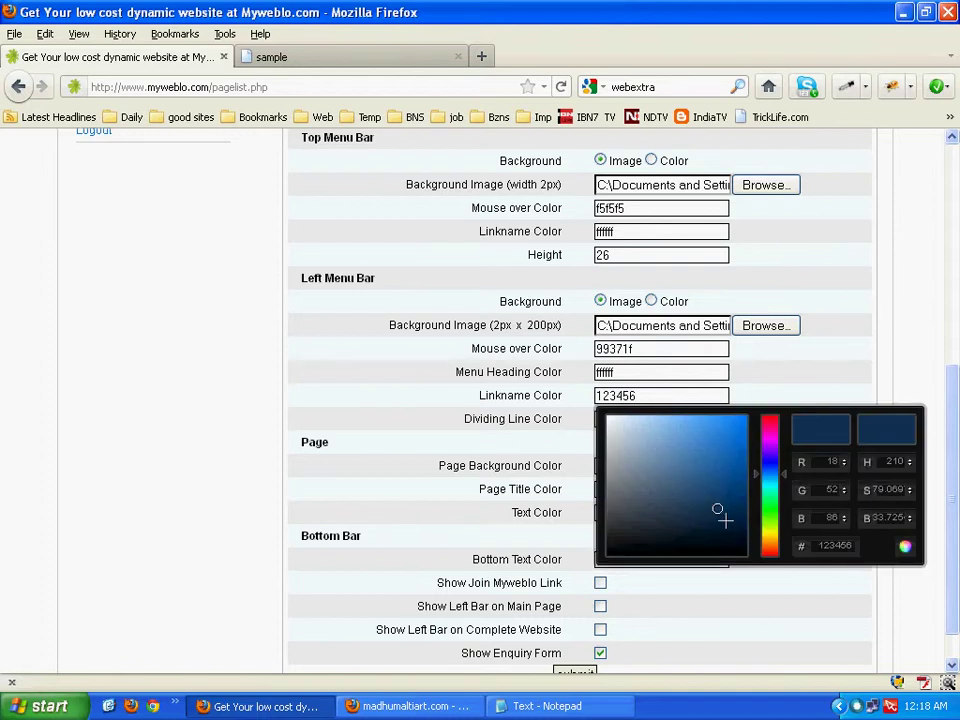
mouse_move(717, 510)
left_mouse_down()
mouse_move(607, 430)
mouse_move(600, 440)
left_mouse_up()
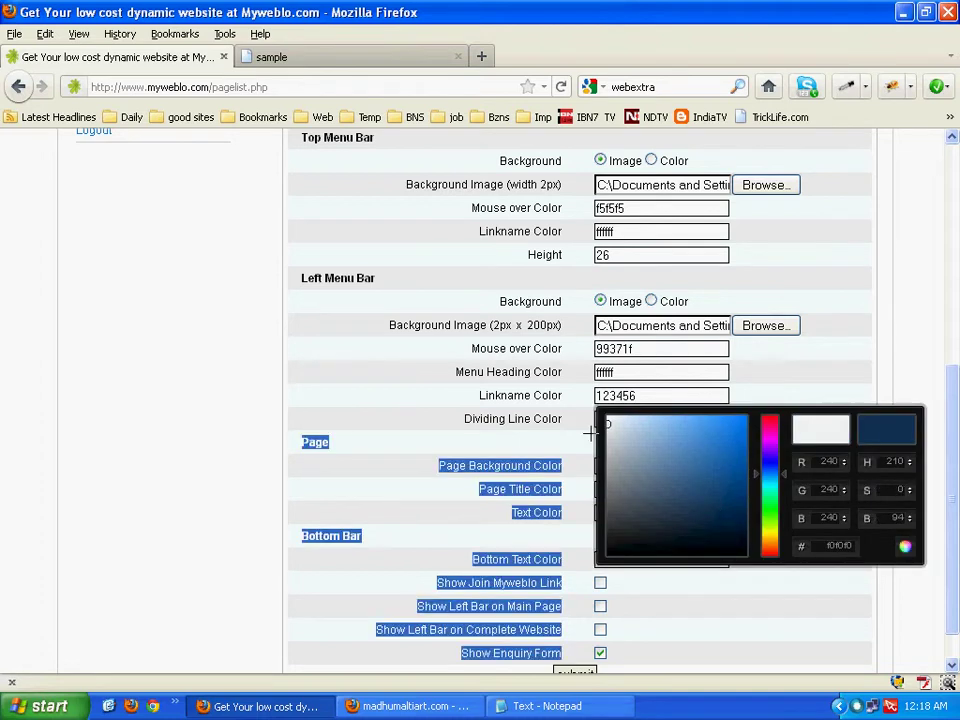
left_click(905, 547)
Set the template's dividing line colour to 992030
scroll(385, 420, "up", 5)
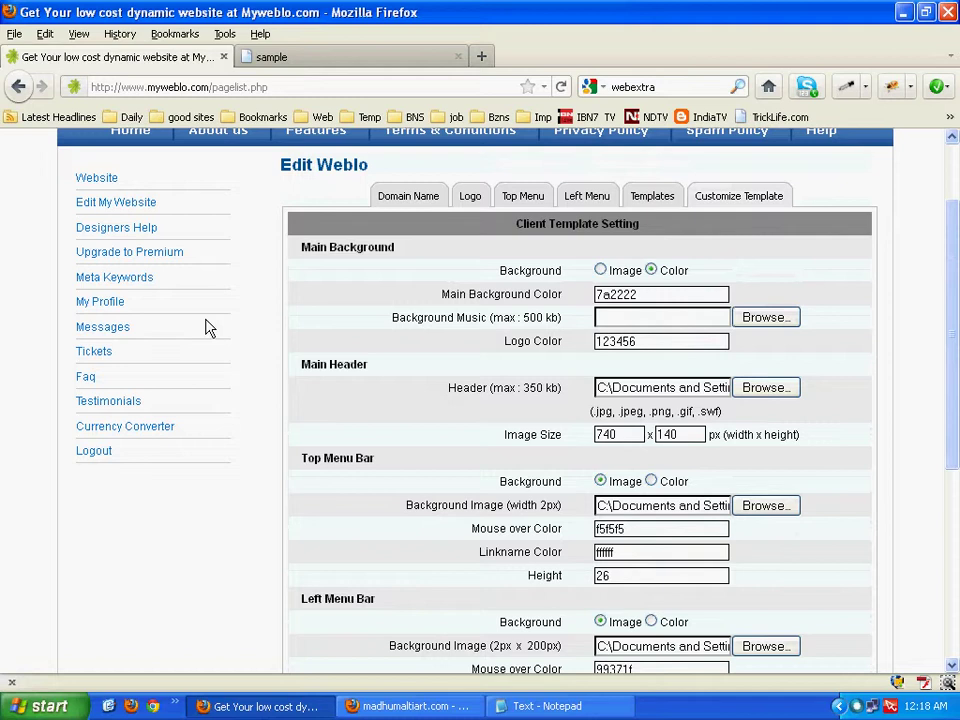
scroll(370, 448, "down", 5)
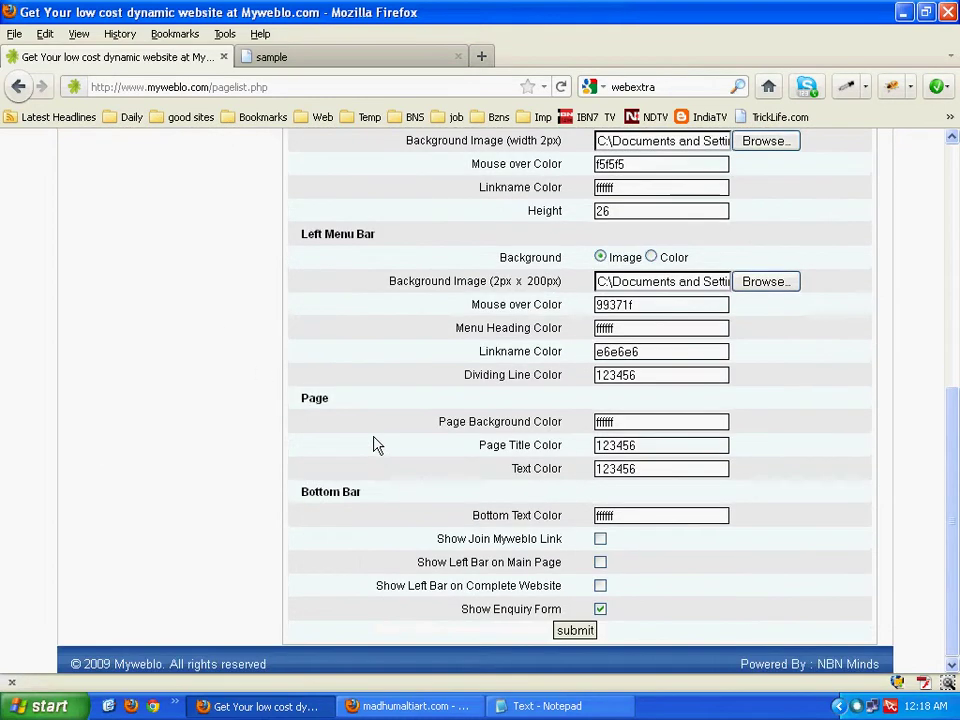
left_click(656, 381)
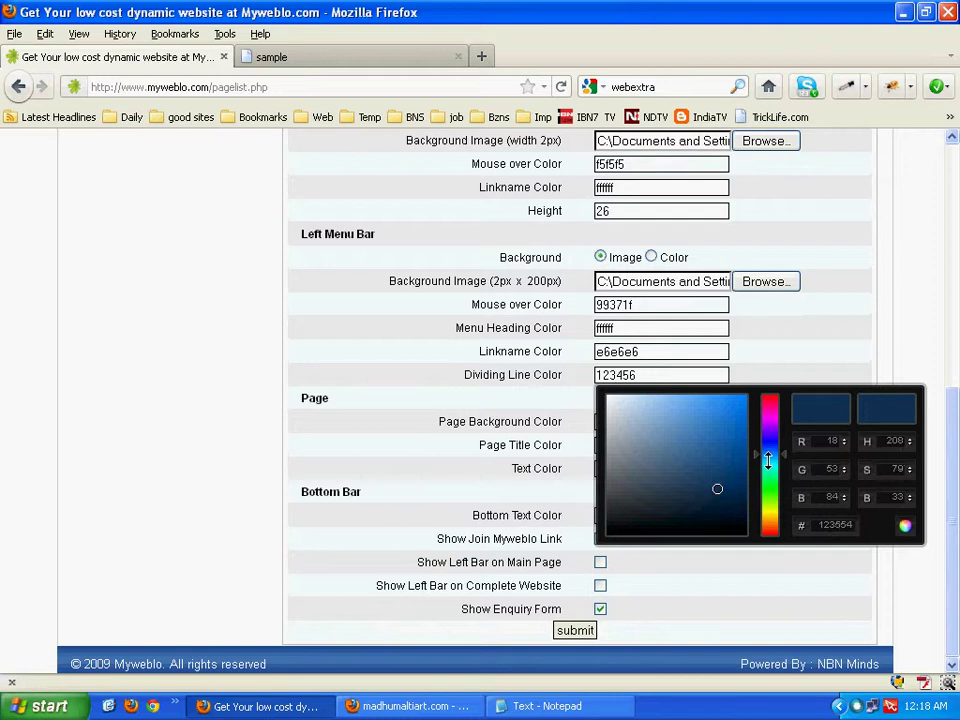
left_click(770, 399)
left_click_drag(720, 495, 727, 460)
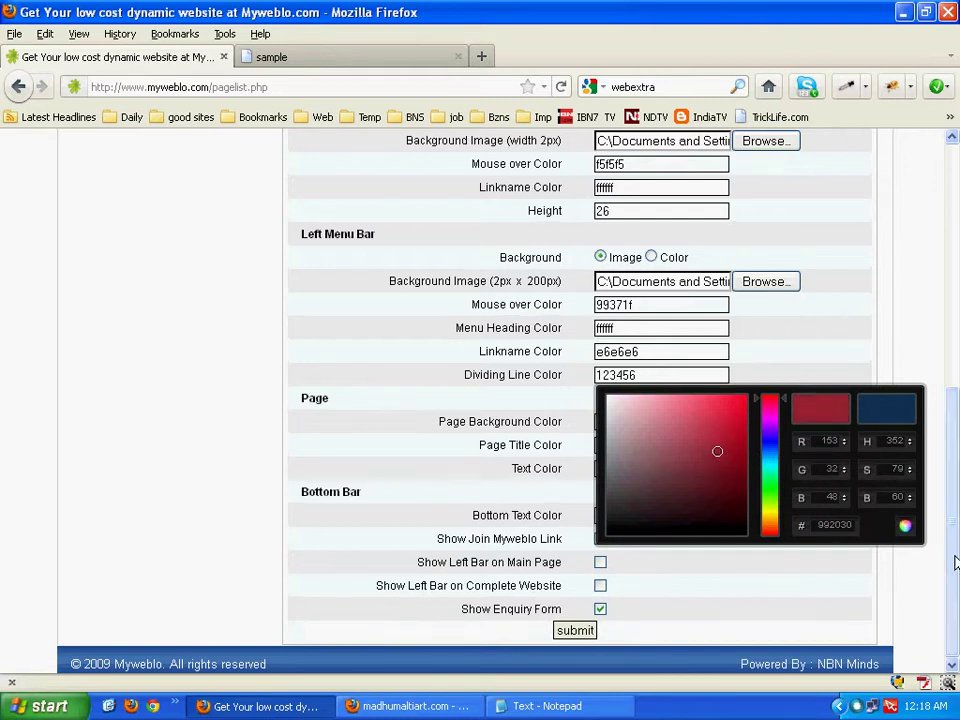
left_click(905, 525)
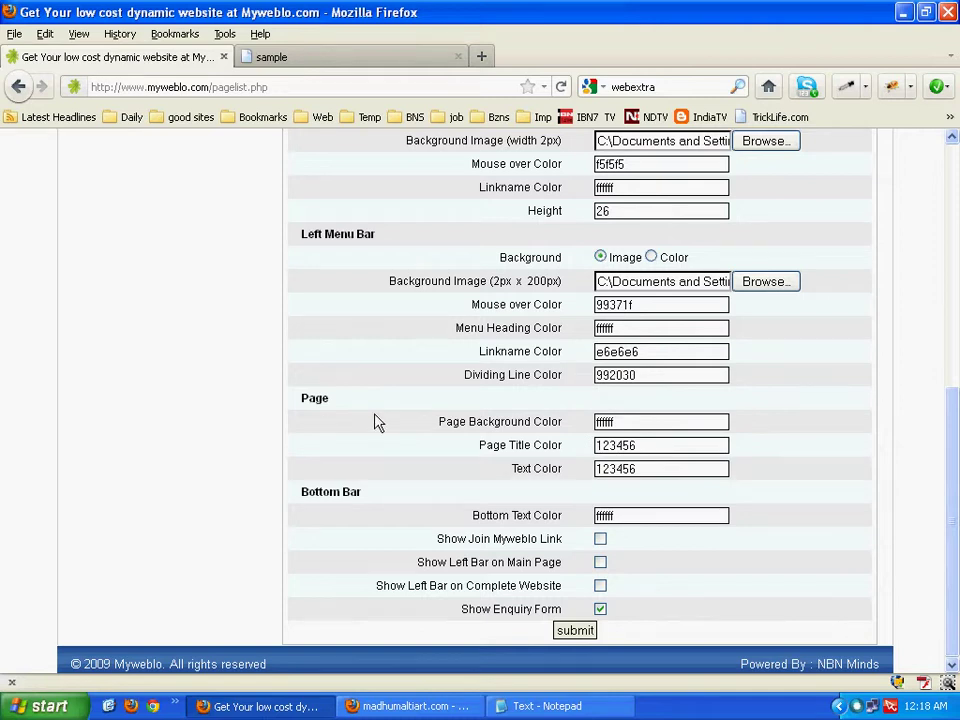
Set page background 000000 and text f2f2f2, and show the left bar on main page and site-wide
left_click(634, 424)
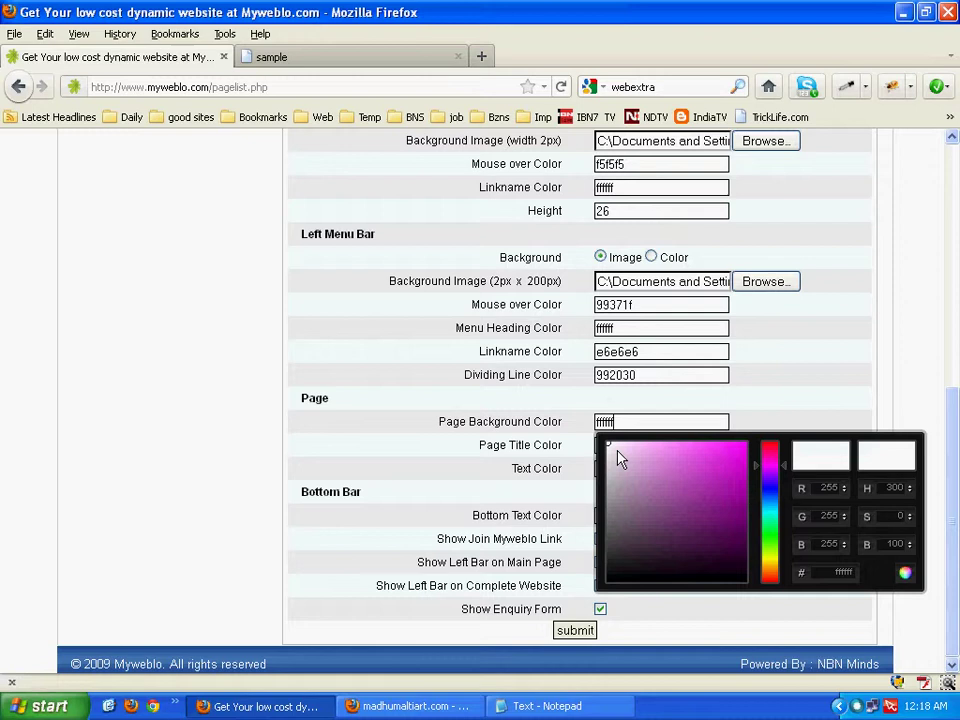
mouse_move(619, 453)
left_mouse_down()
mouse_move(621, 600)
mouse_move(737, 608)
mouse_move(936, 598)
mouse_move(926, 595)
left_mouse_up()
left_click(905, 572)
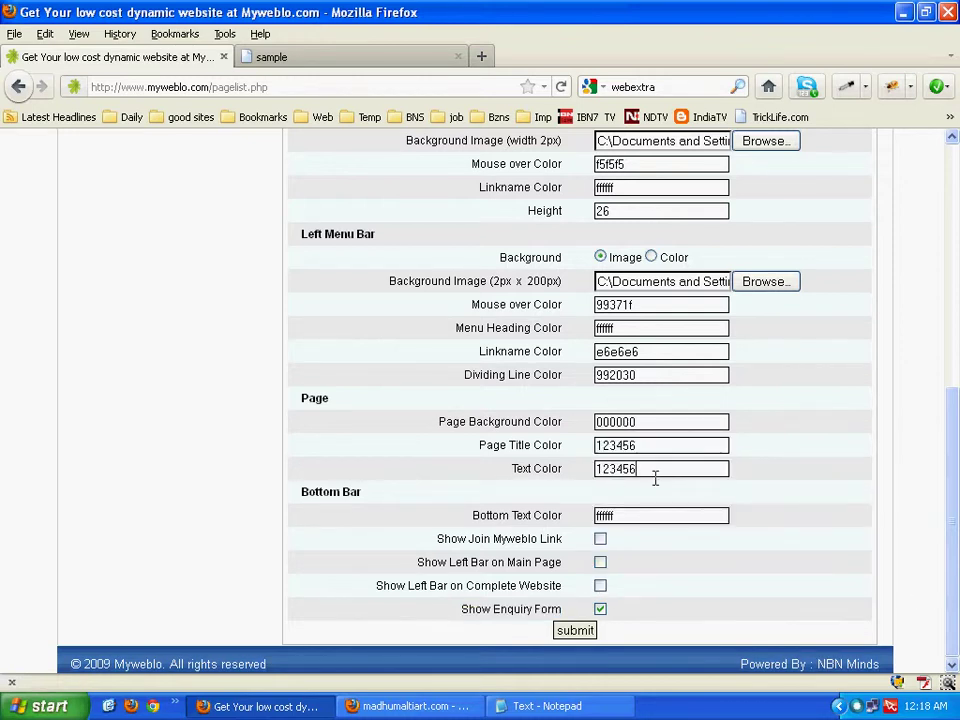
left_click(655, 476)
left_click(610, 500)
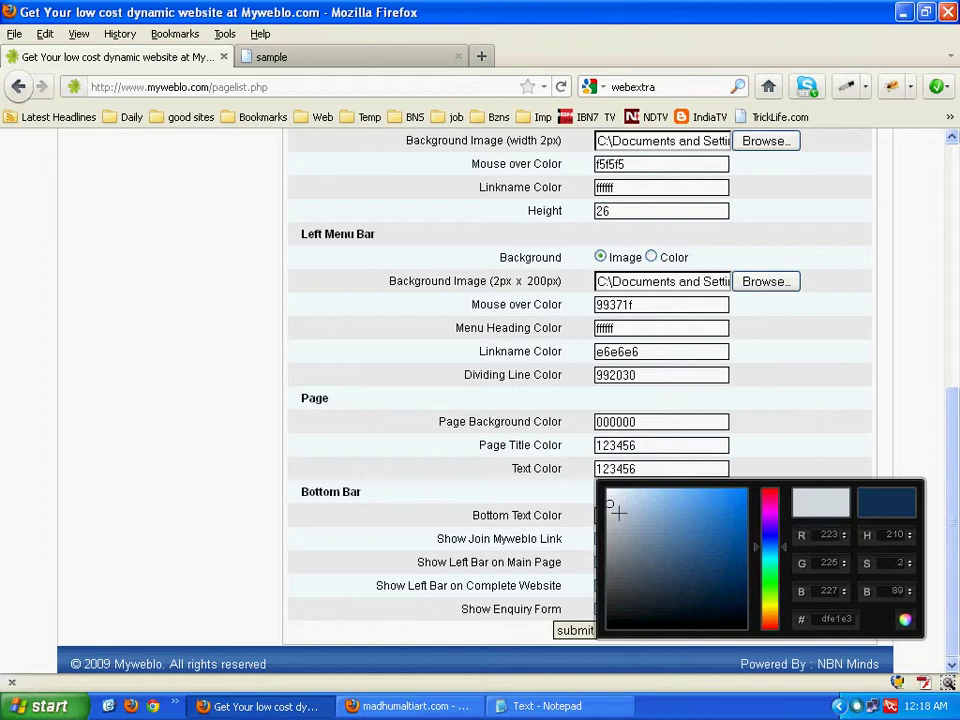
left_click(905, 620)
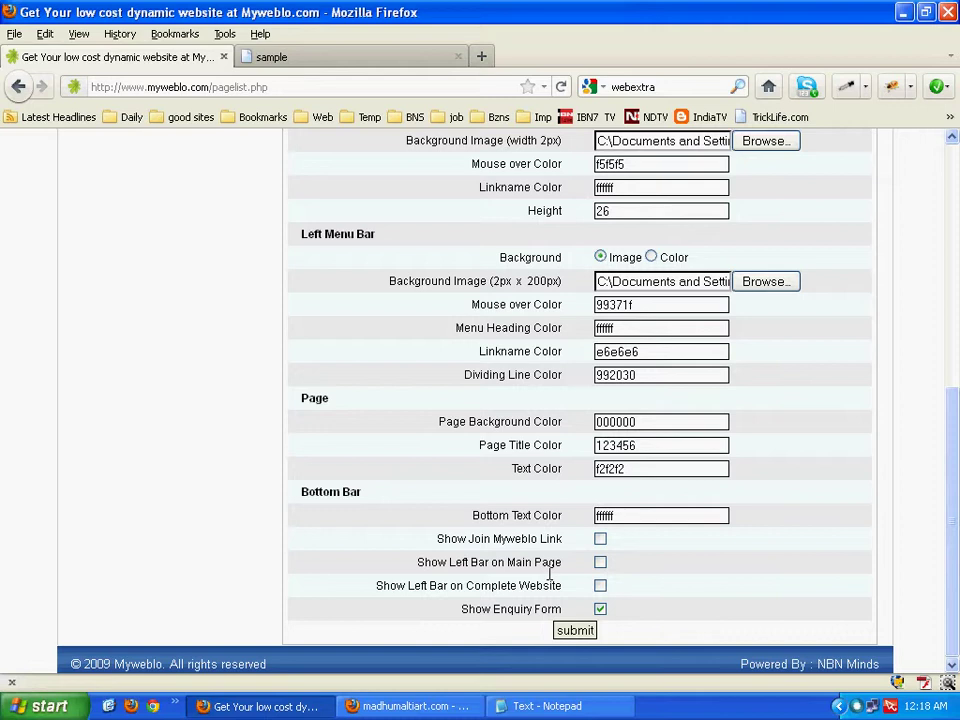
left_click(600, 562)
left_click(600, 585)
Submit the template settings and go back to the Edit Weblo website page
left_click(572, 632)
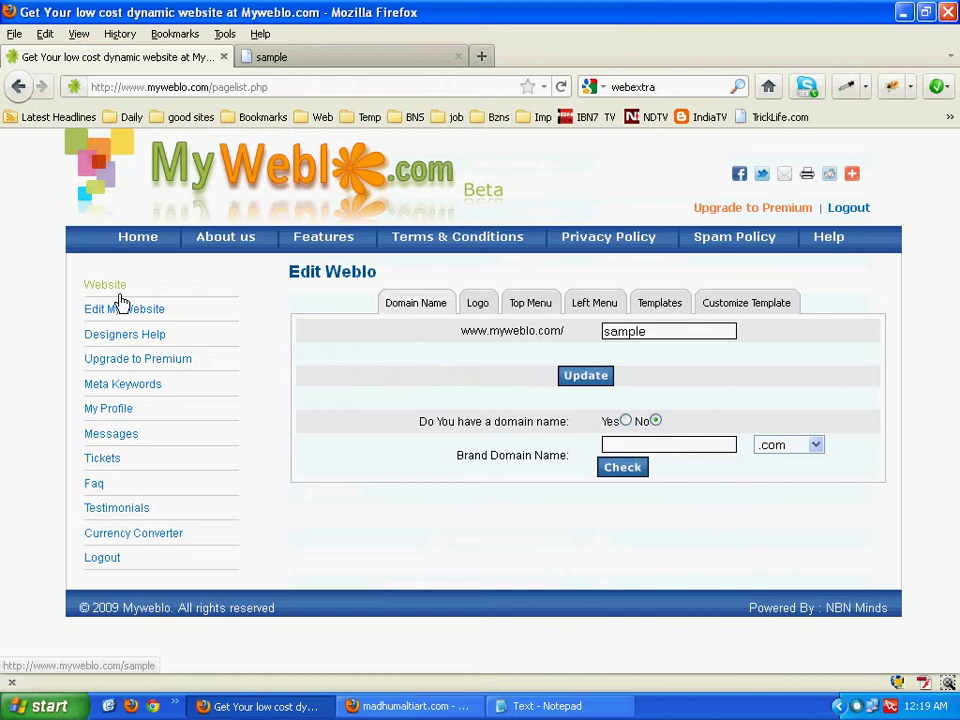
left_click(120, 300)
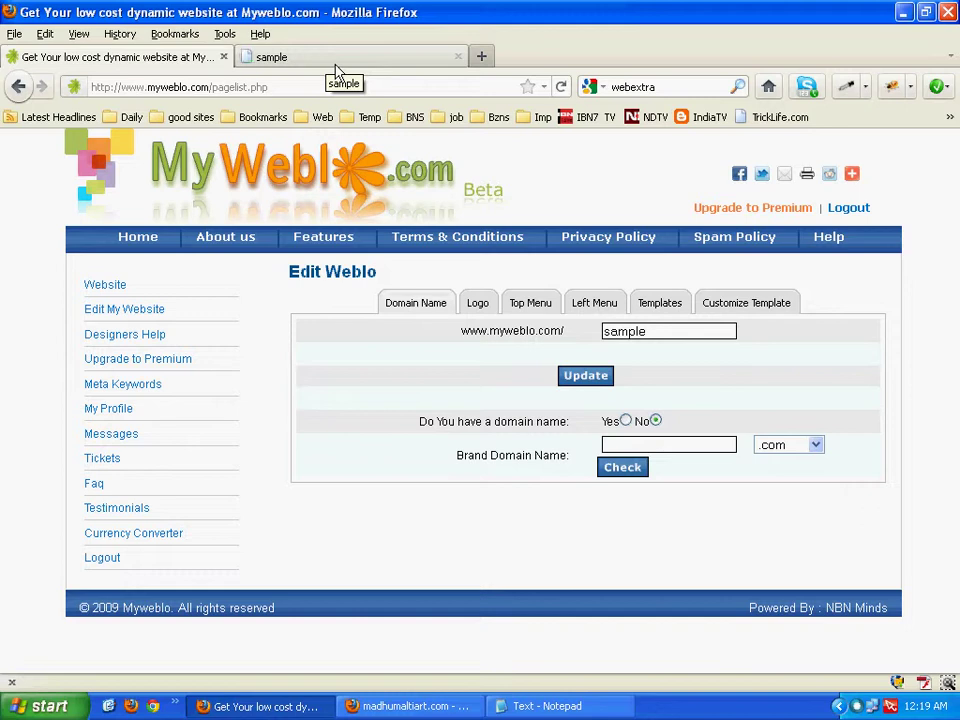
left_click(337, 60)
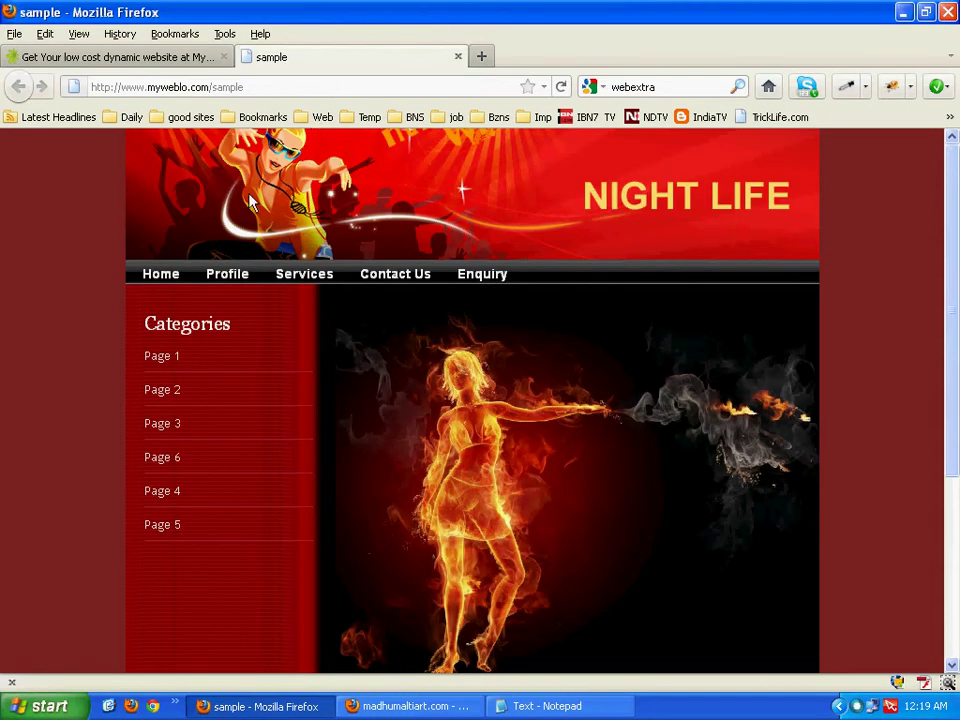
scroll(82, 250, "down", 5)
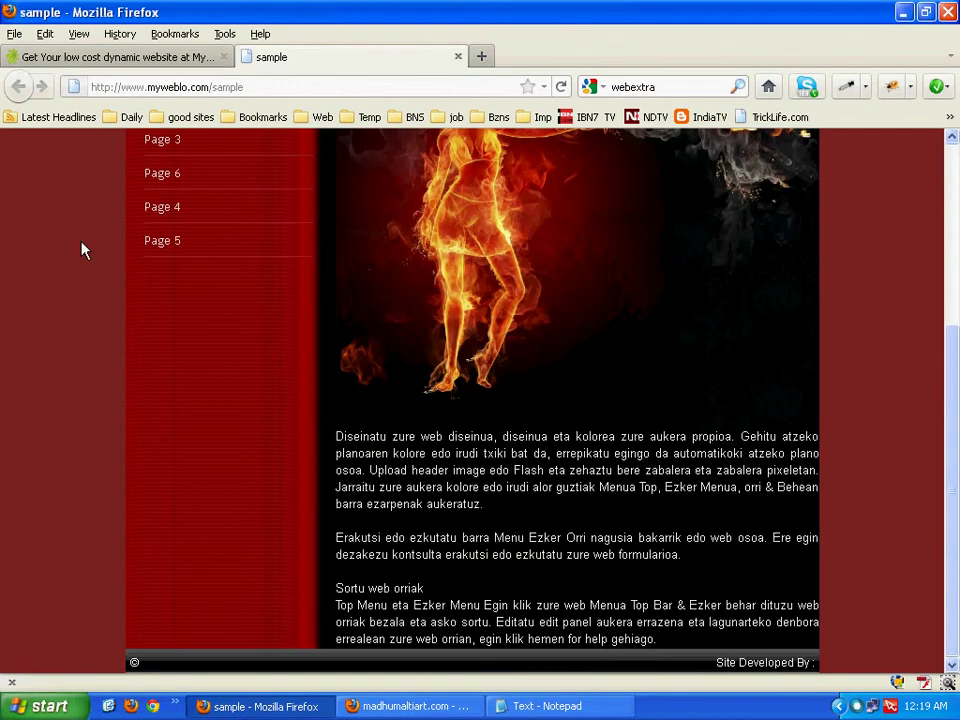
scroll(82, 250, "up", 5)
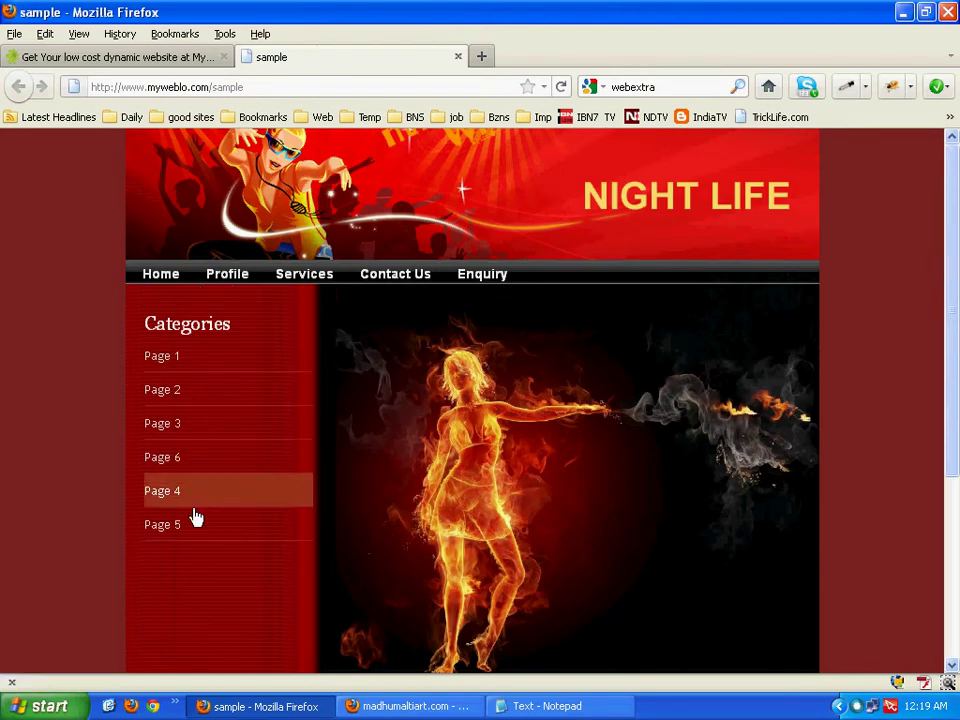
left_click(491, 293)
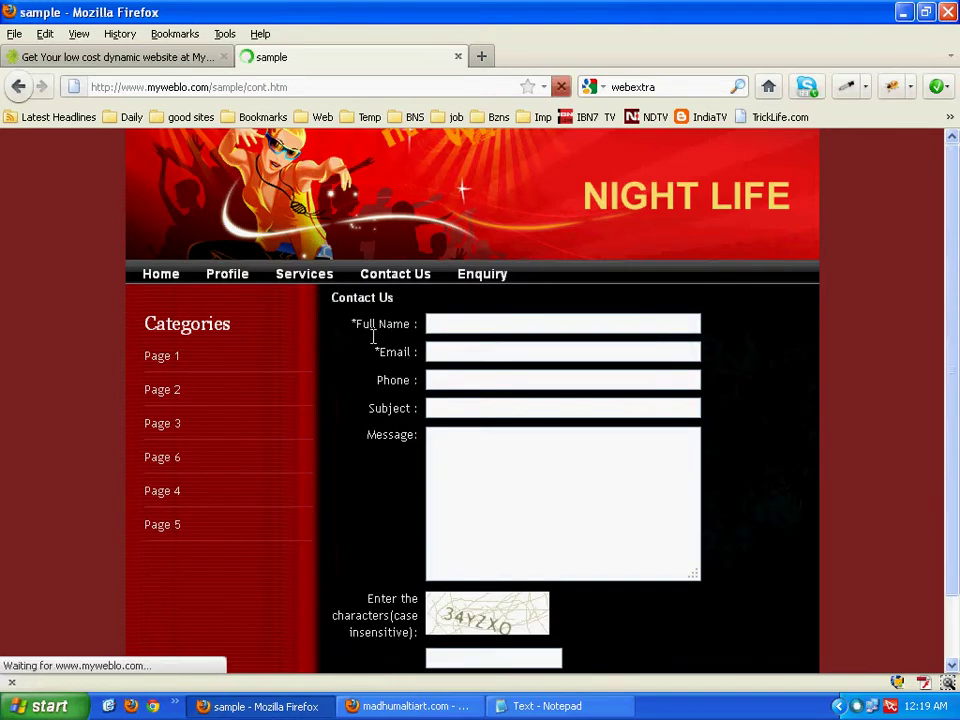
scroll(360, 340, "down", 2)
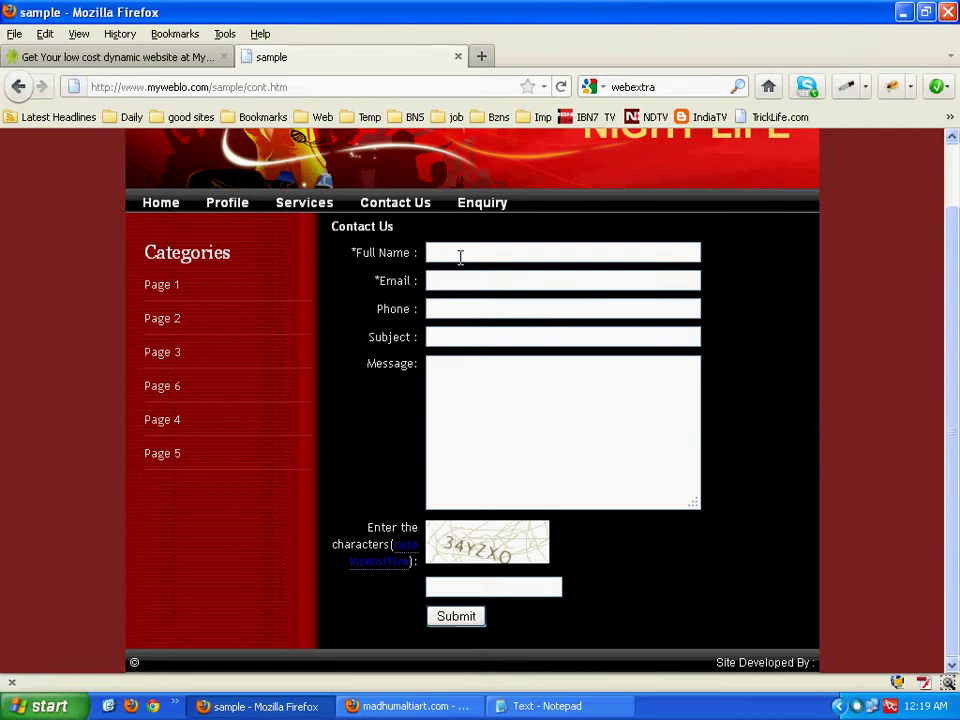
left_click(130, 57)
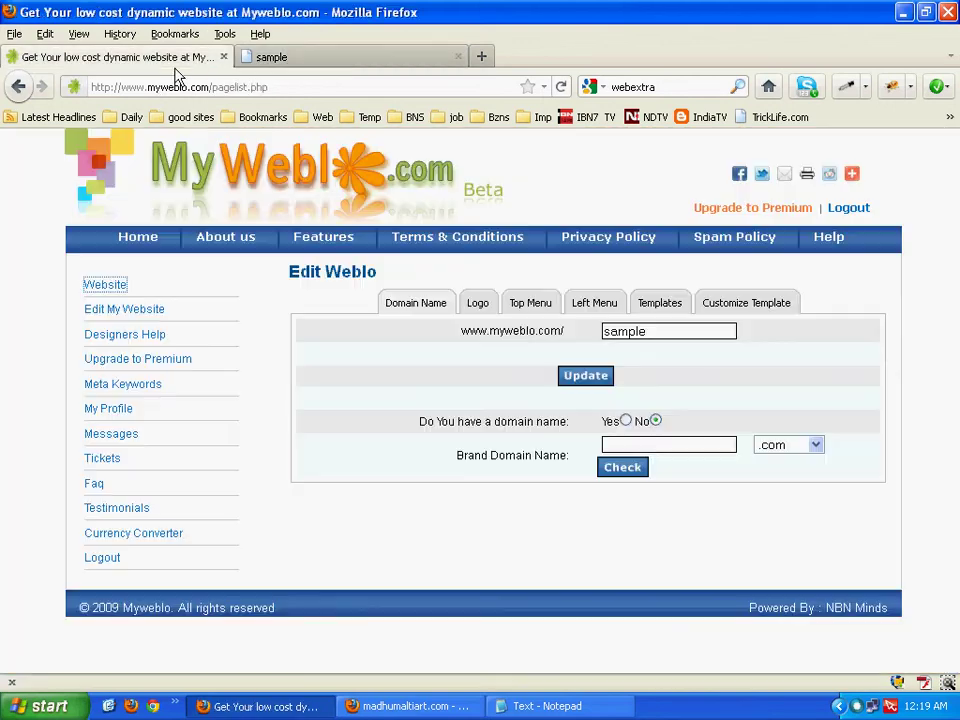
Check the single received query in Messages, then bring up the Night Life Contact Us form
left_click(116, 456)
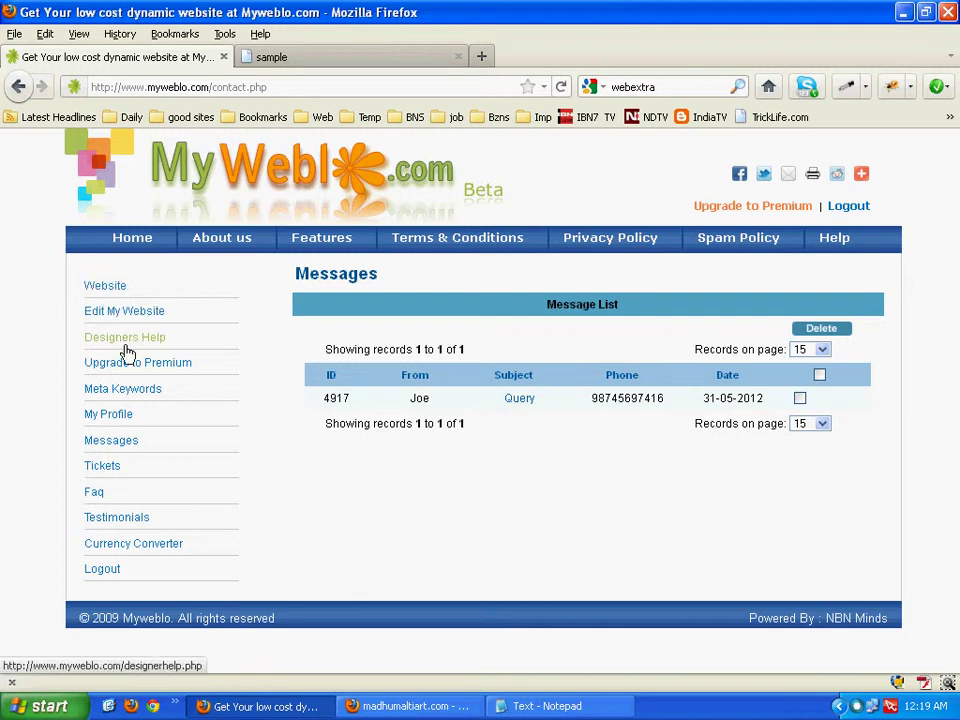
left_click(352, 60)
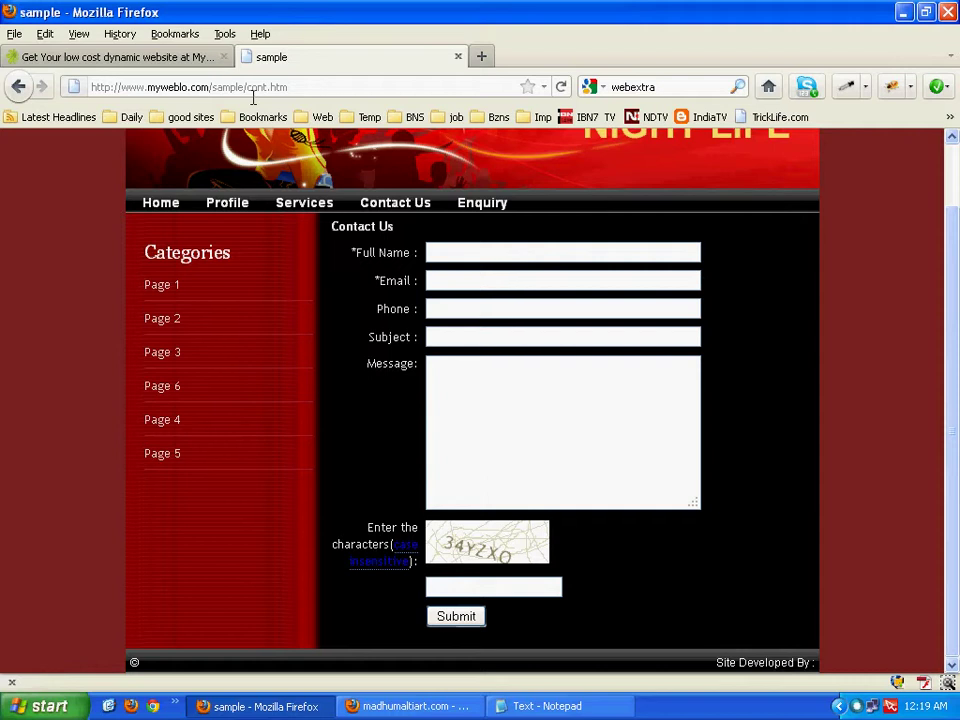
Scroll through the Night Life home page, then return to the Myweblo Messages page
left_click(162, 203)
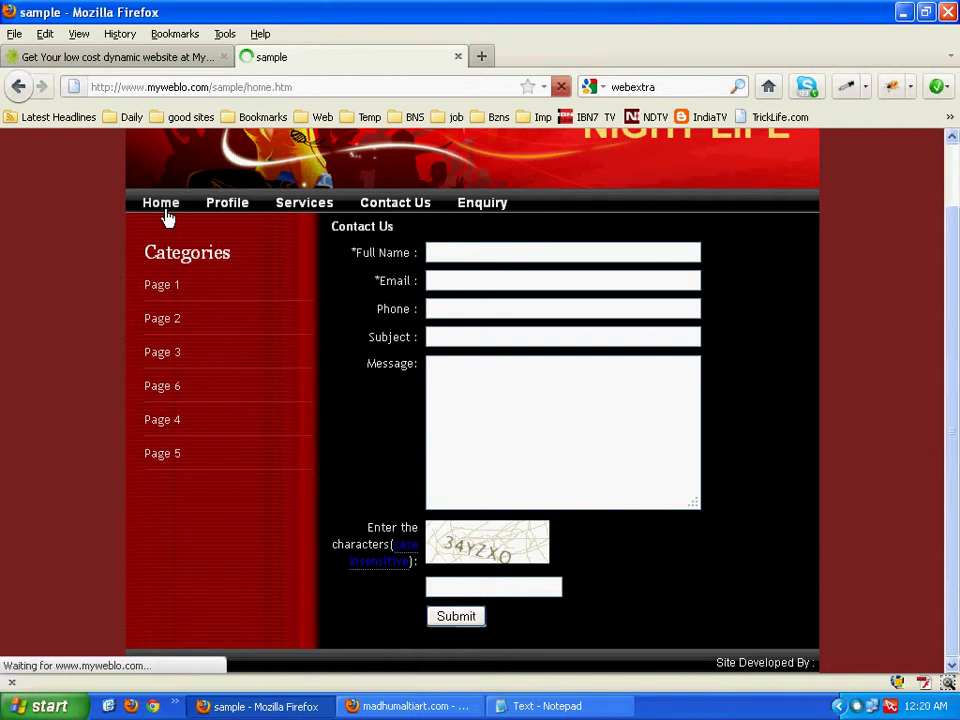
scroll(167, 216, "down", 4)
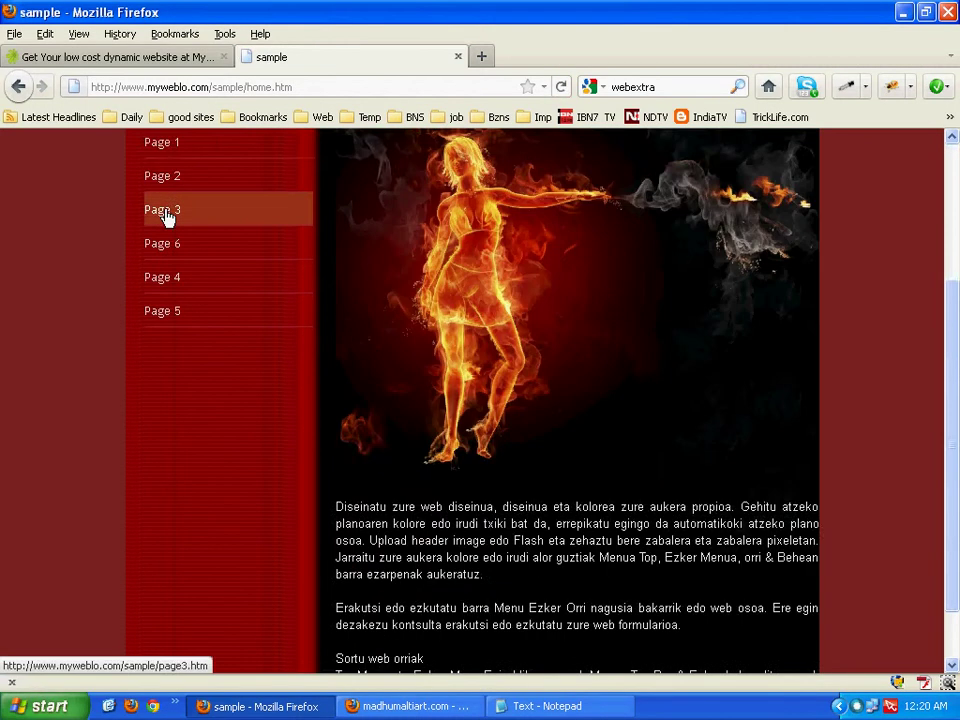
scroll(167, 216, "up", 4)
scroll(170, 218, "down", 2)
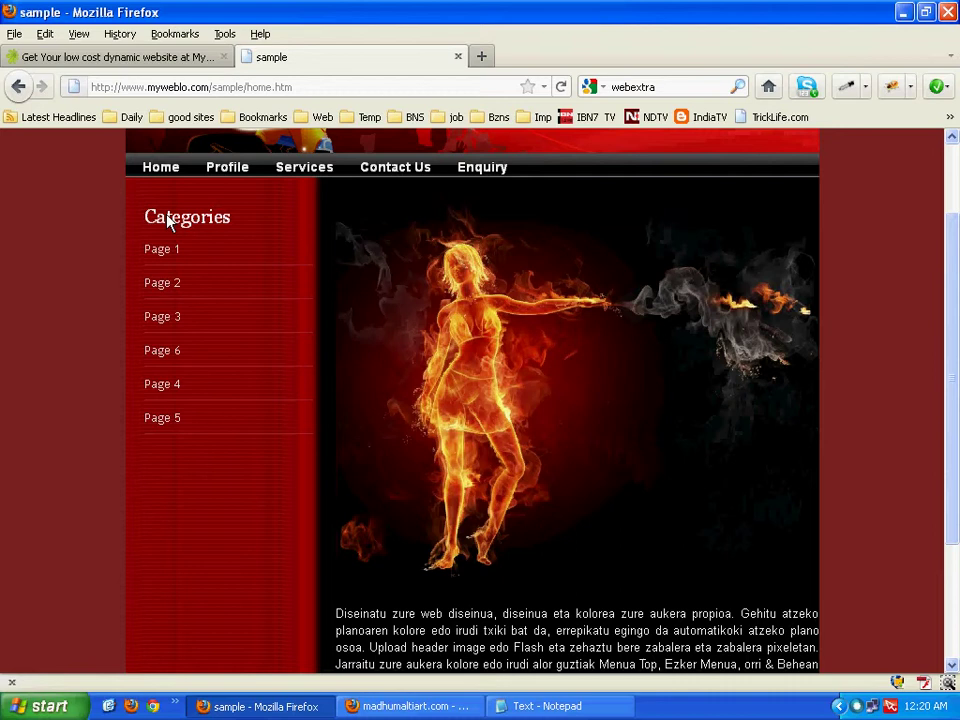
scroll(170, 222, "up", 2)
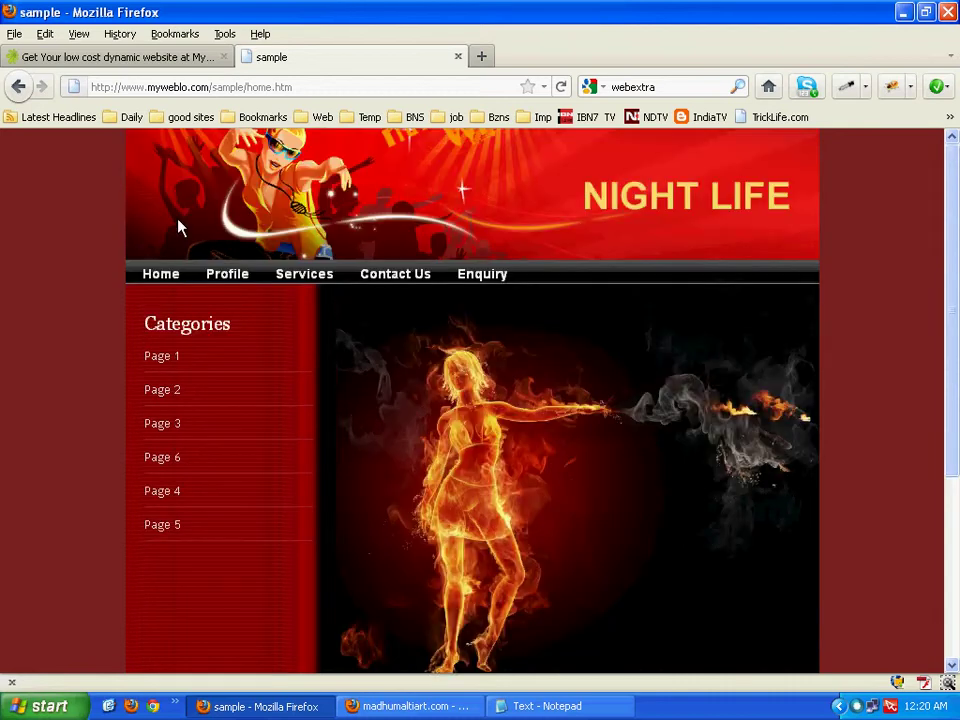
scroll(180, 232, "down", 2)
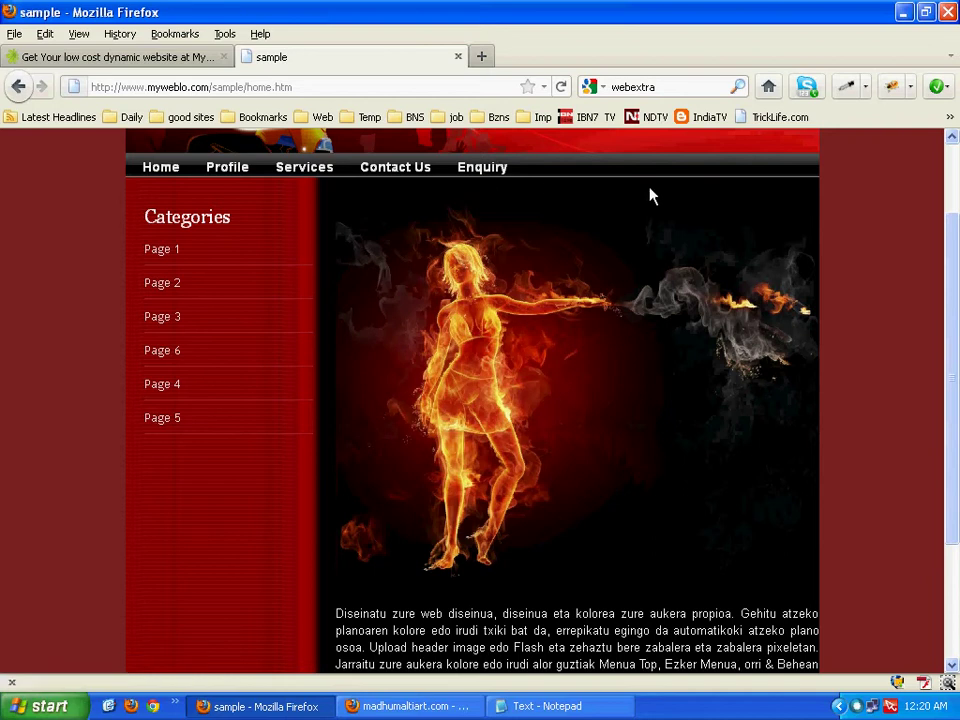
scroll(617, 218, "up", 2)
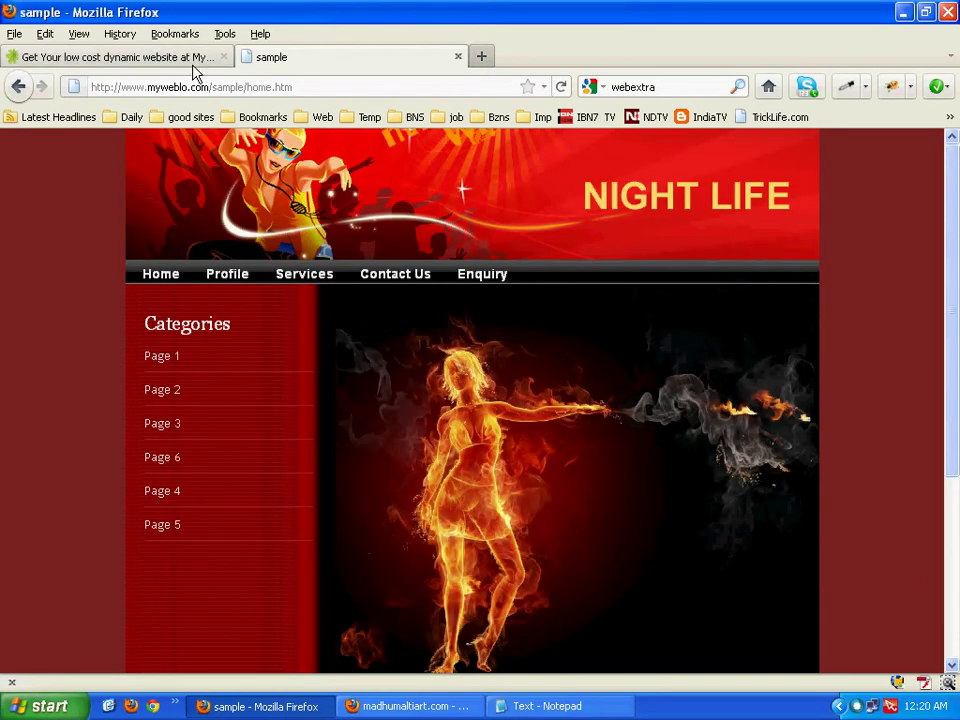
left_click(145, 57)
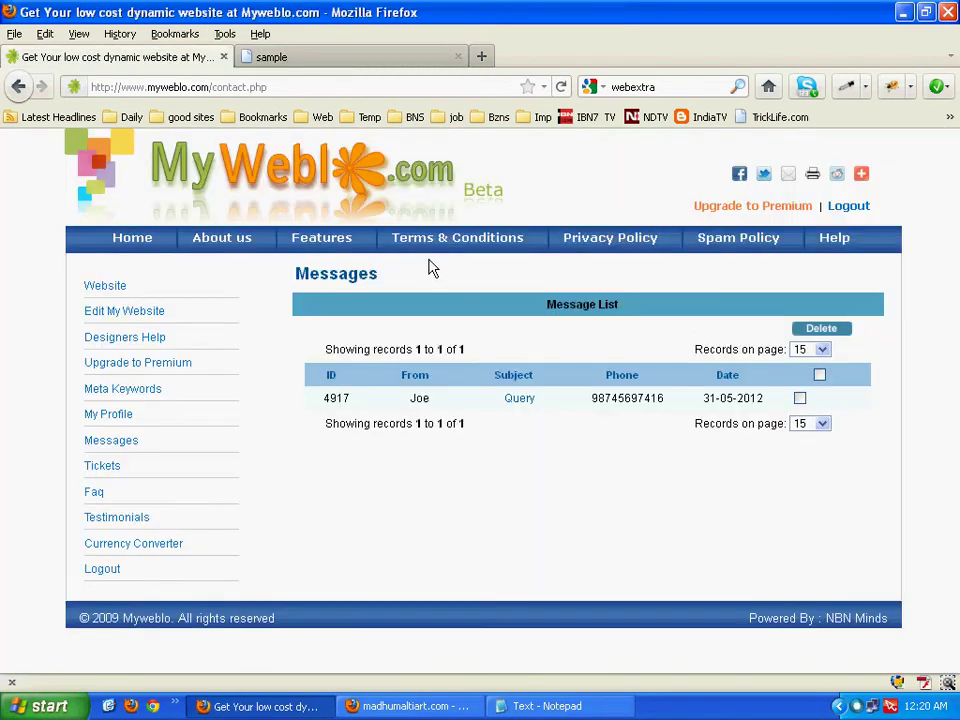
In the Home page editor, resize the flame image to 638 x 500 and submit the page
left_click(141, 327)
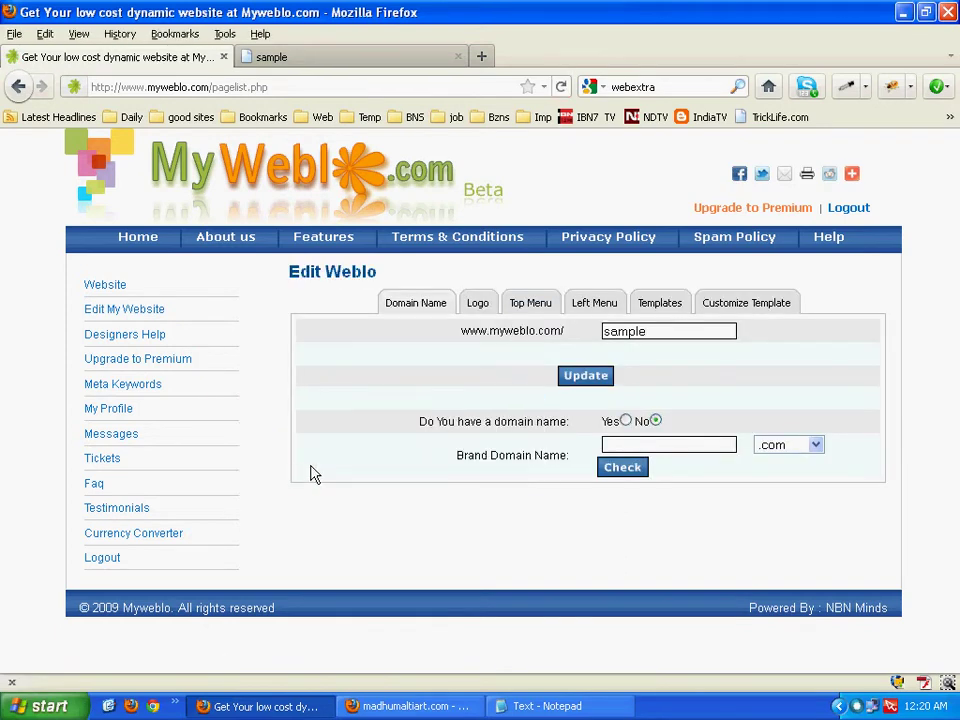
left_click(540, 315)
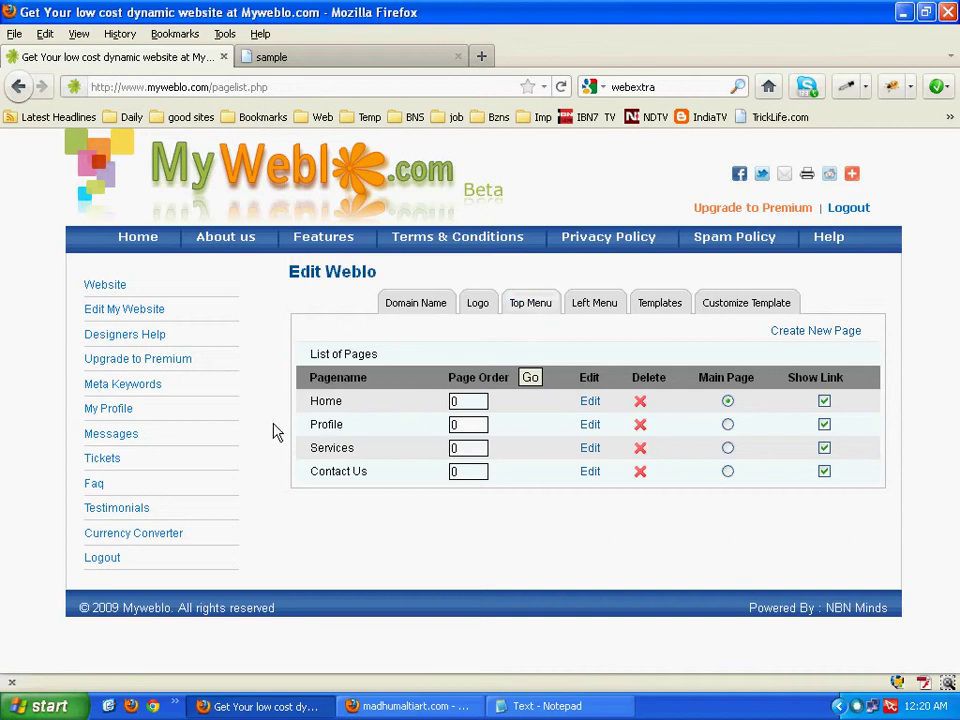
left_click(591, 424)
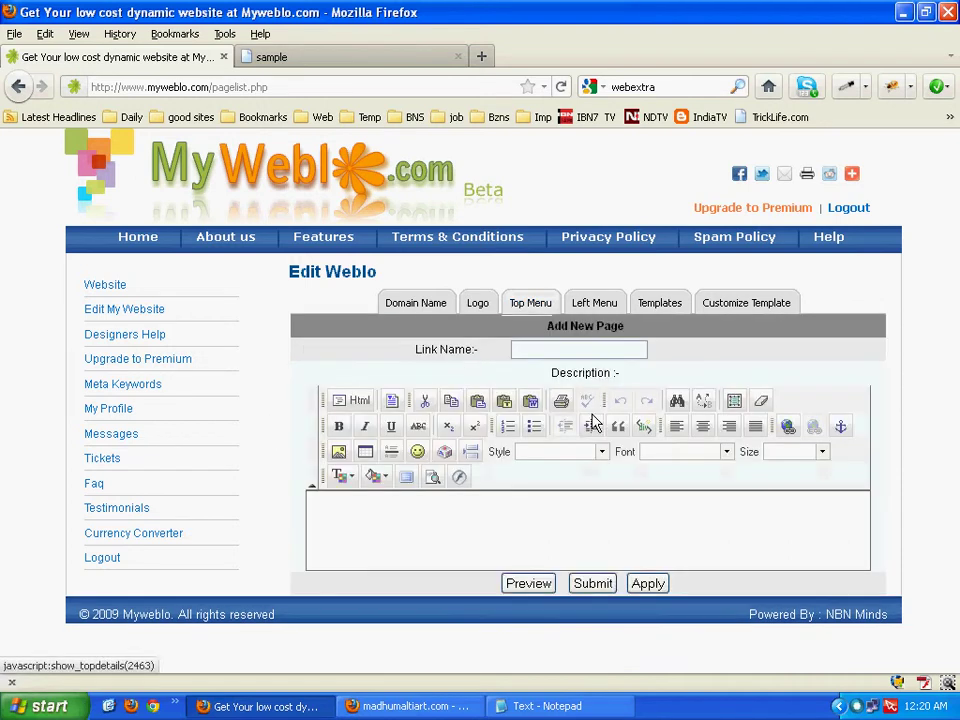
left_click(407, 478)
left_click(456, 349)
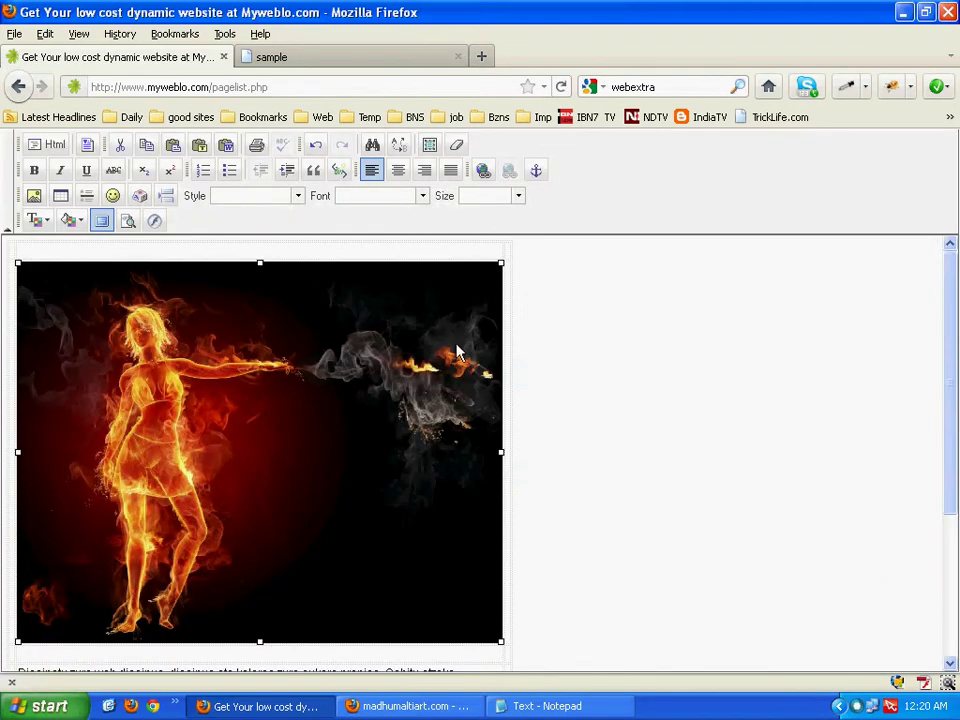
scroll(505, 405, "down", 4)
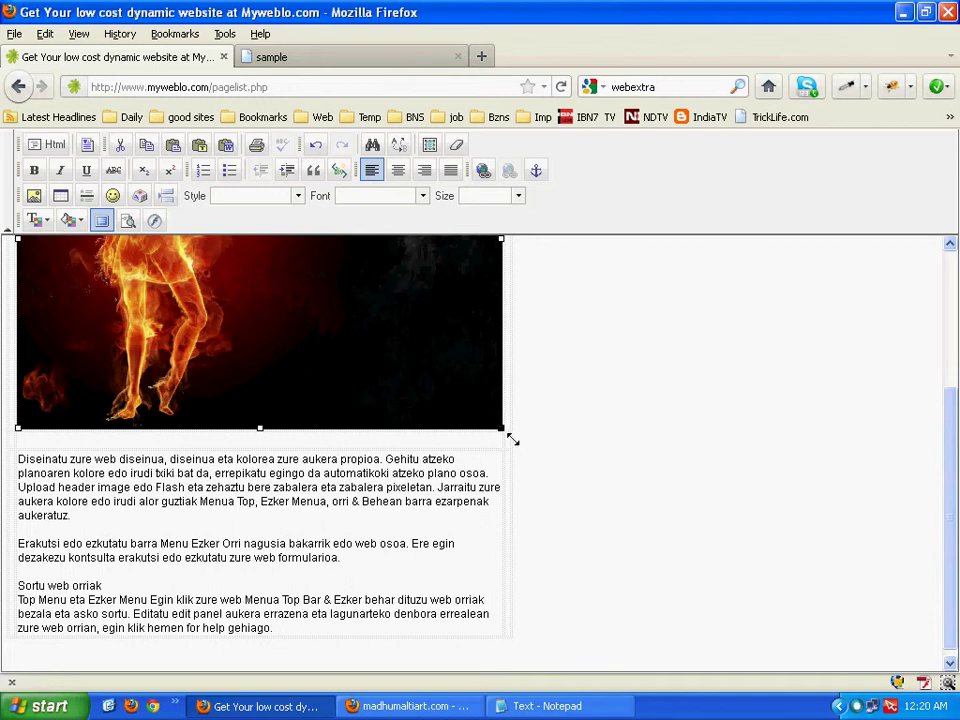
left_click_drag(627, 546, 629, 547)
scroll(527, 456, "down", 4)
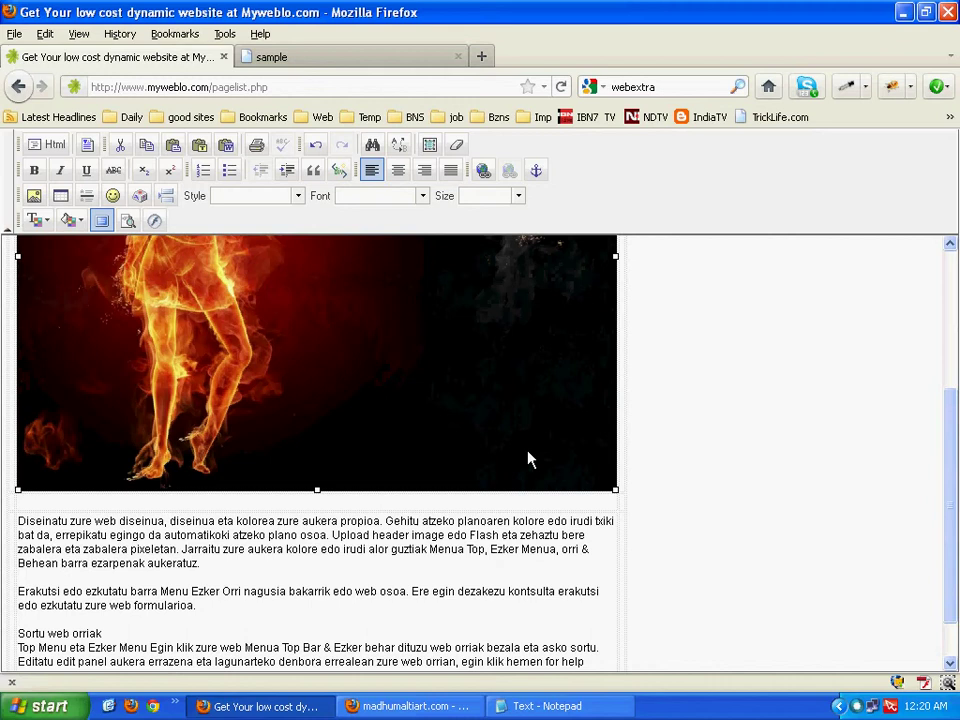
left_click(108, 226)
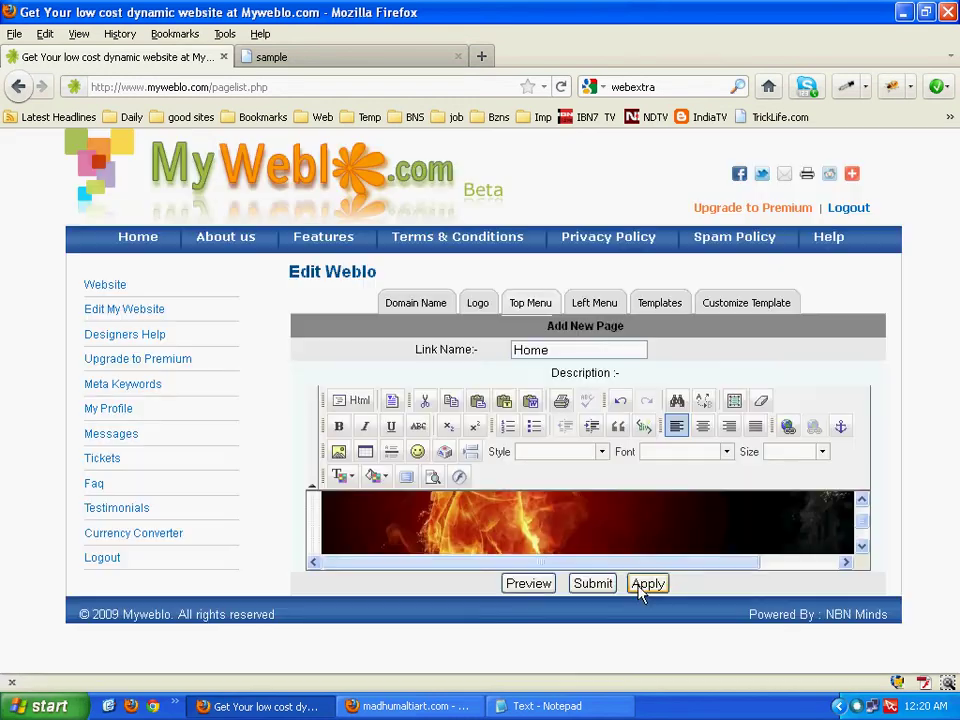
left_click(600, 588)
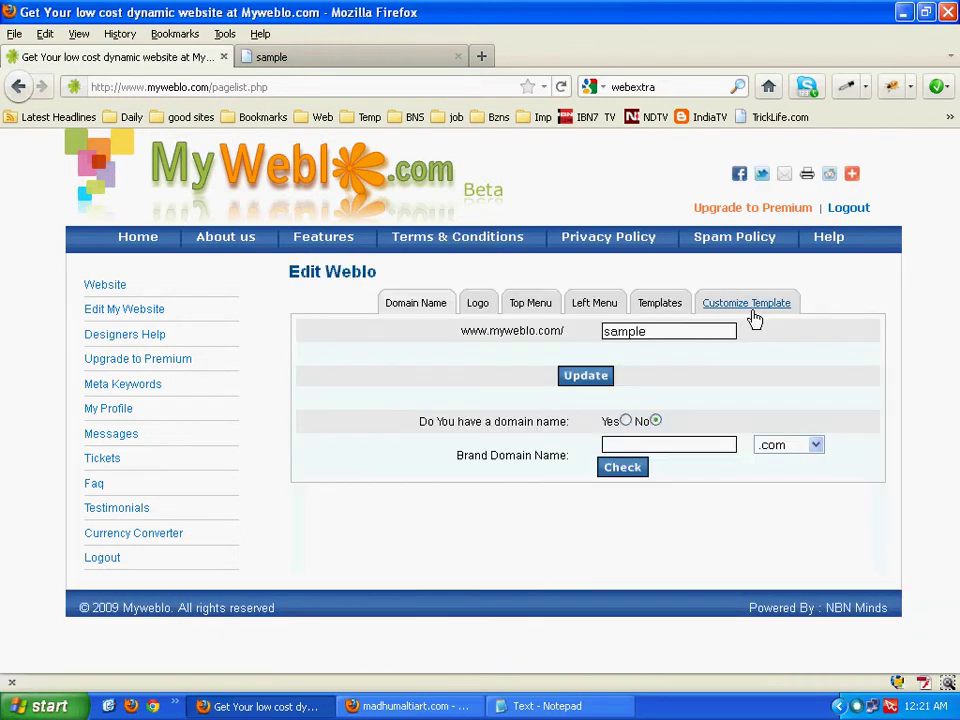
Give the left bar a plain colour background, untick both Show Left Bar boxes, and submit
left_click(750, 309)
scroll(519, 417, "down", 5)
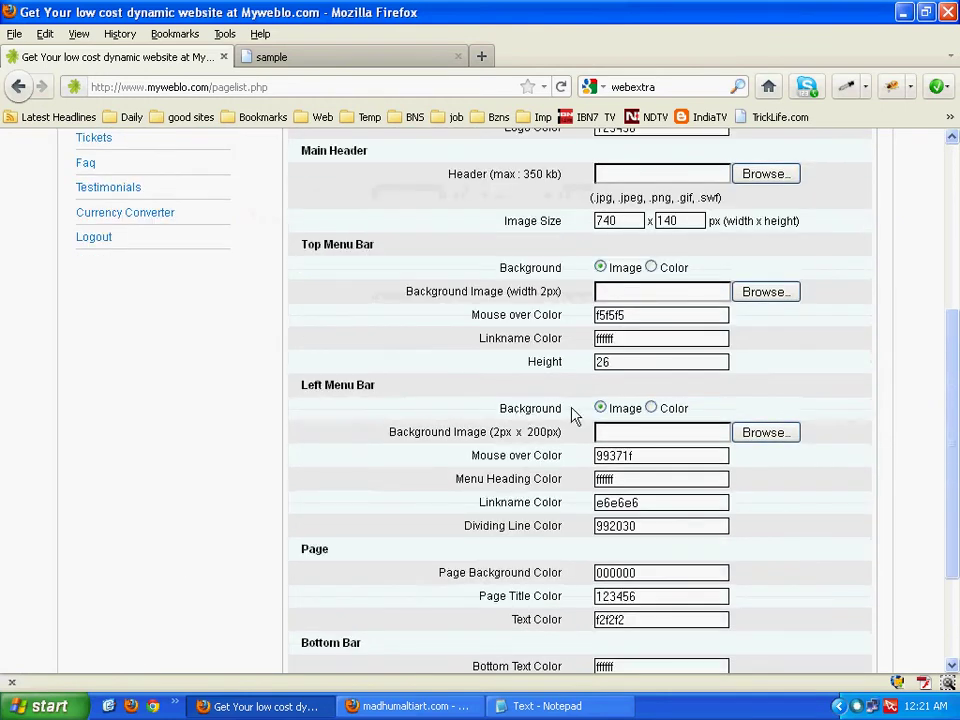
left_click(652, 408)
scroll(465, 418, "down", 3)
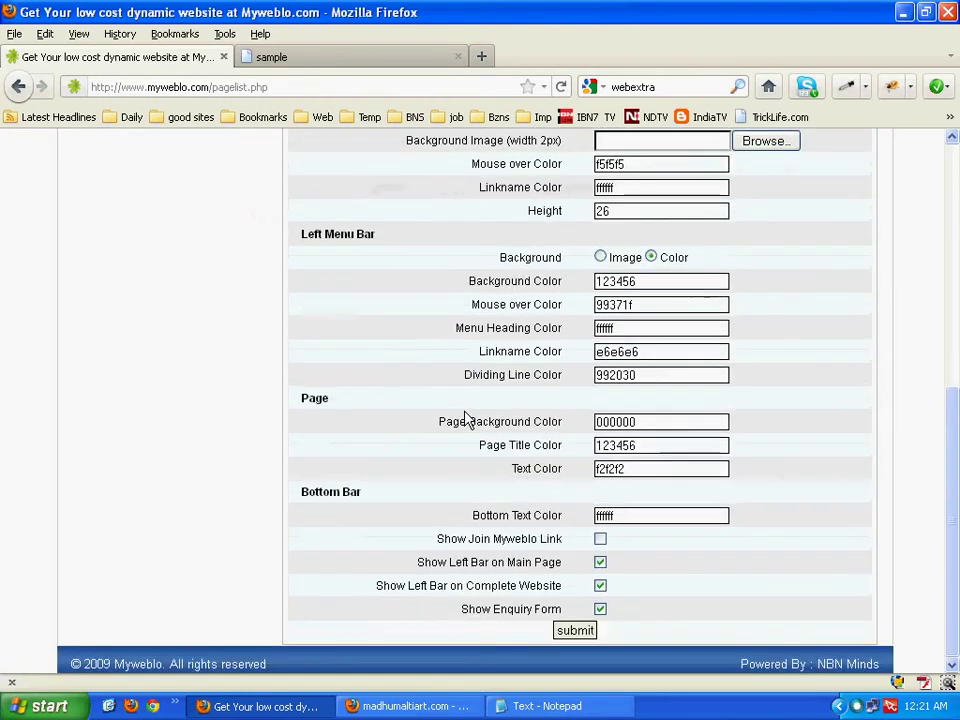
left_click(600, 563)
left_click(601, 586)
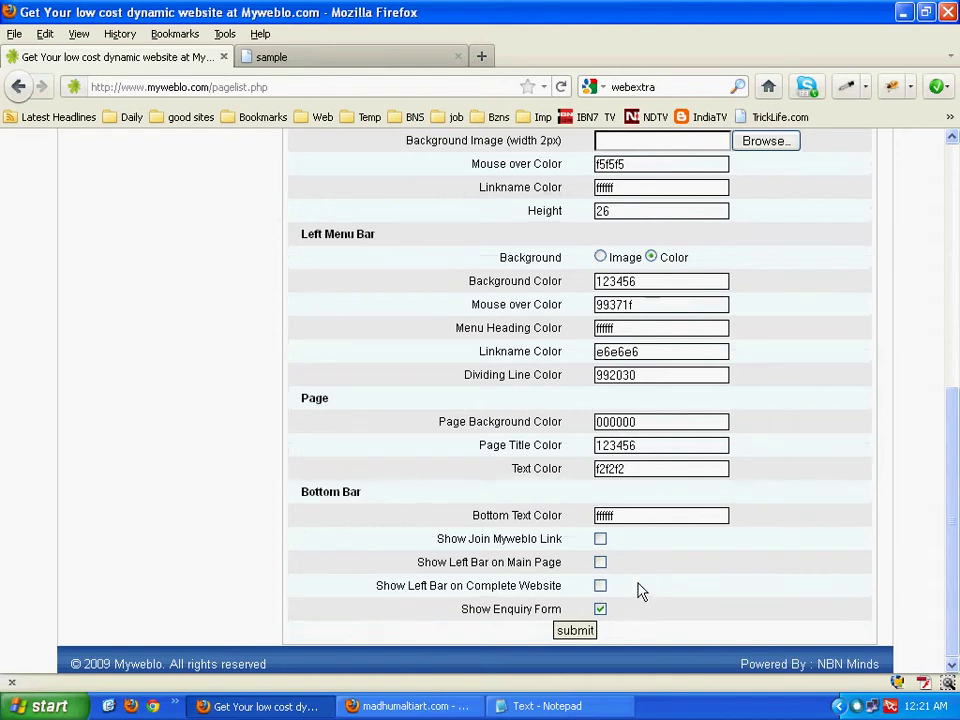
left_click(577, 634)
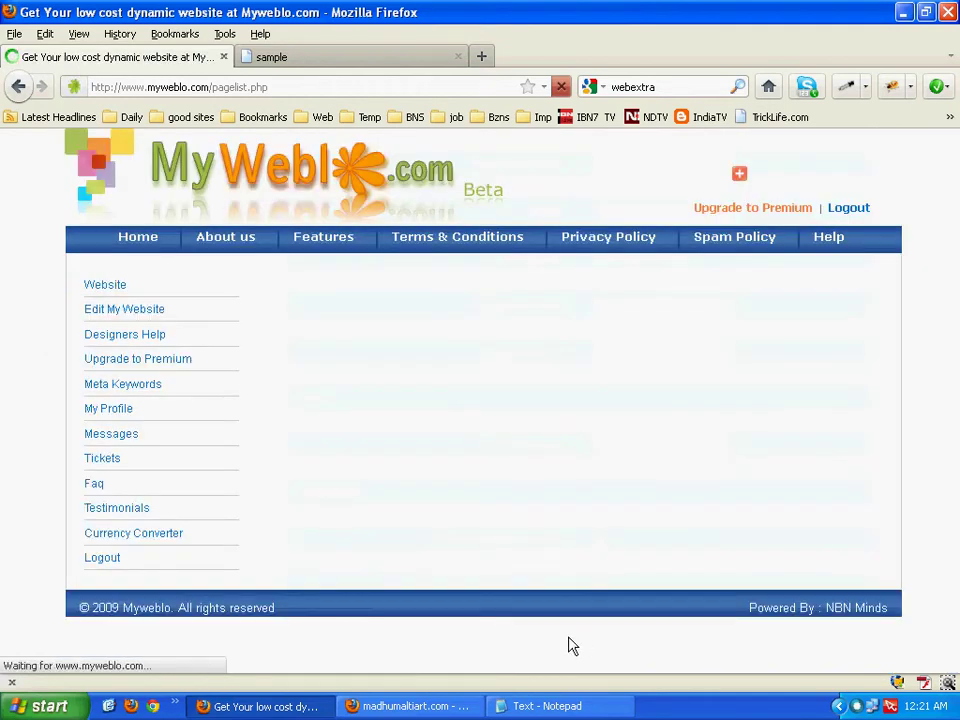
left_click(112, 298)
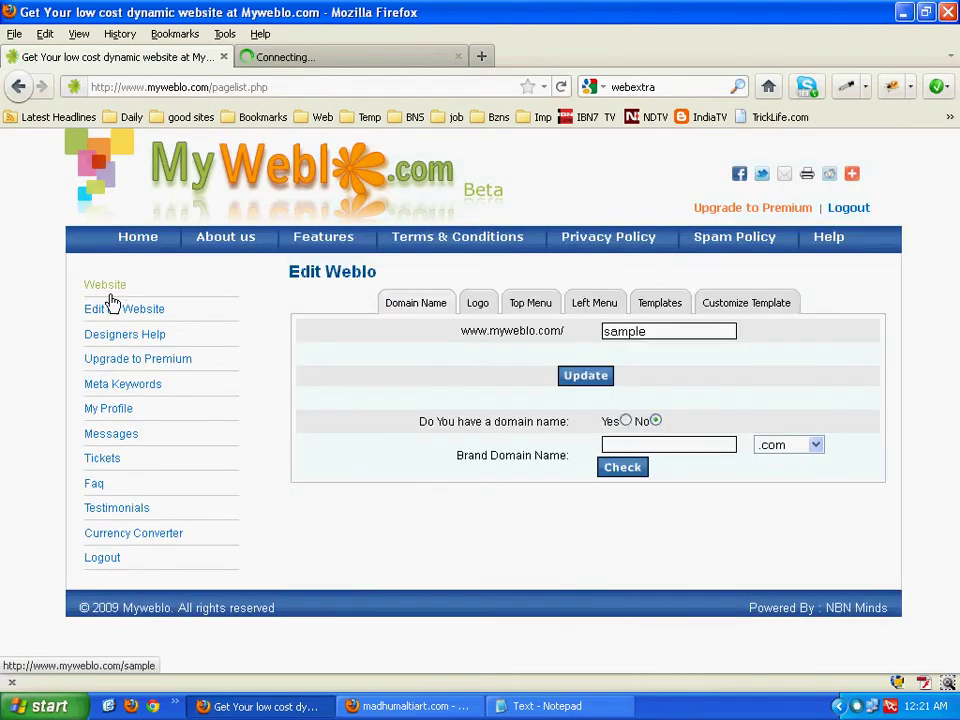
Review the Night Life site without its left bar, then bring up the madhumaltiart.com example site
left_click(384, 62)
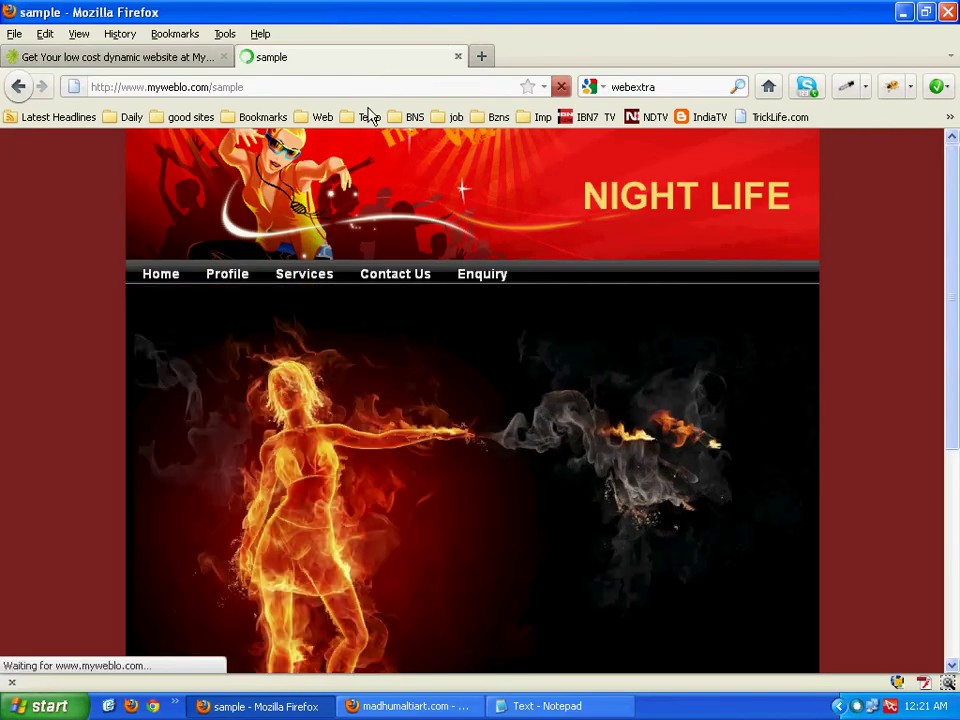
scroll(285, 333, "down", 5)
scroll(285, 333, "up", 5)
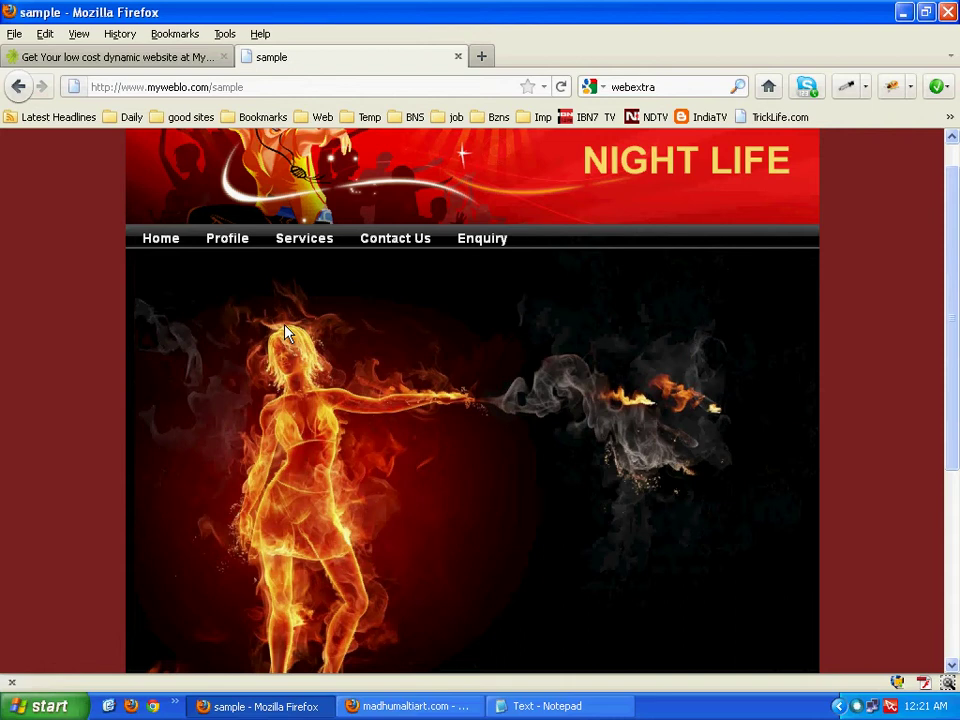
scroll(285, 333, "up", 1)
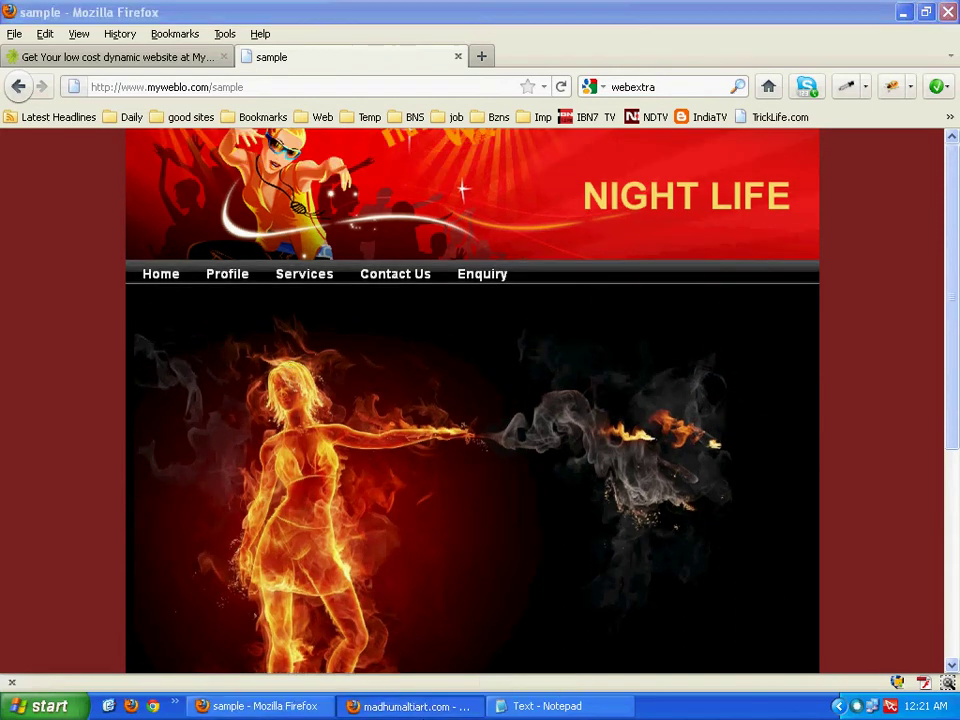
left_click(415, 706)
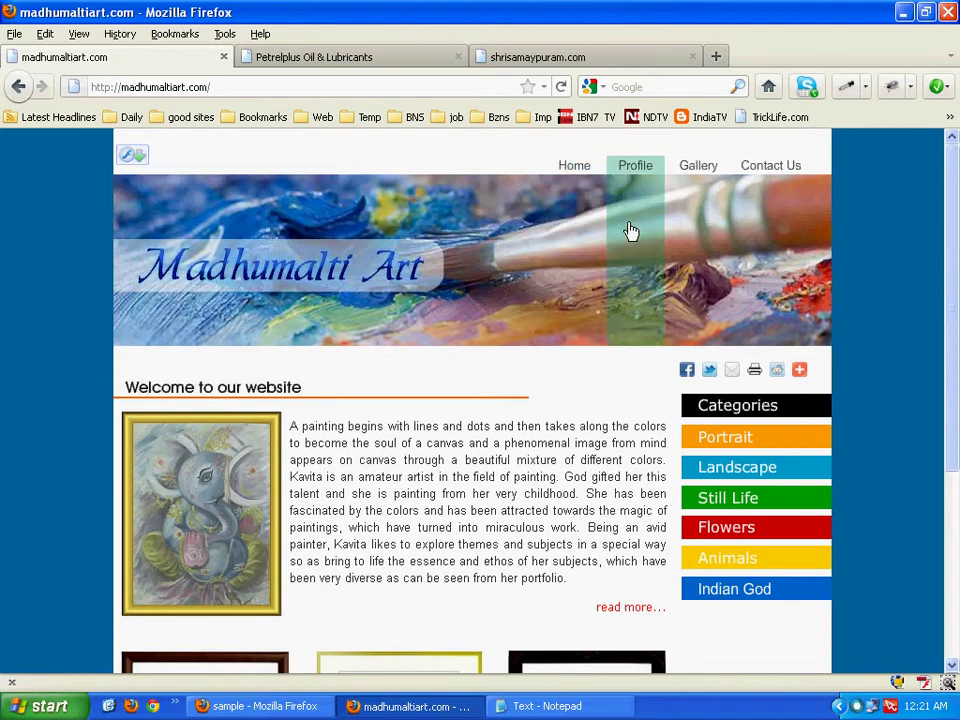
left_click(390, 58)
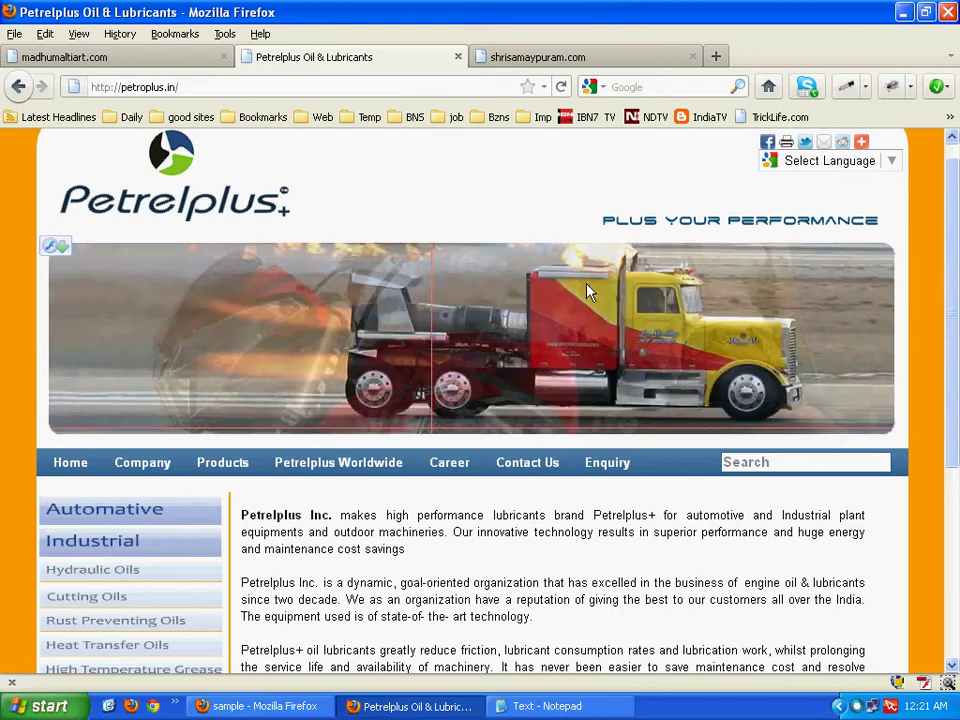
scroll(585, 289, "down", 5)
scroll(587, 283, "up", 2)
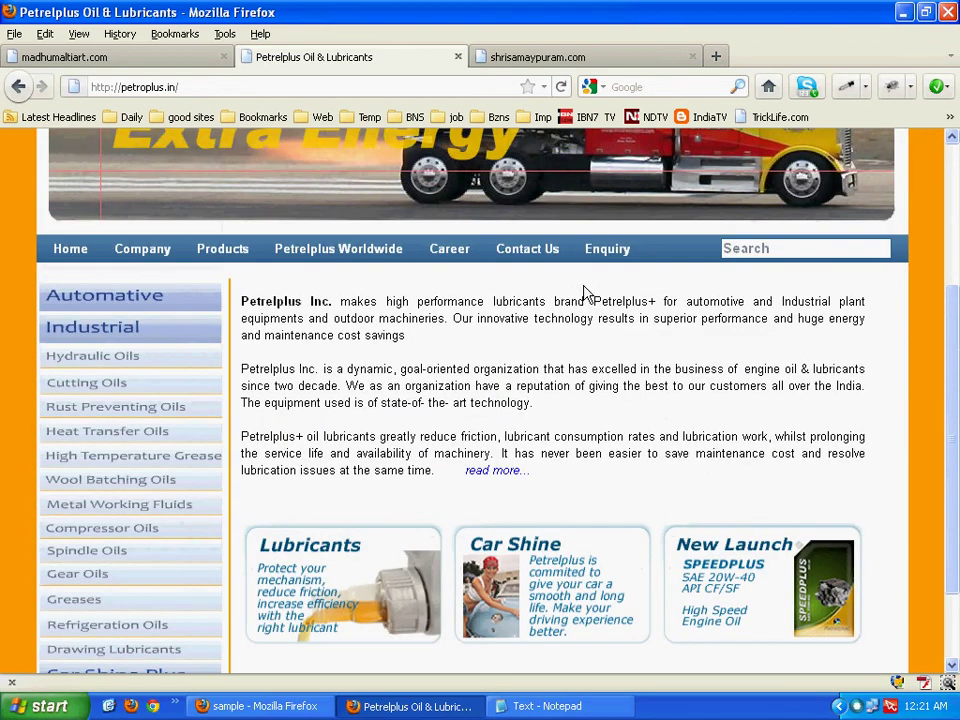
left_click(163, 306)
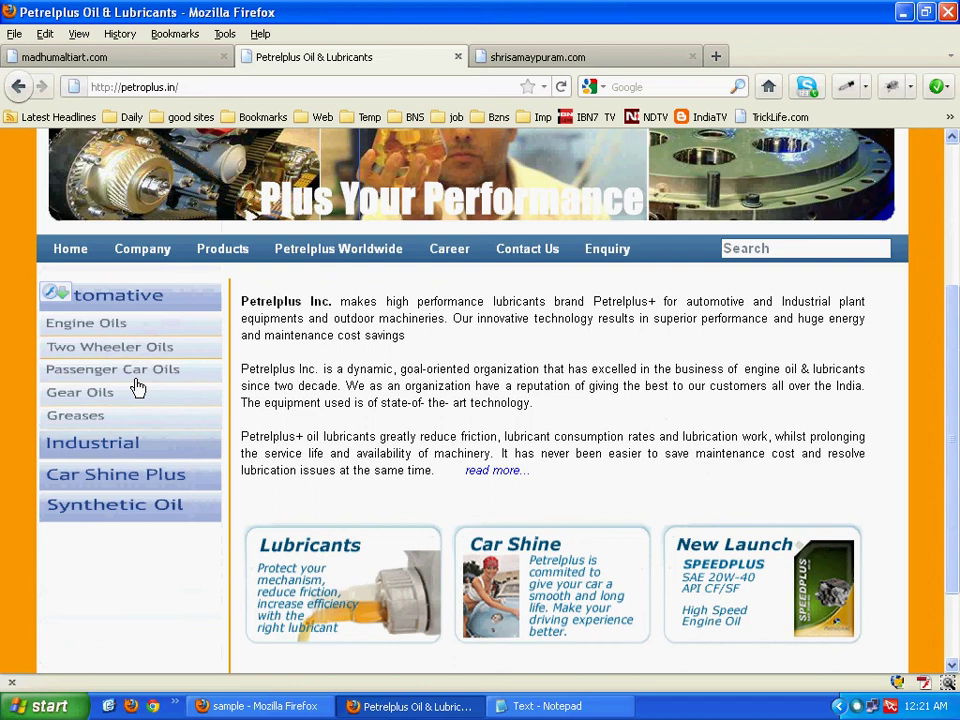
left_click(141, 452)
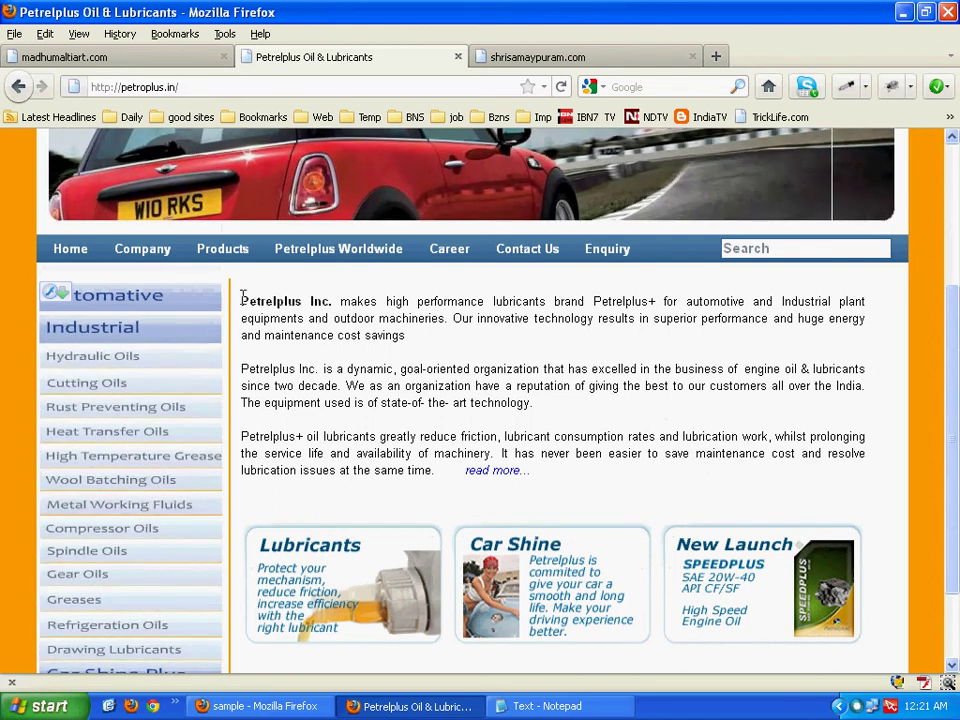
scroll(364, 325, "up", 4)
scroll(364, 325, "down", 6)
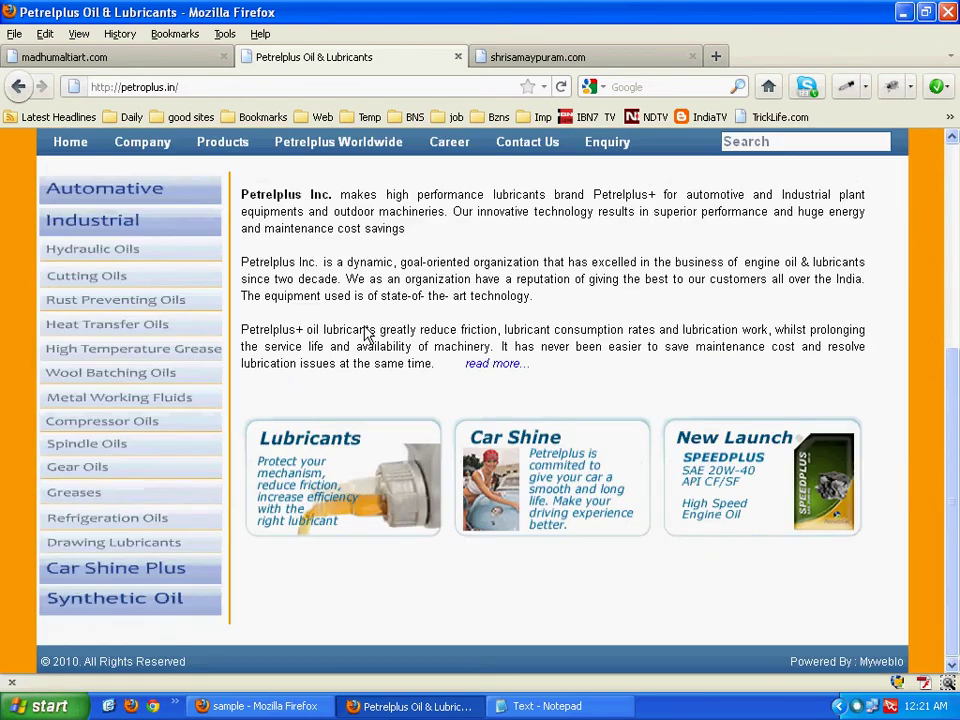
scroll(368, 334, "up", 6)
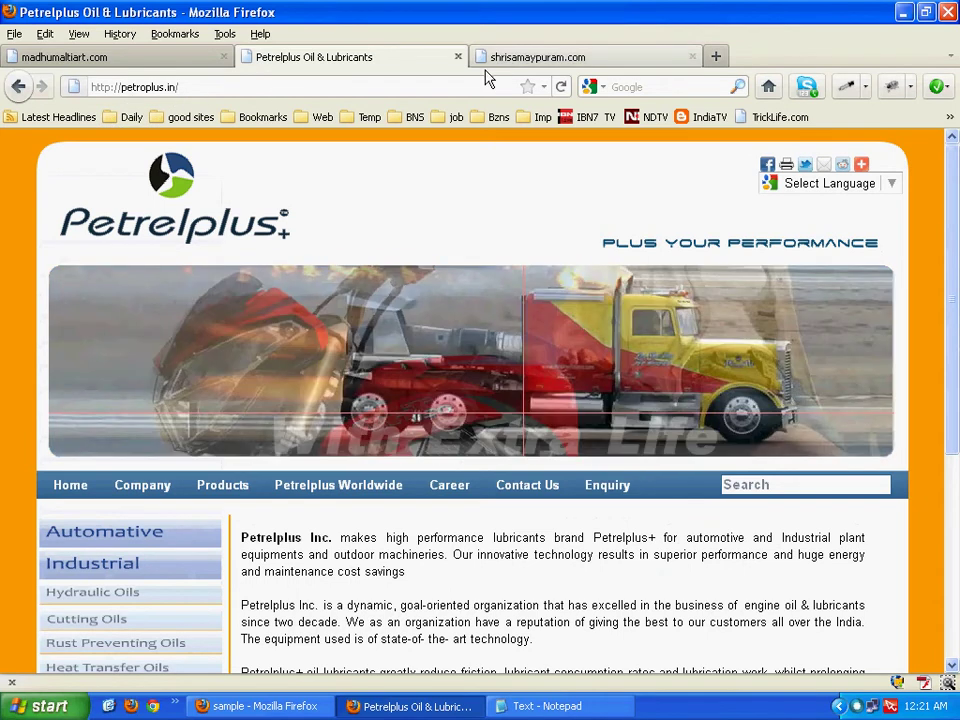
left_click(538, 60)
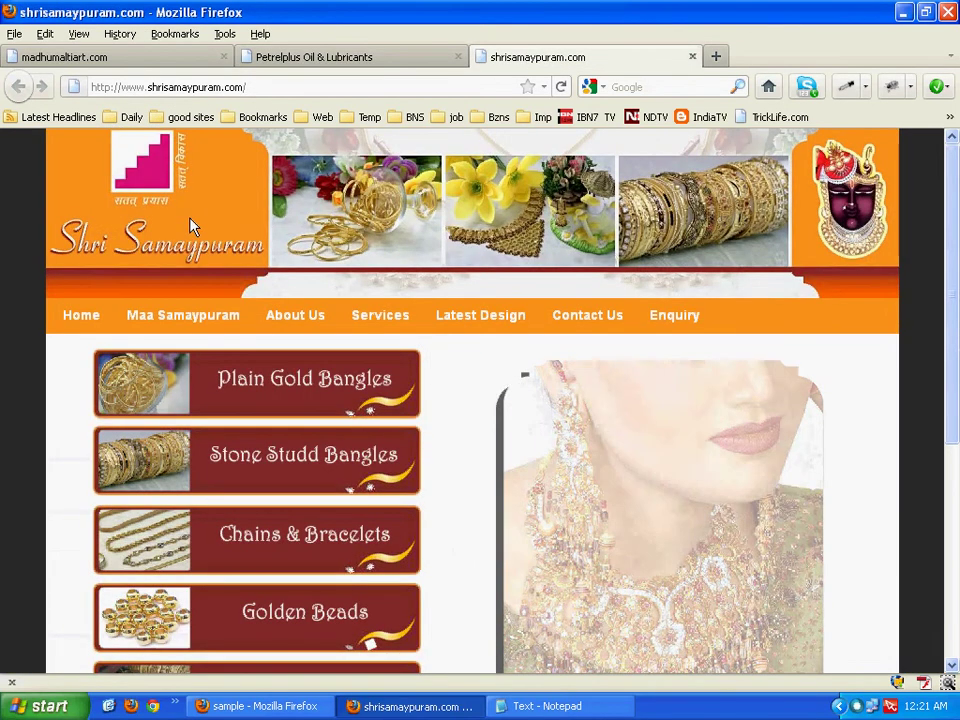
scroll(190, 222, "down", 2)
scroll(192, 226, "down", 5)
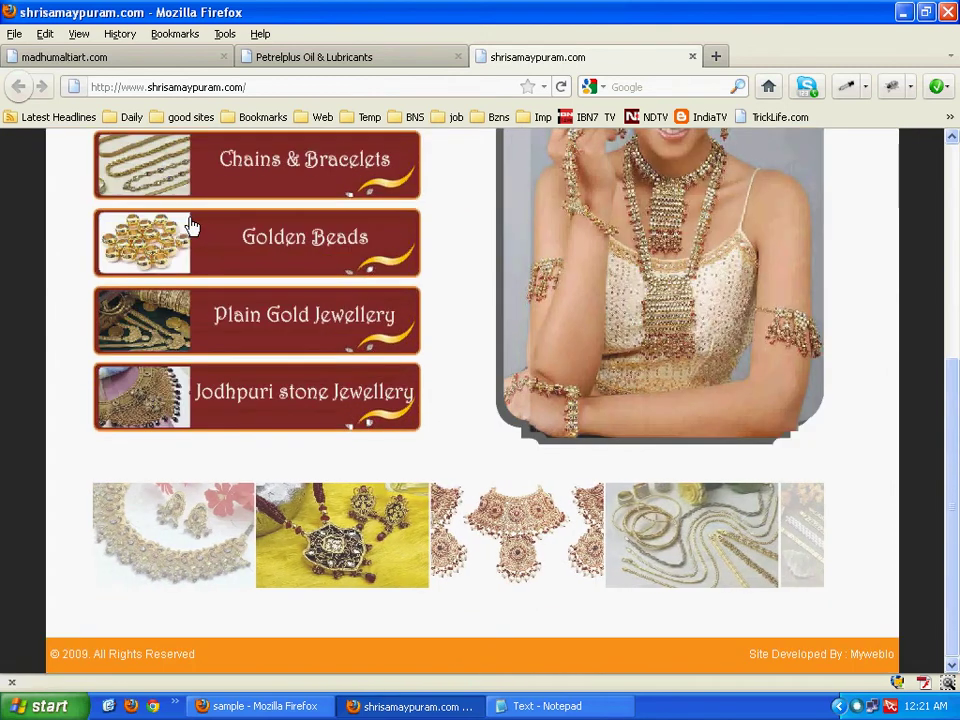
scroll(192, 226, "up", 7)
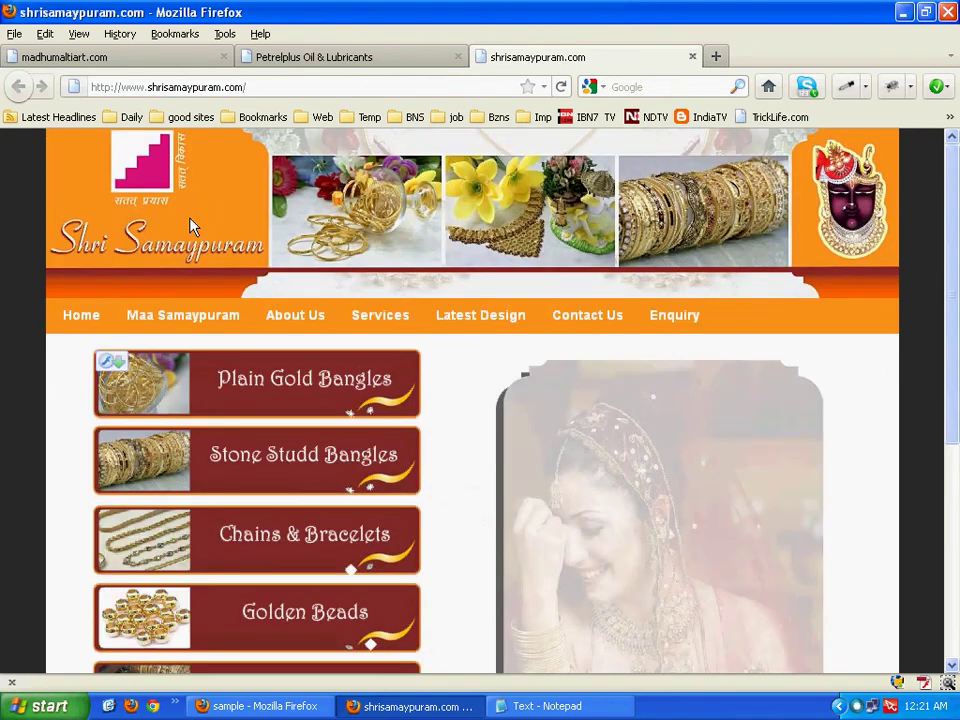
left_click(166, 60)
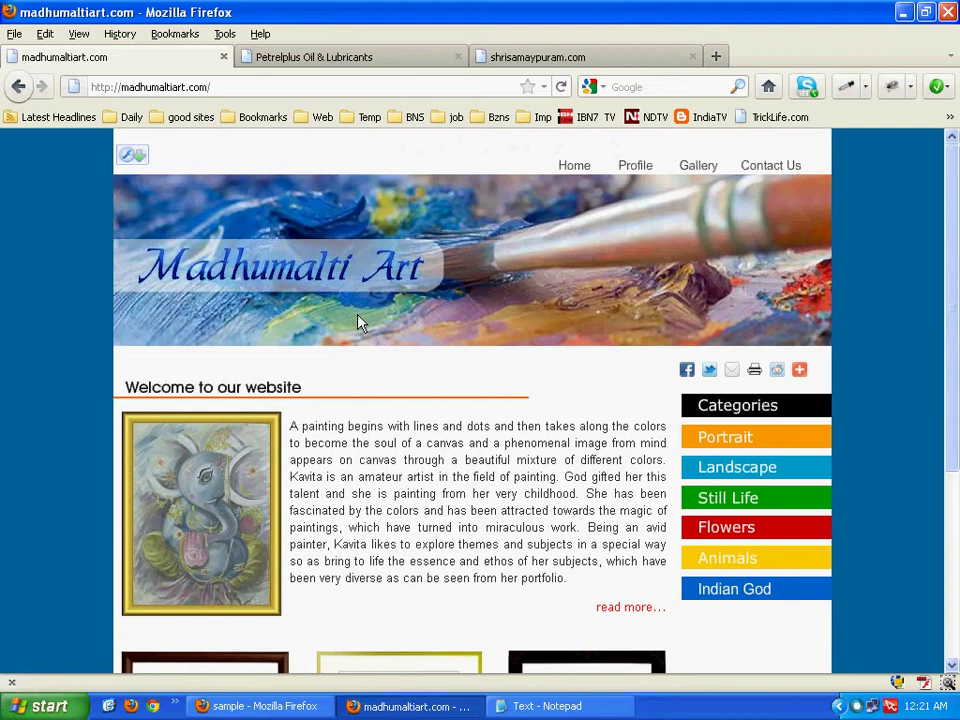
Open the Portrait category of paintings on the Madhumalti Art site
scroll(378, 330, "down", 5)
scroll(378, 330, "up", 5)
left_click(733, 446)
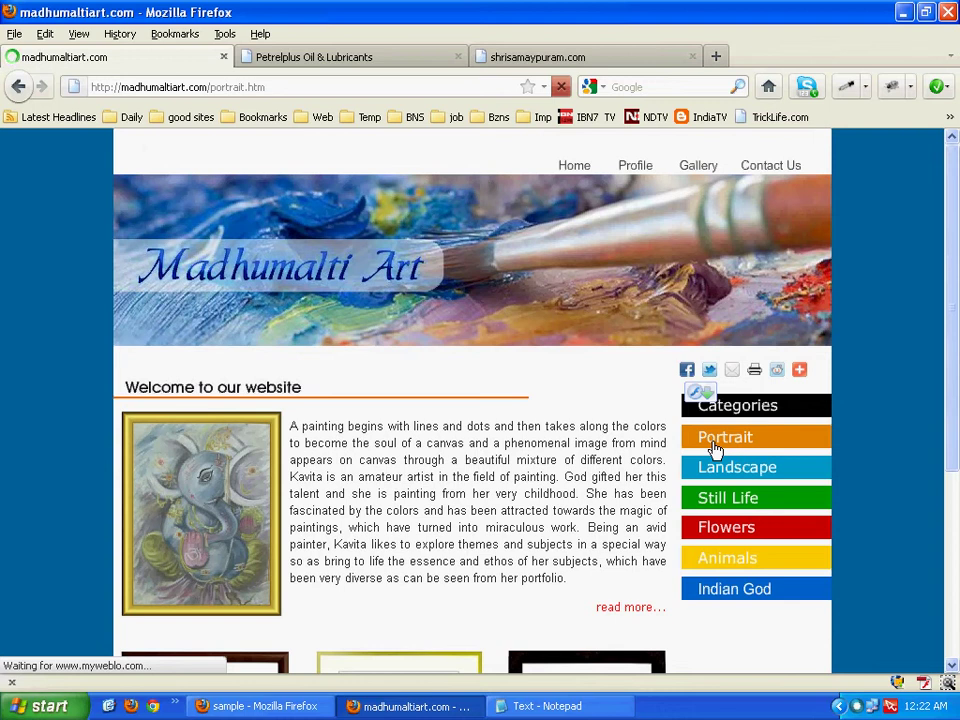
scroll(534, 354, "down", 5)
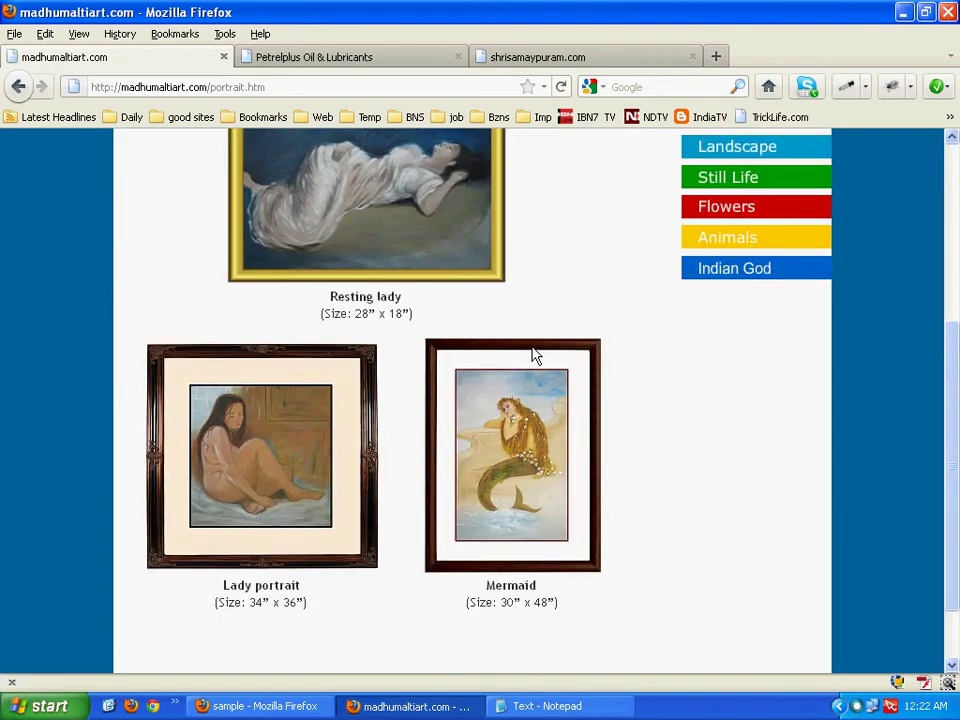
scroll(534, 354, "up", 5)
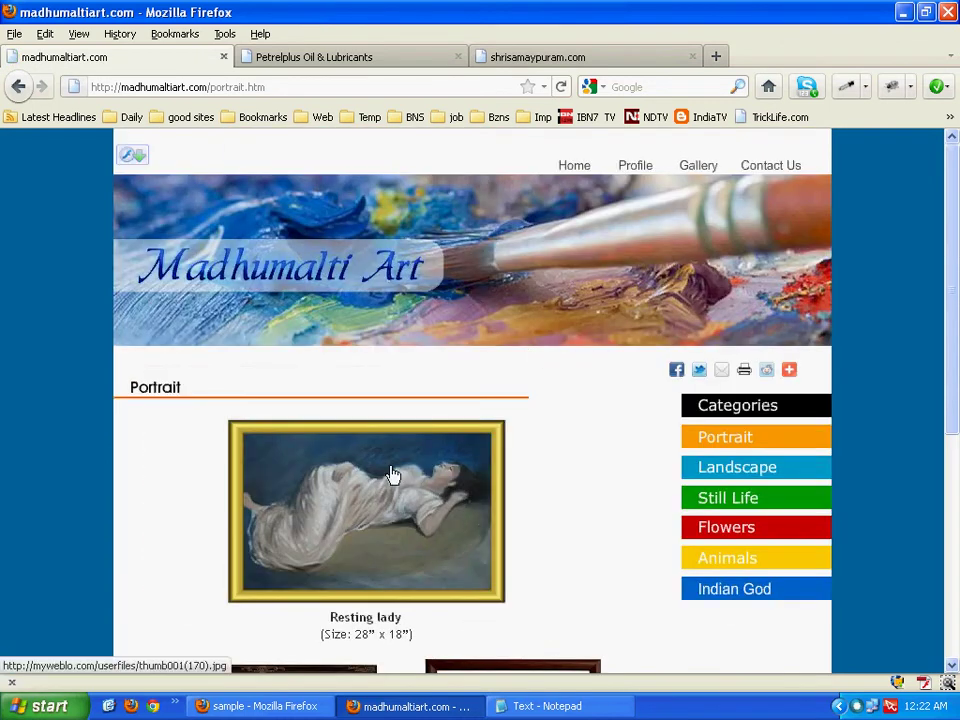
View the Resting lady painting enlarged, return home, then go back to the Night Life sample site
left_click(393, 475)
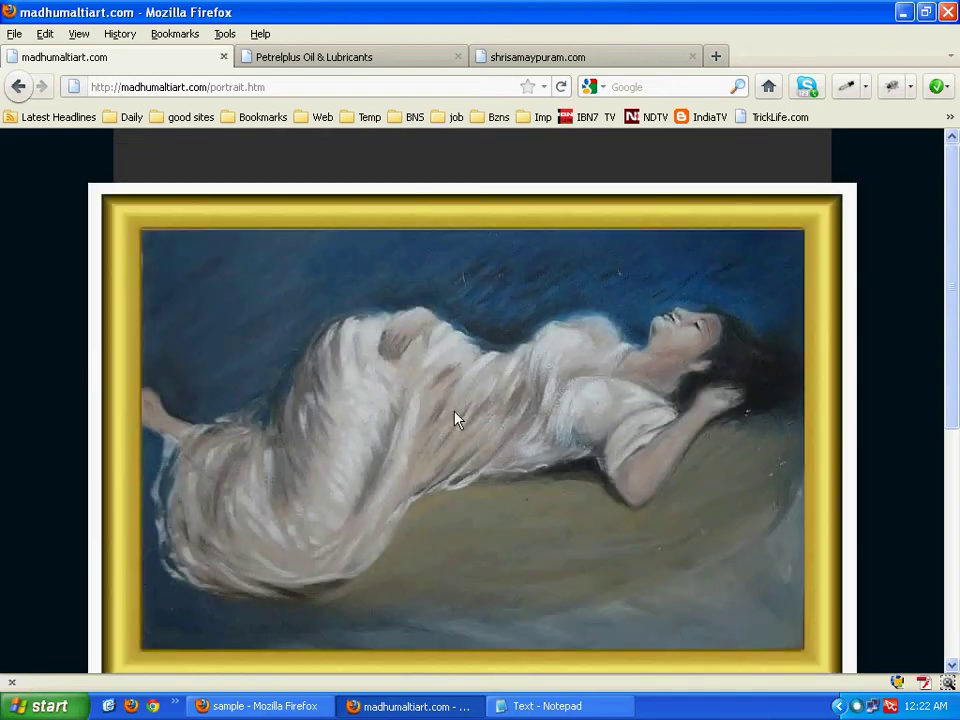
scroll(454, 418, "down", 2)
left_click(898, 399)
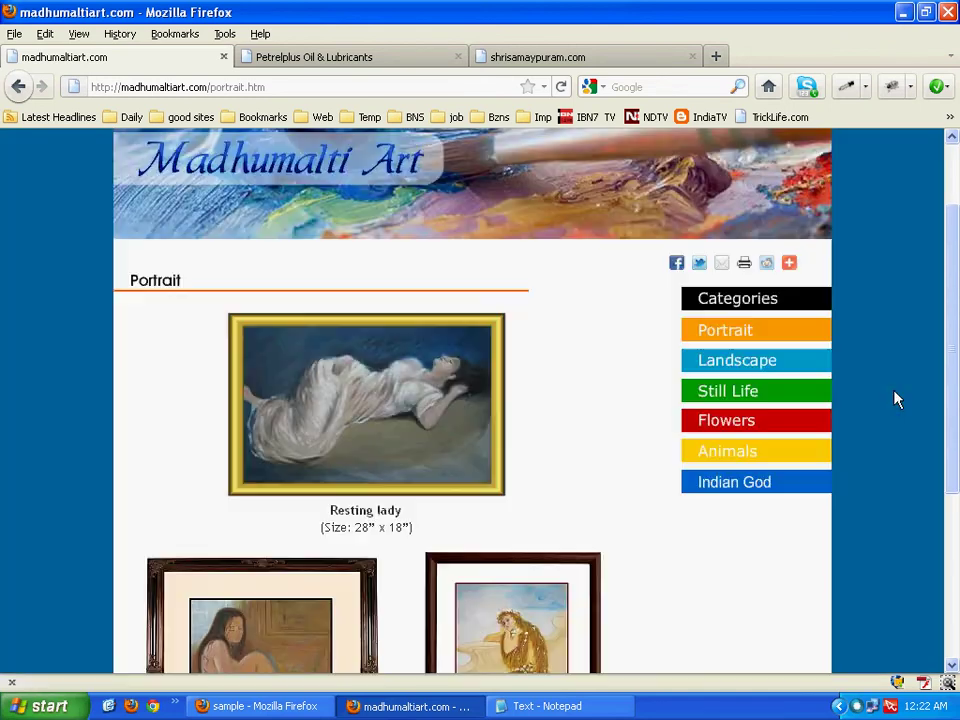
scroll(561, 364, "up", 2)
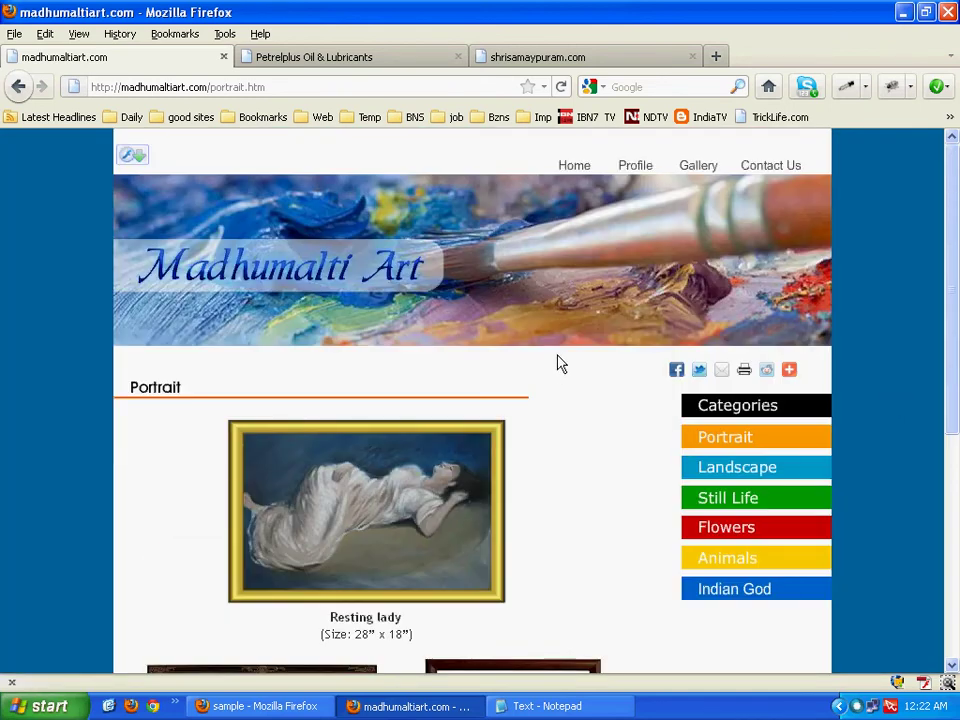
left_click(588, 182)
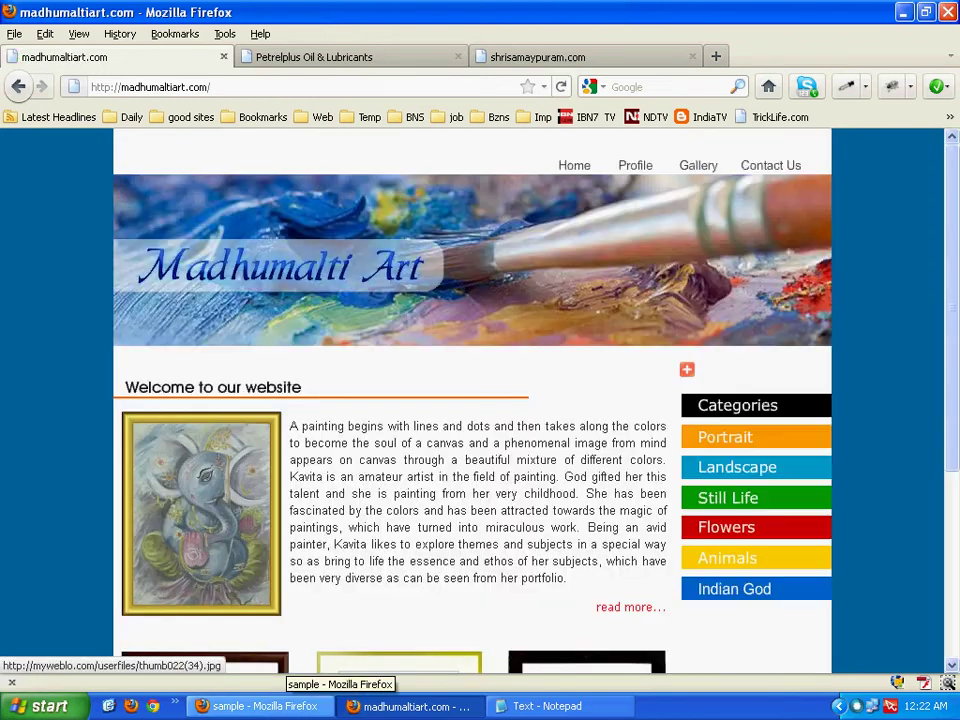
left_click(290, 706)
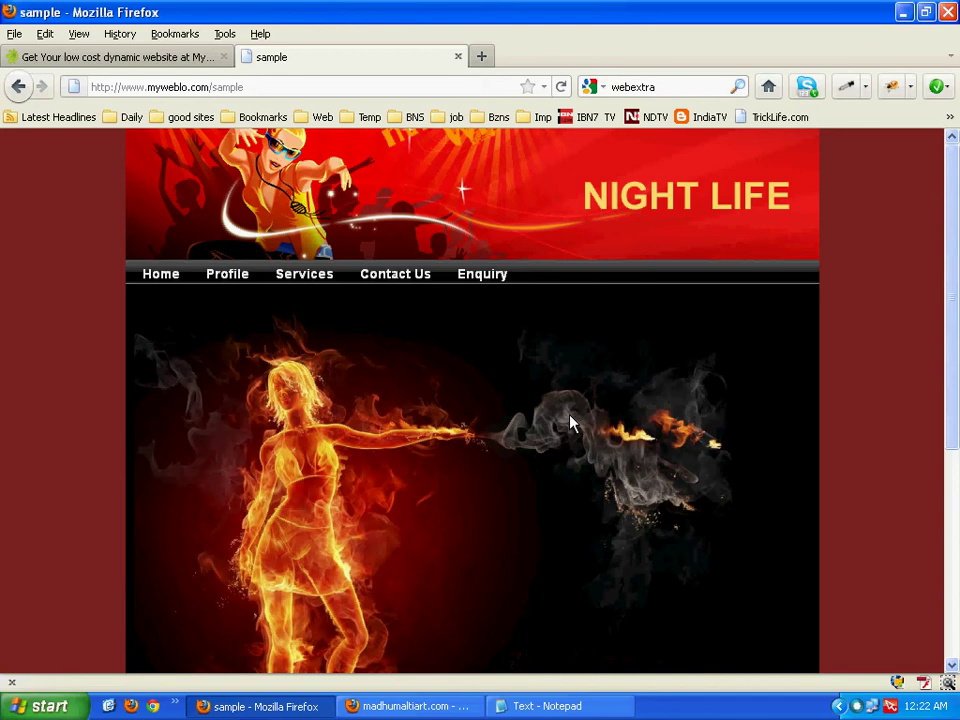
In the Myweblo editor, open Meta Keywords and click into Website Title, Site Description and Meta Keywords
left_click(150, 60)
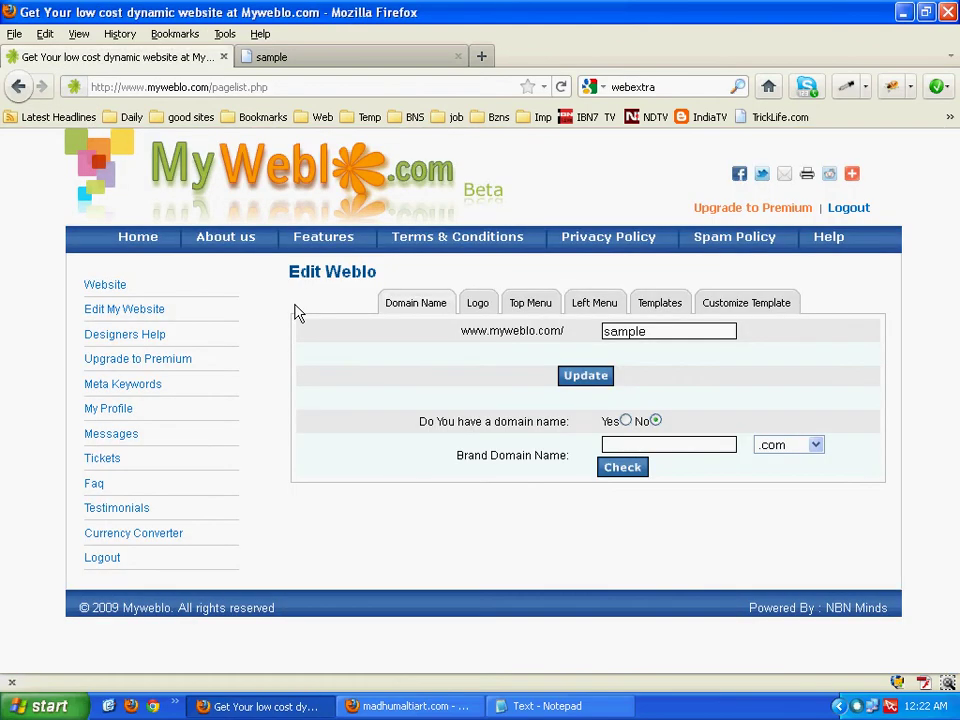
left_click(147, 395)
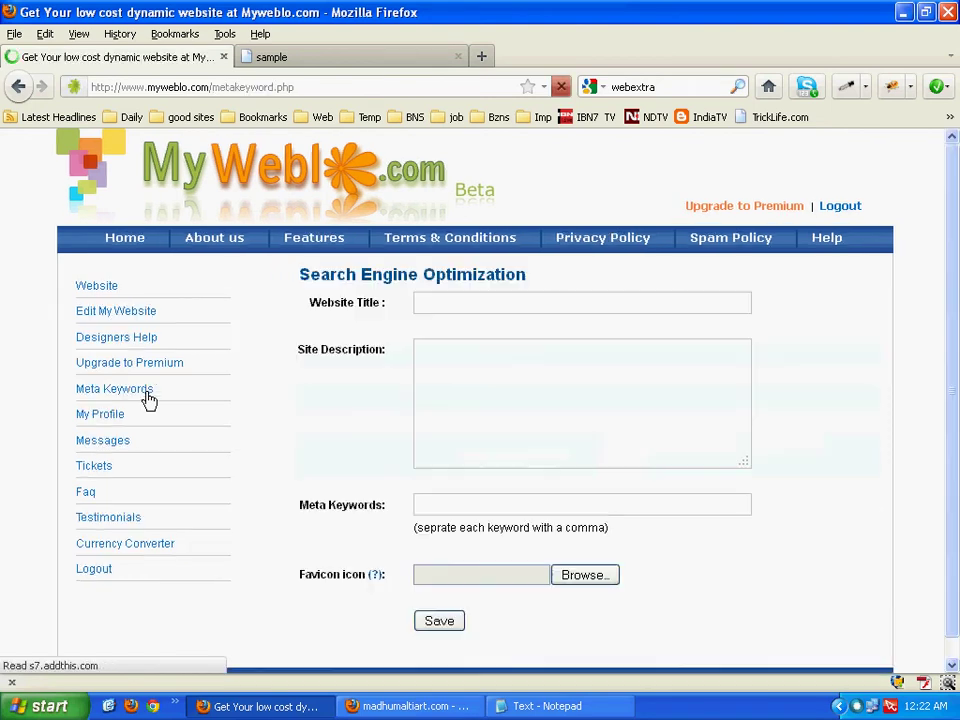
left_click(441, 308)
left_click(459, 401)
left_click(459, 508)
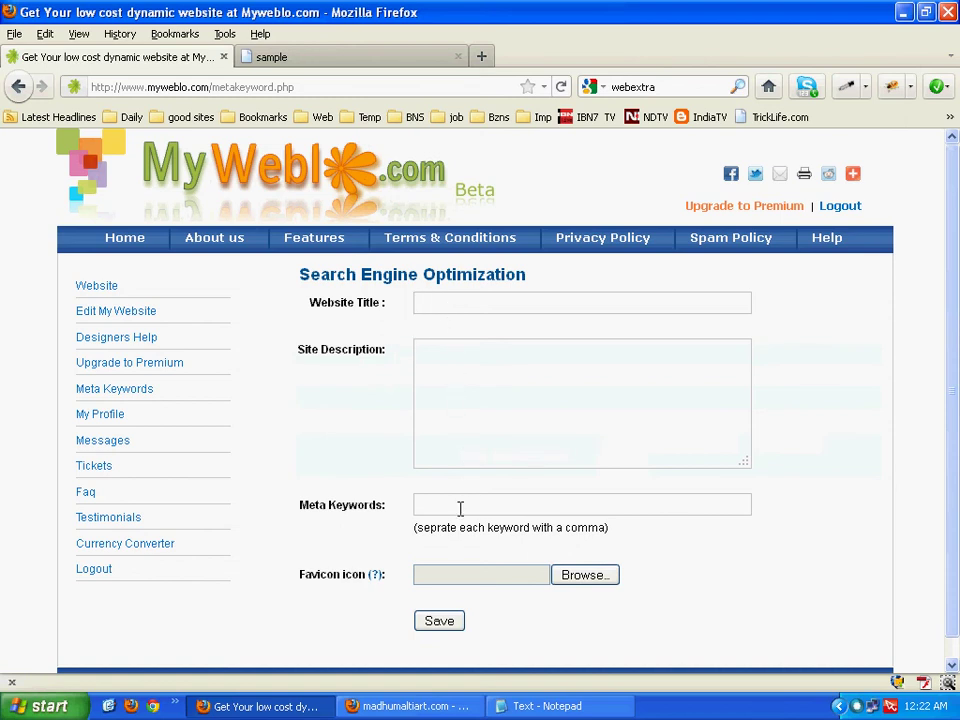